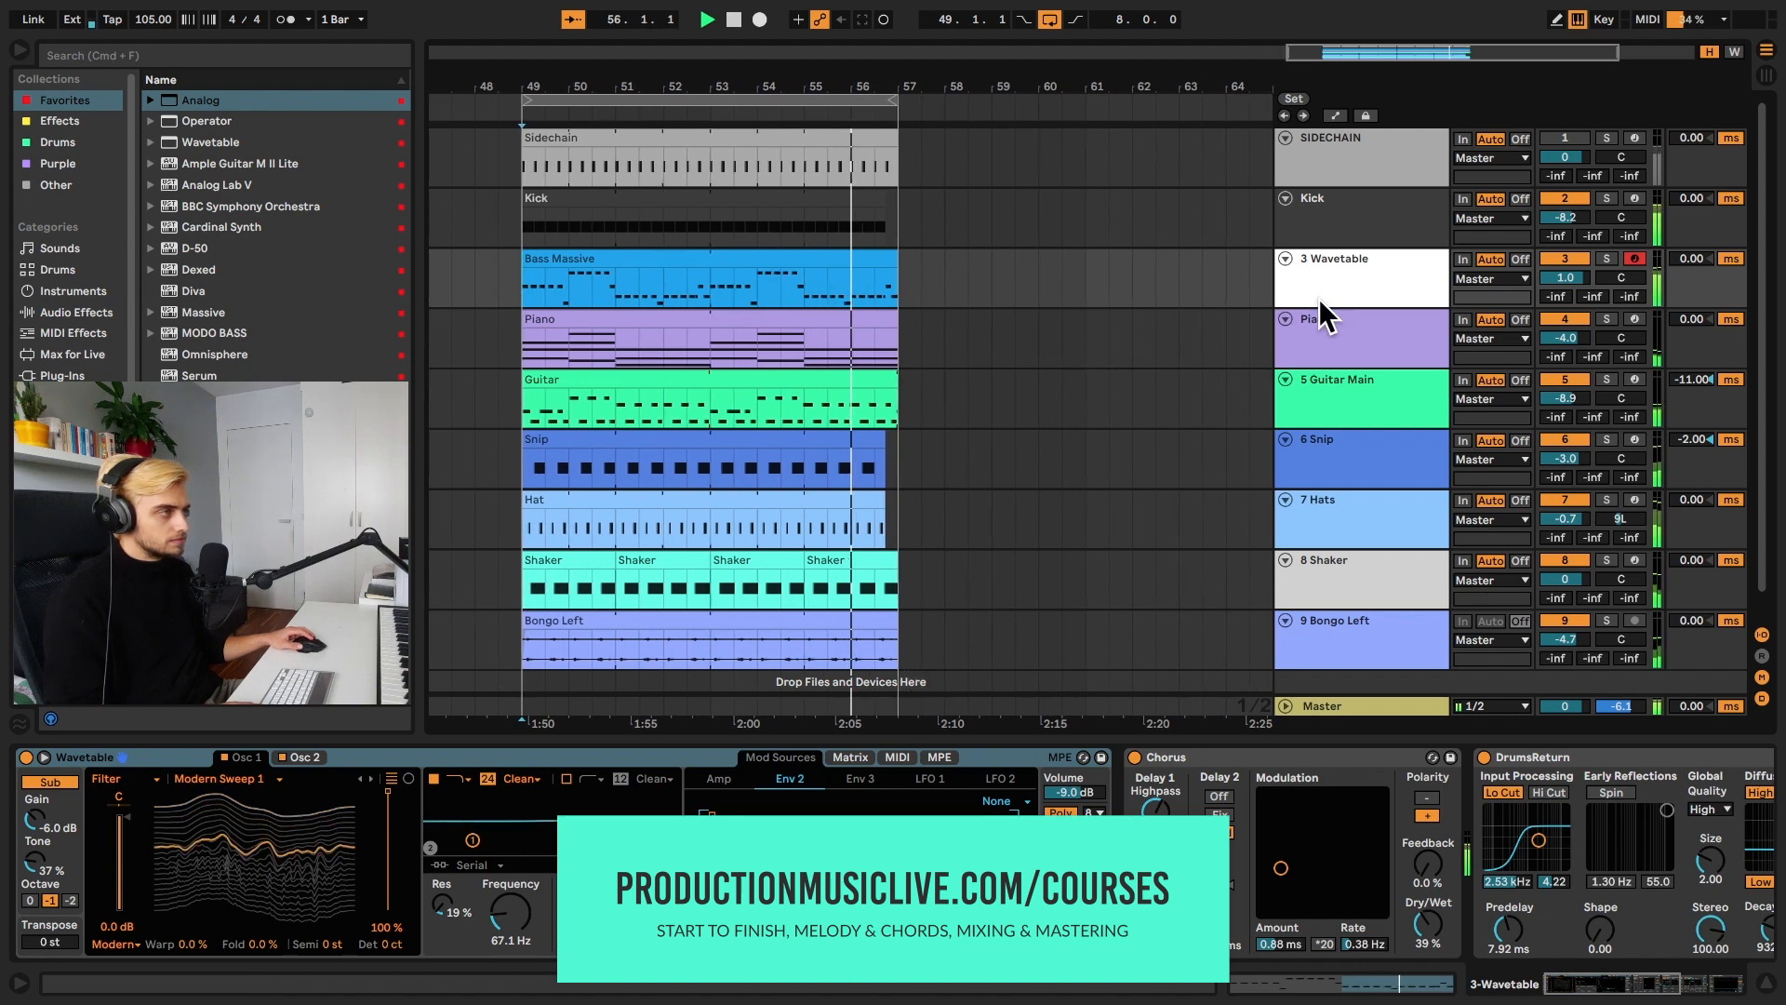
- Solo the 3 Wavetable track and play the looped section to hear the bass on its own
click(1606, 256)
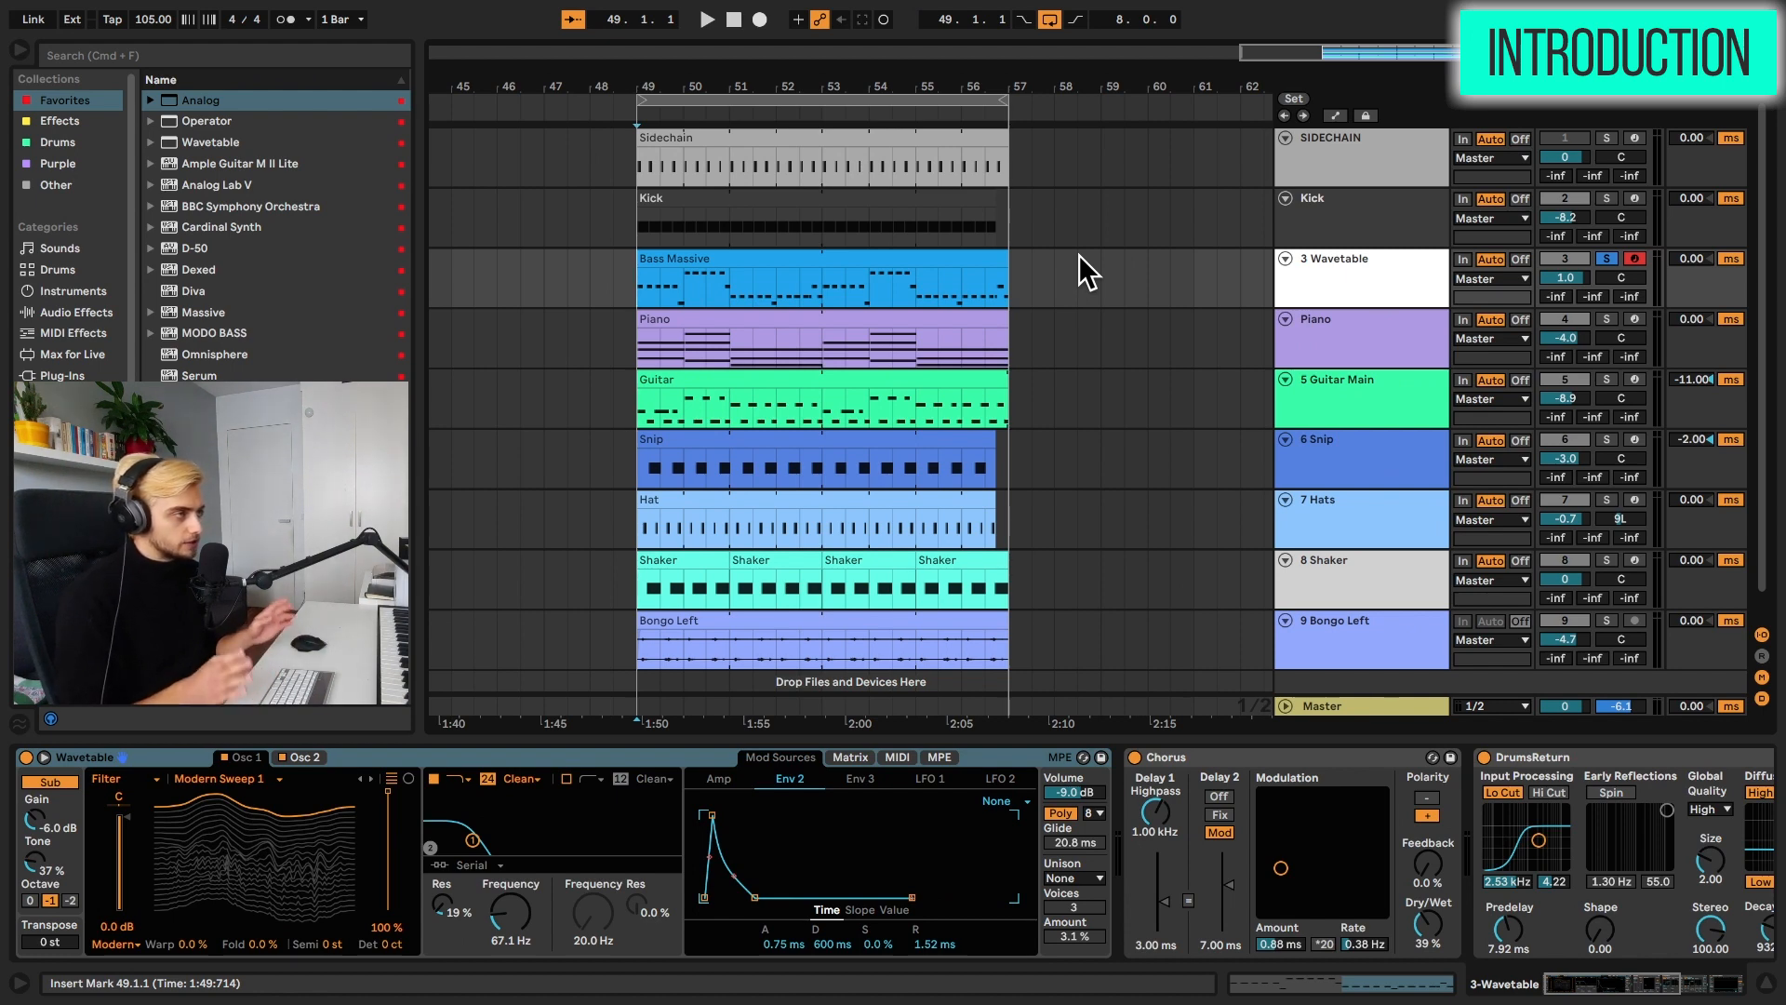
key(space)
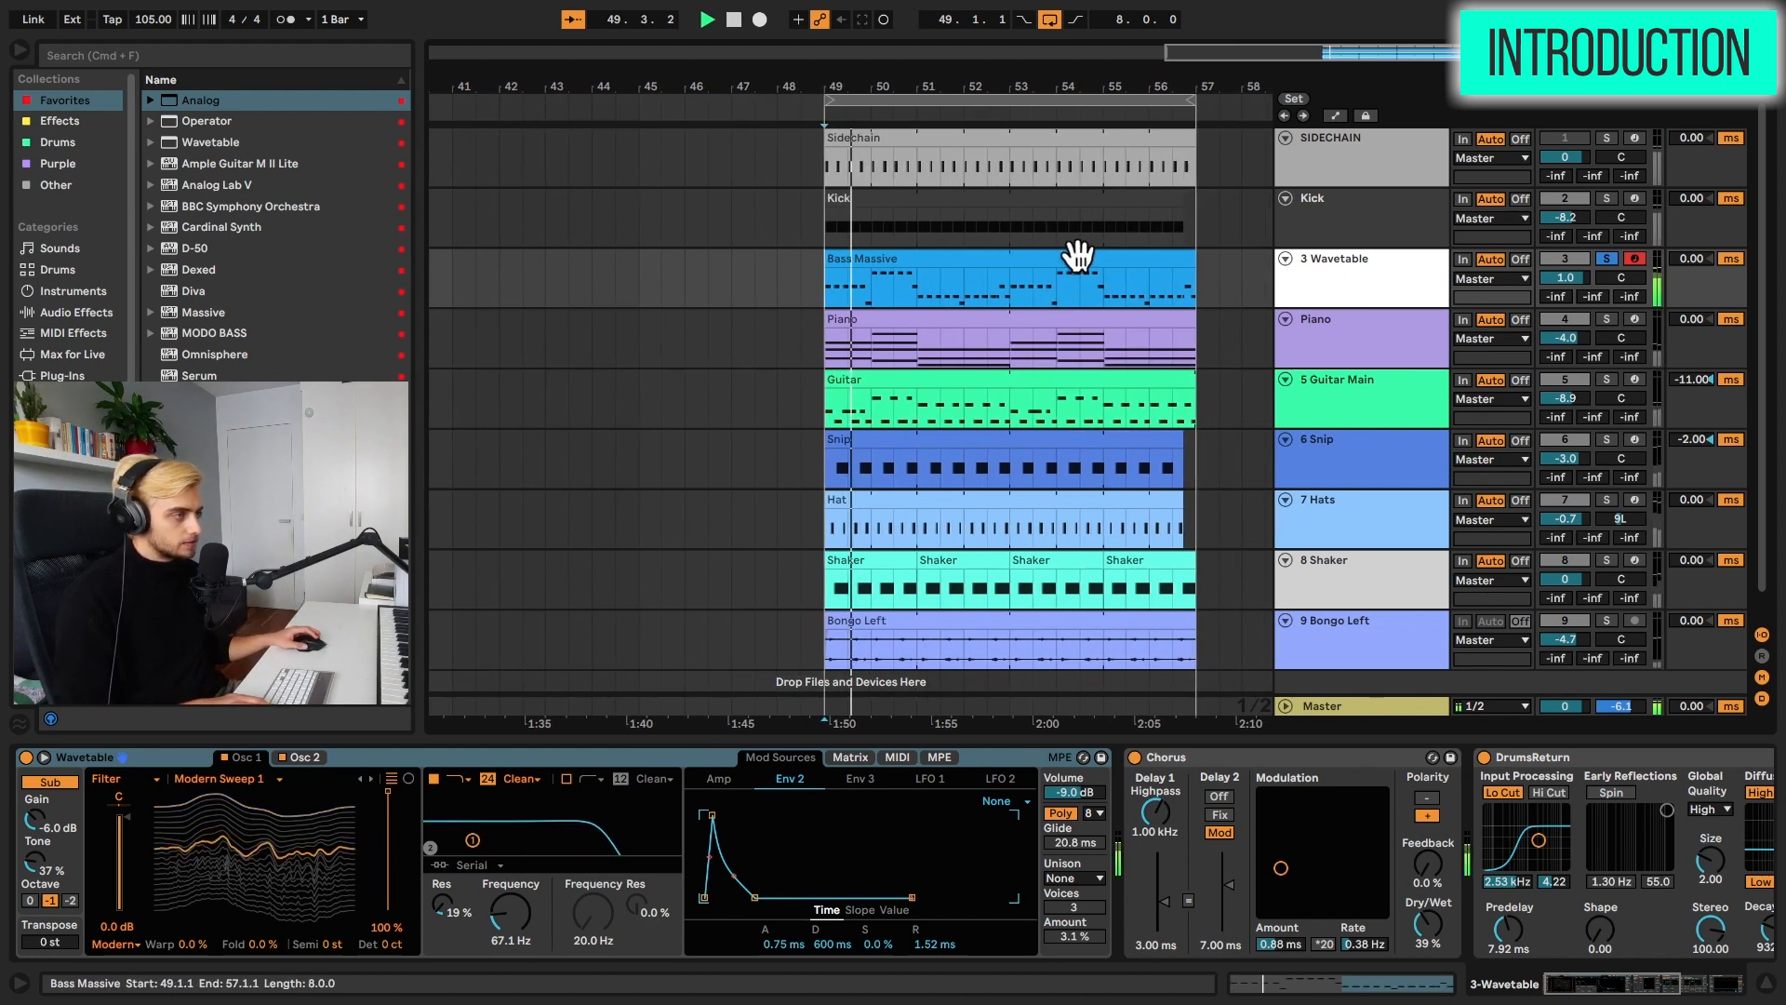
drag(1620, 1000, 1594, 968)
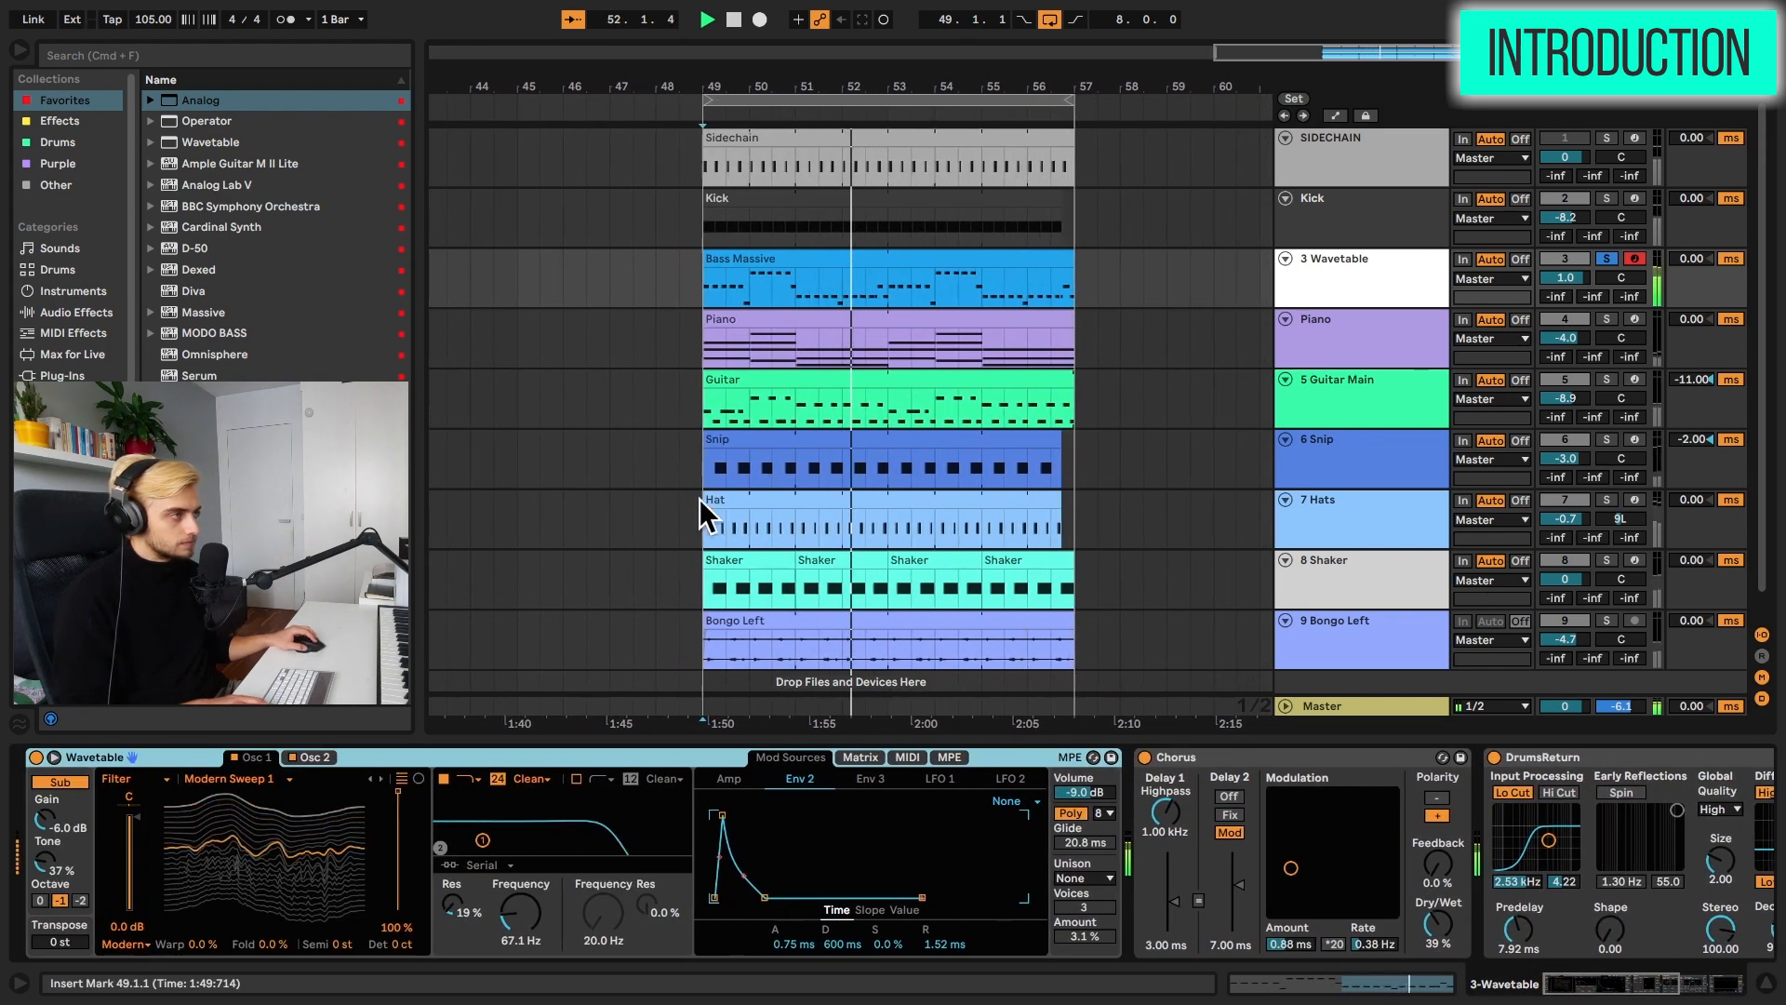
key(space)
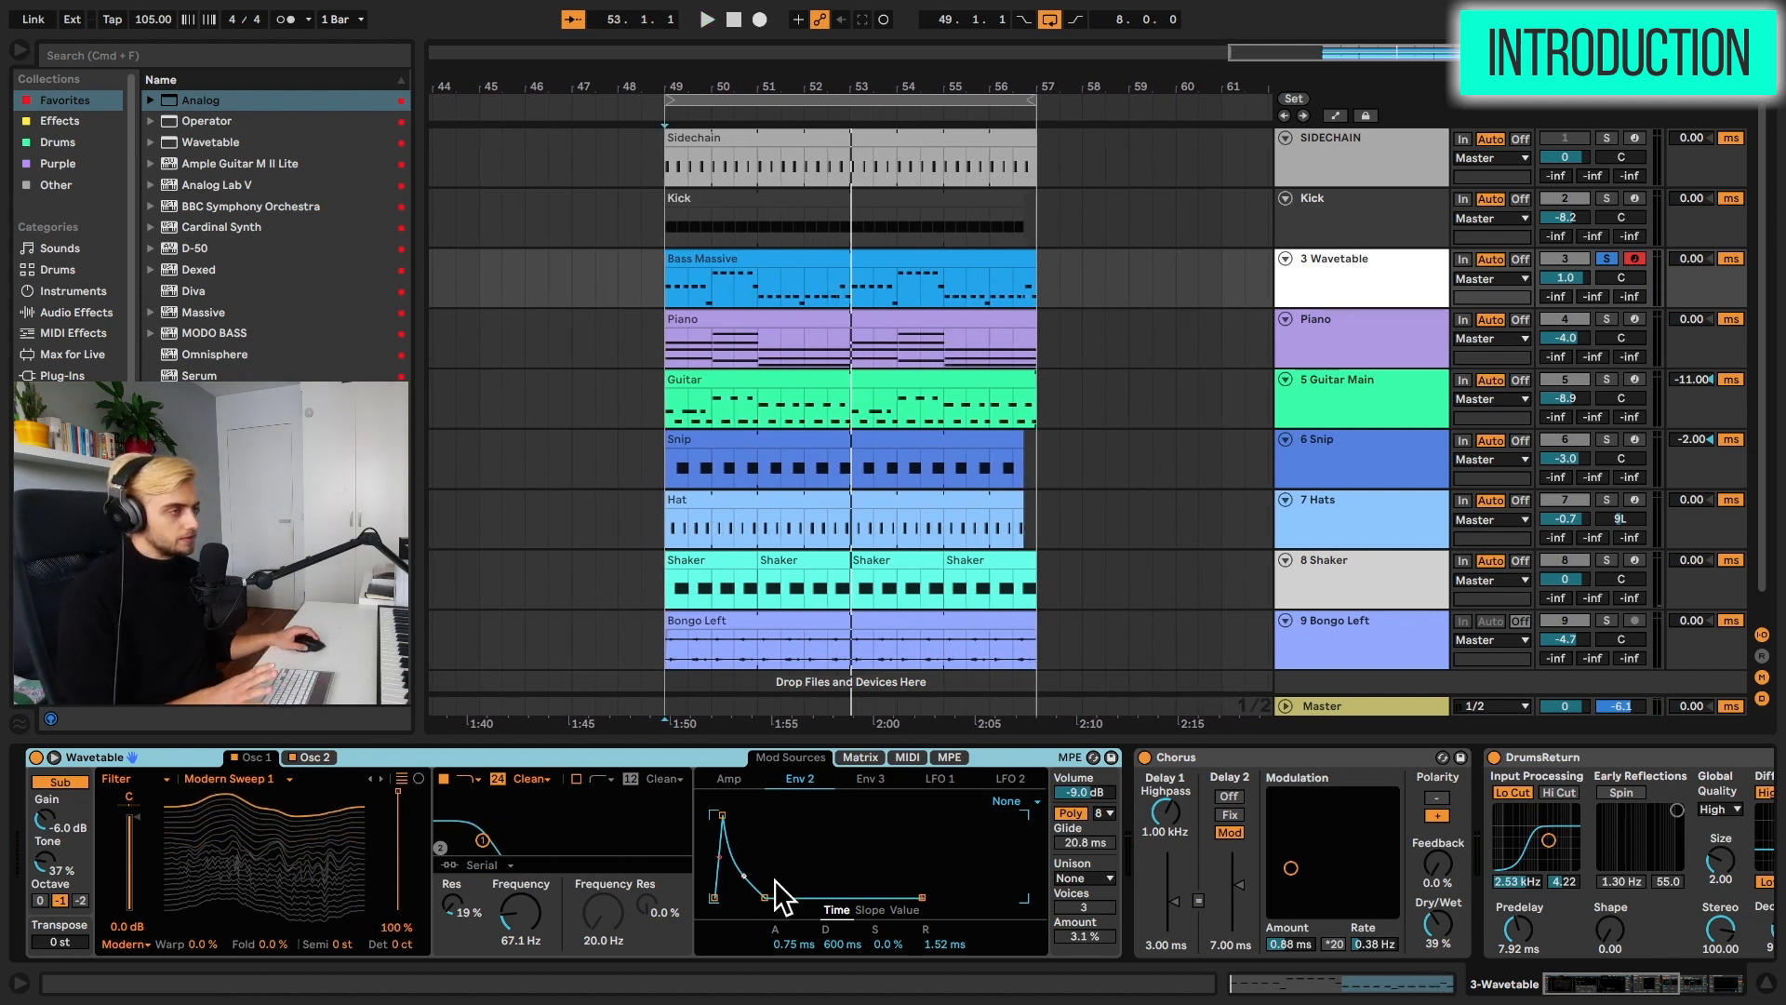
drag(1570, 979, 1475, 980)
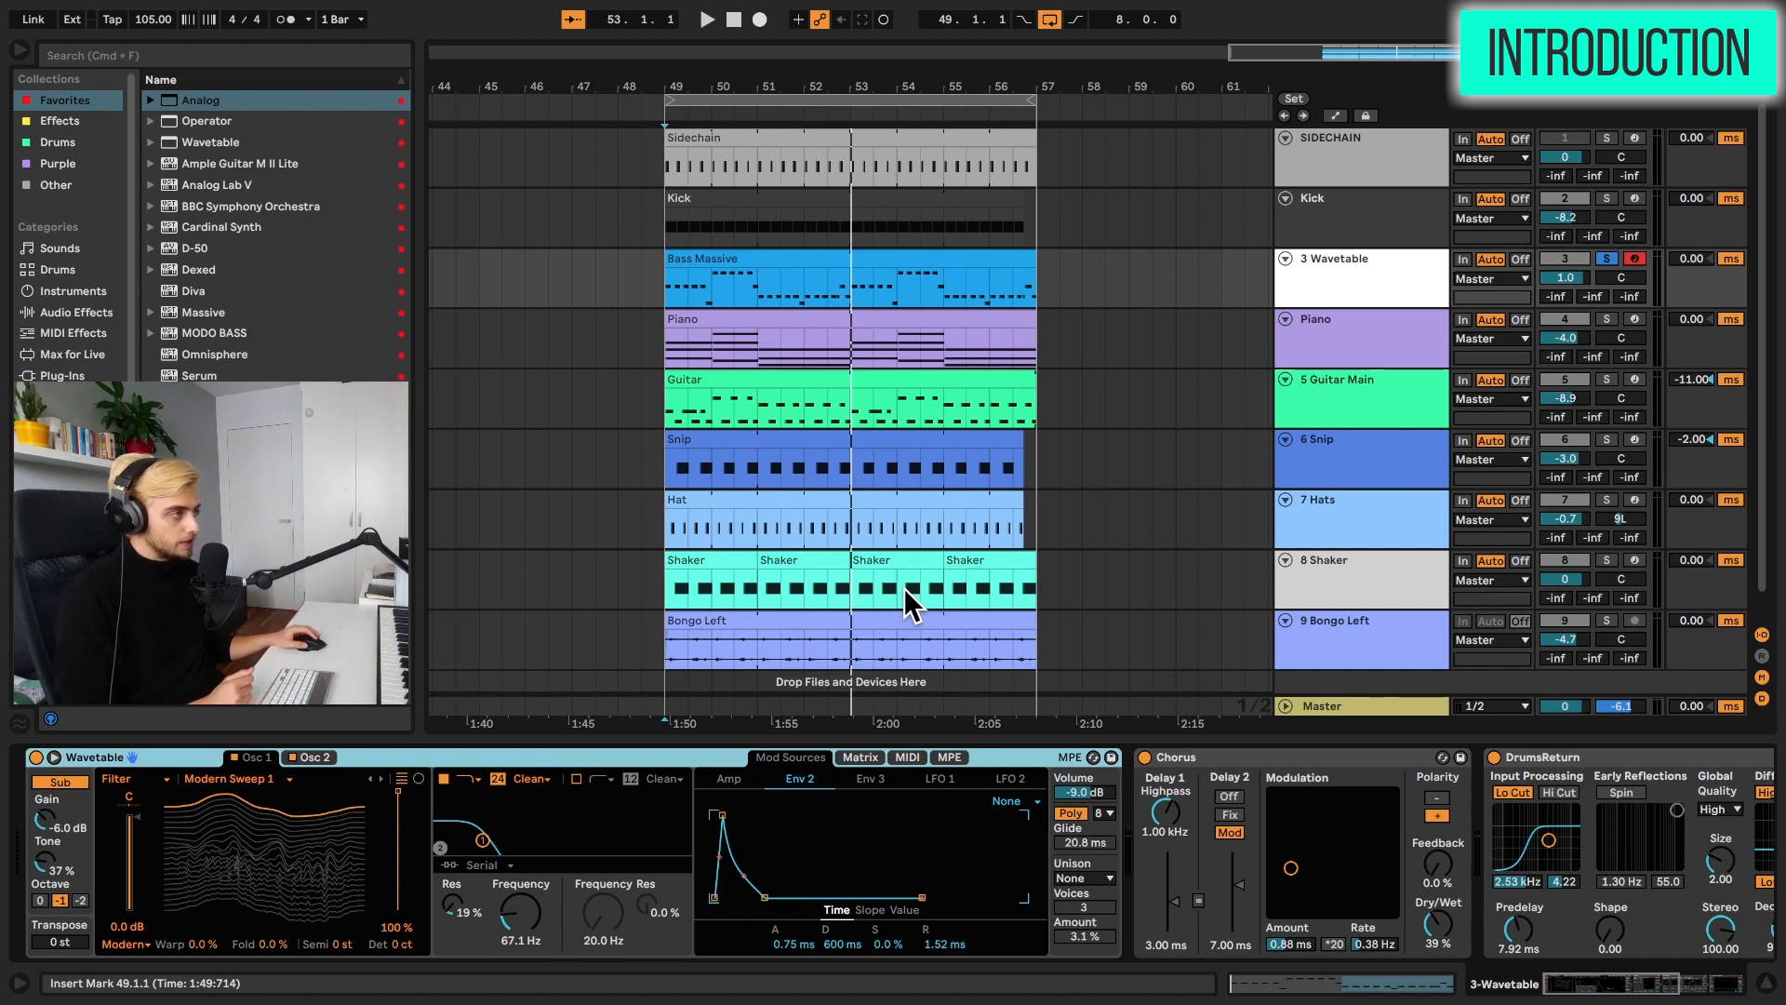
- Select the tracks from Piano through Bongo Left and fold them all together
click(1310, 333)
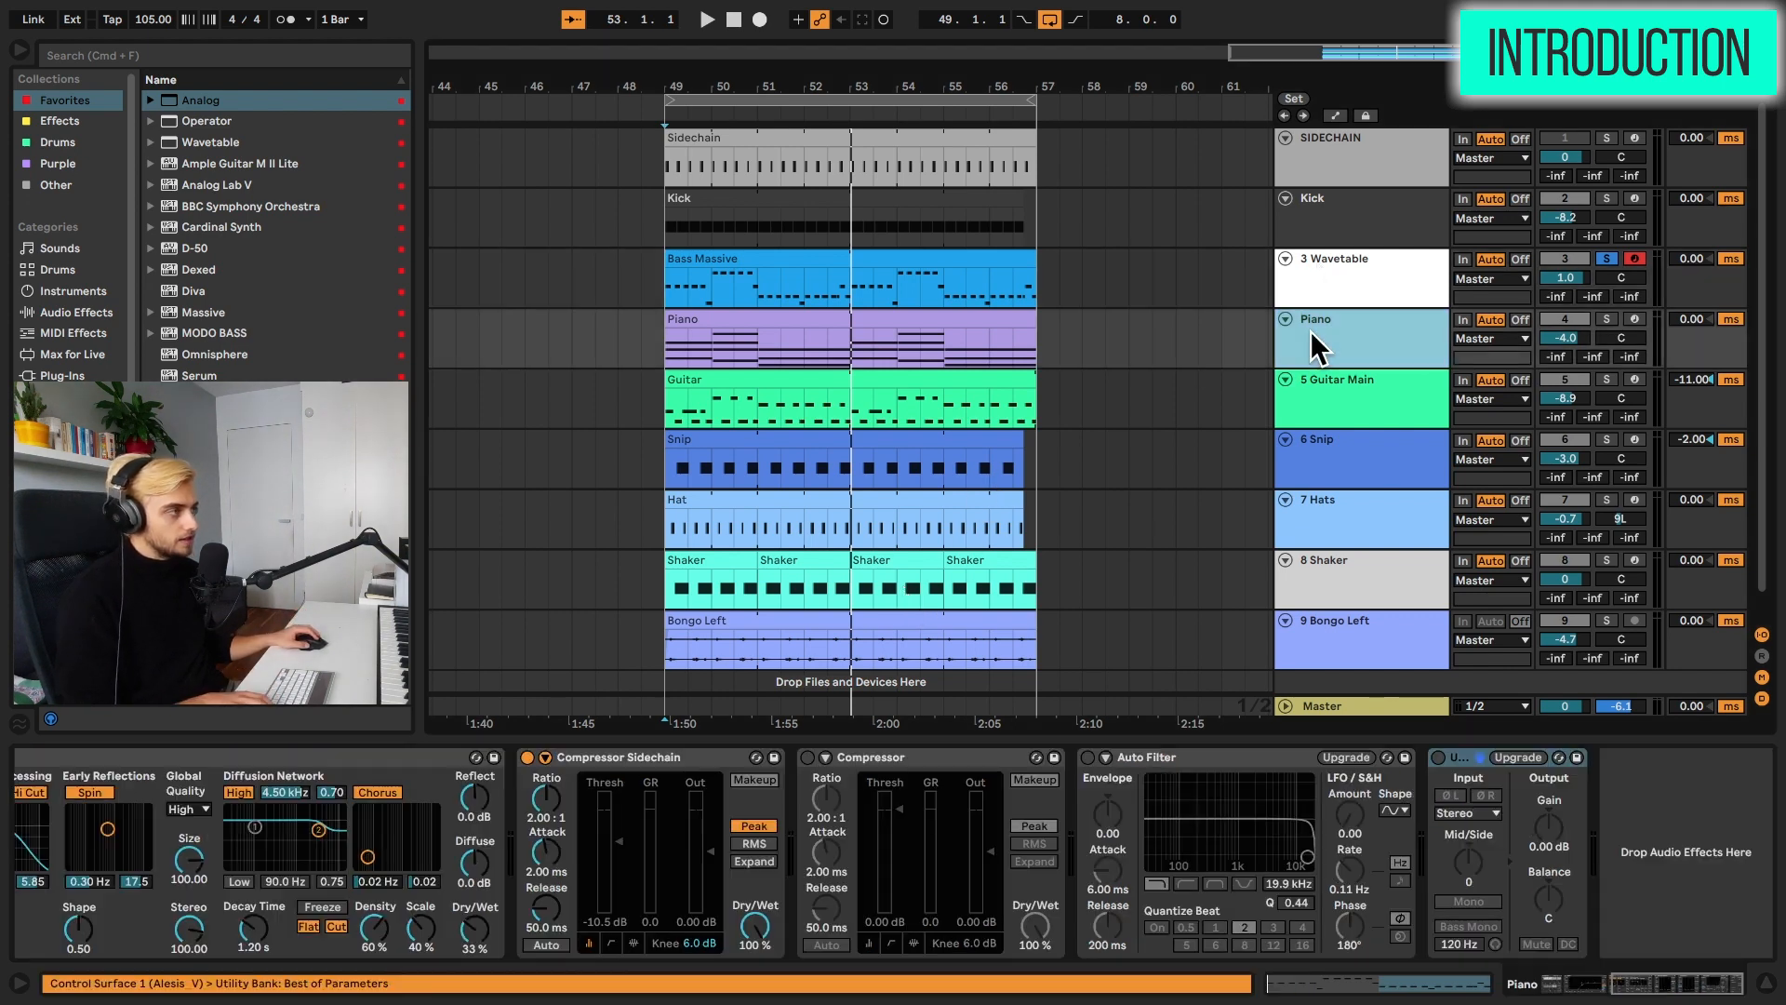
shift+click(1310, 640)
click(1285, 617)
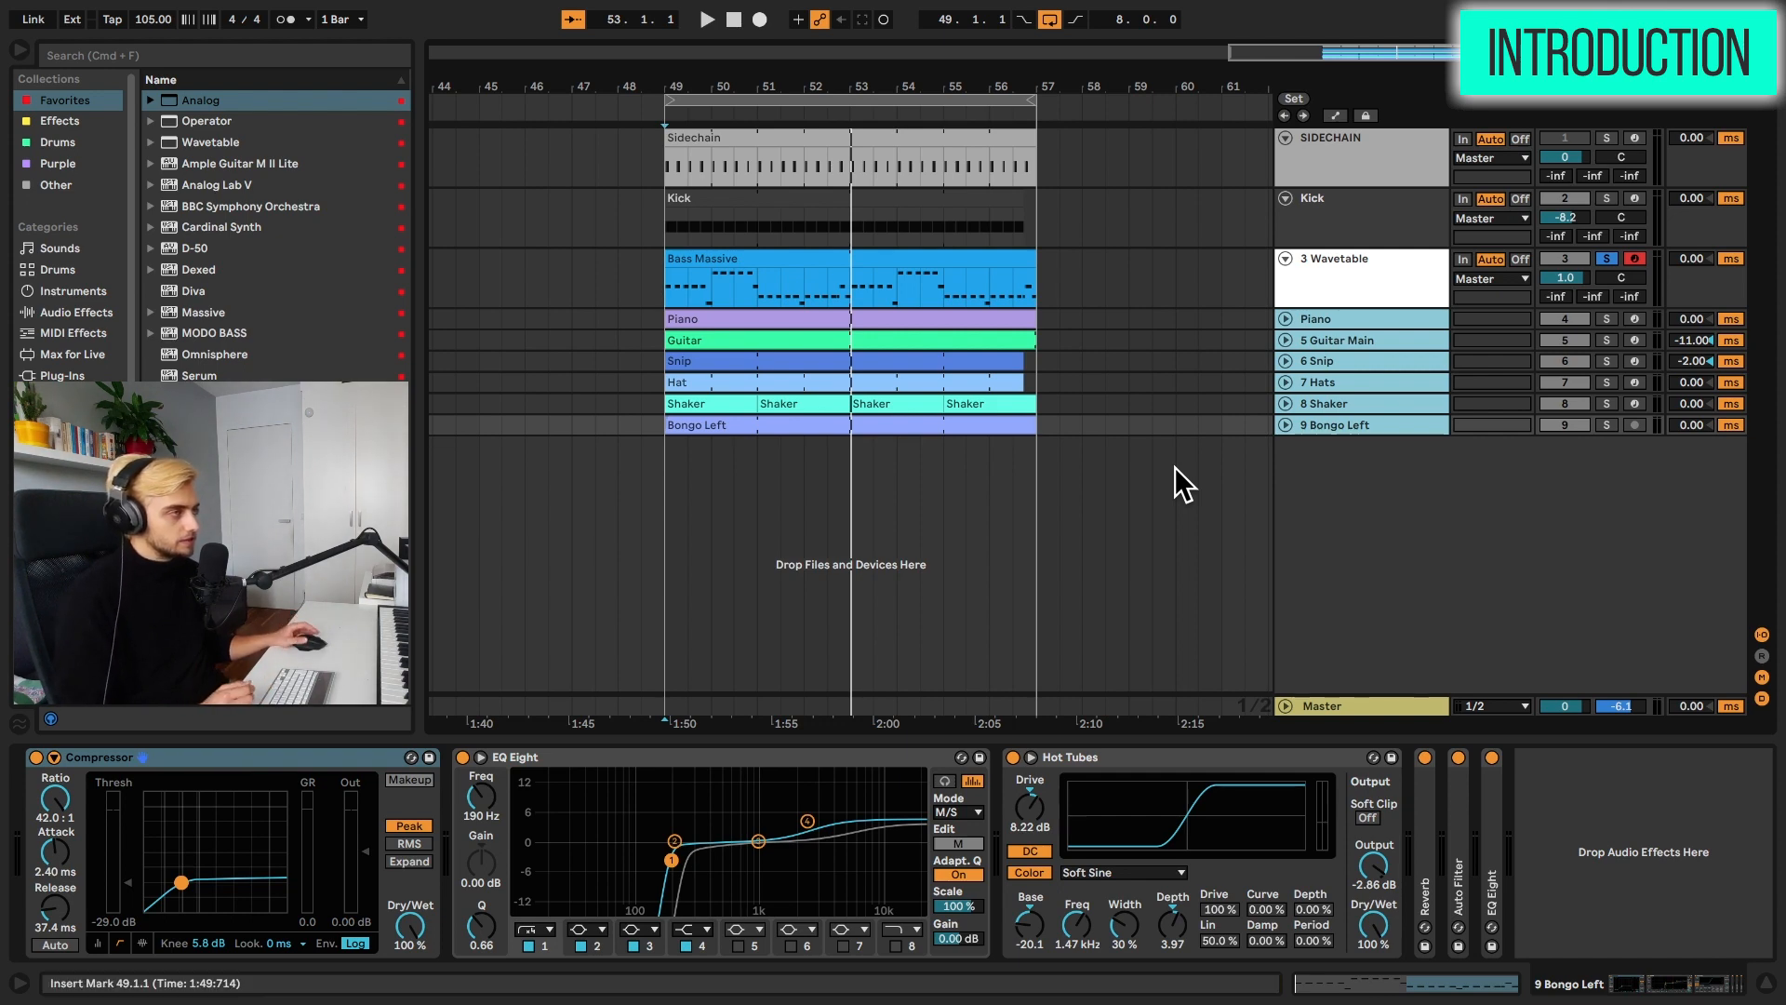
- Insert a new MIDI track directly below 3 Wavetable and load the Wavetable instrument onto it
right_click(1360, 285)
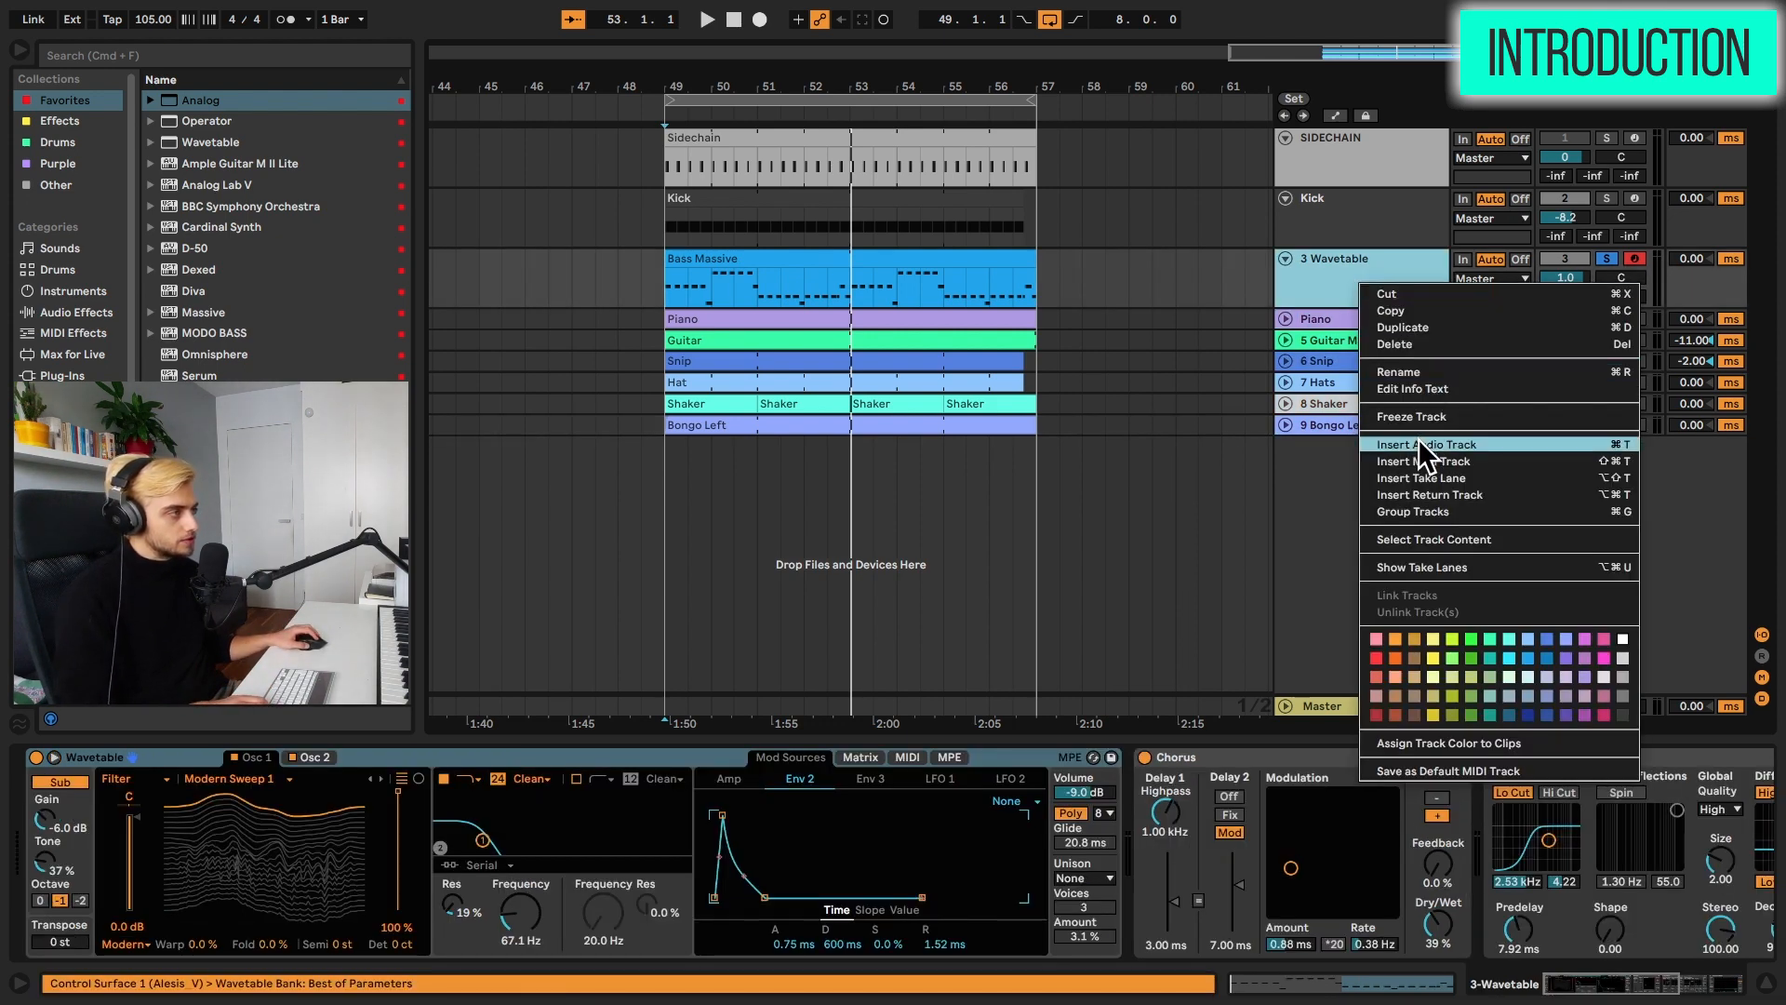
click(1420, 456)
right_click(1345, 288)
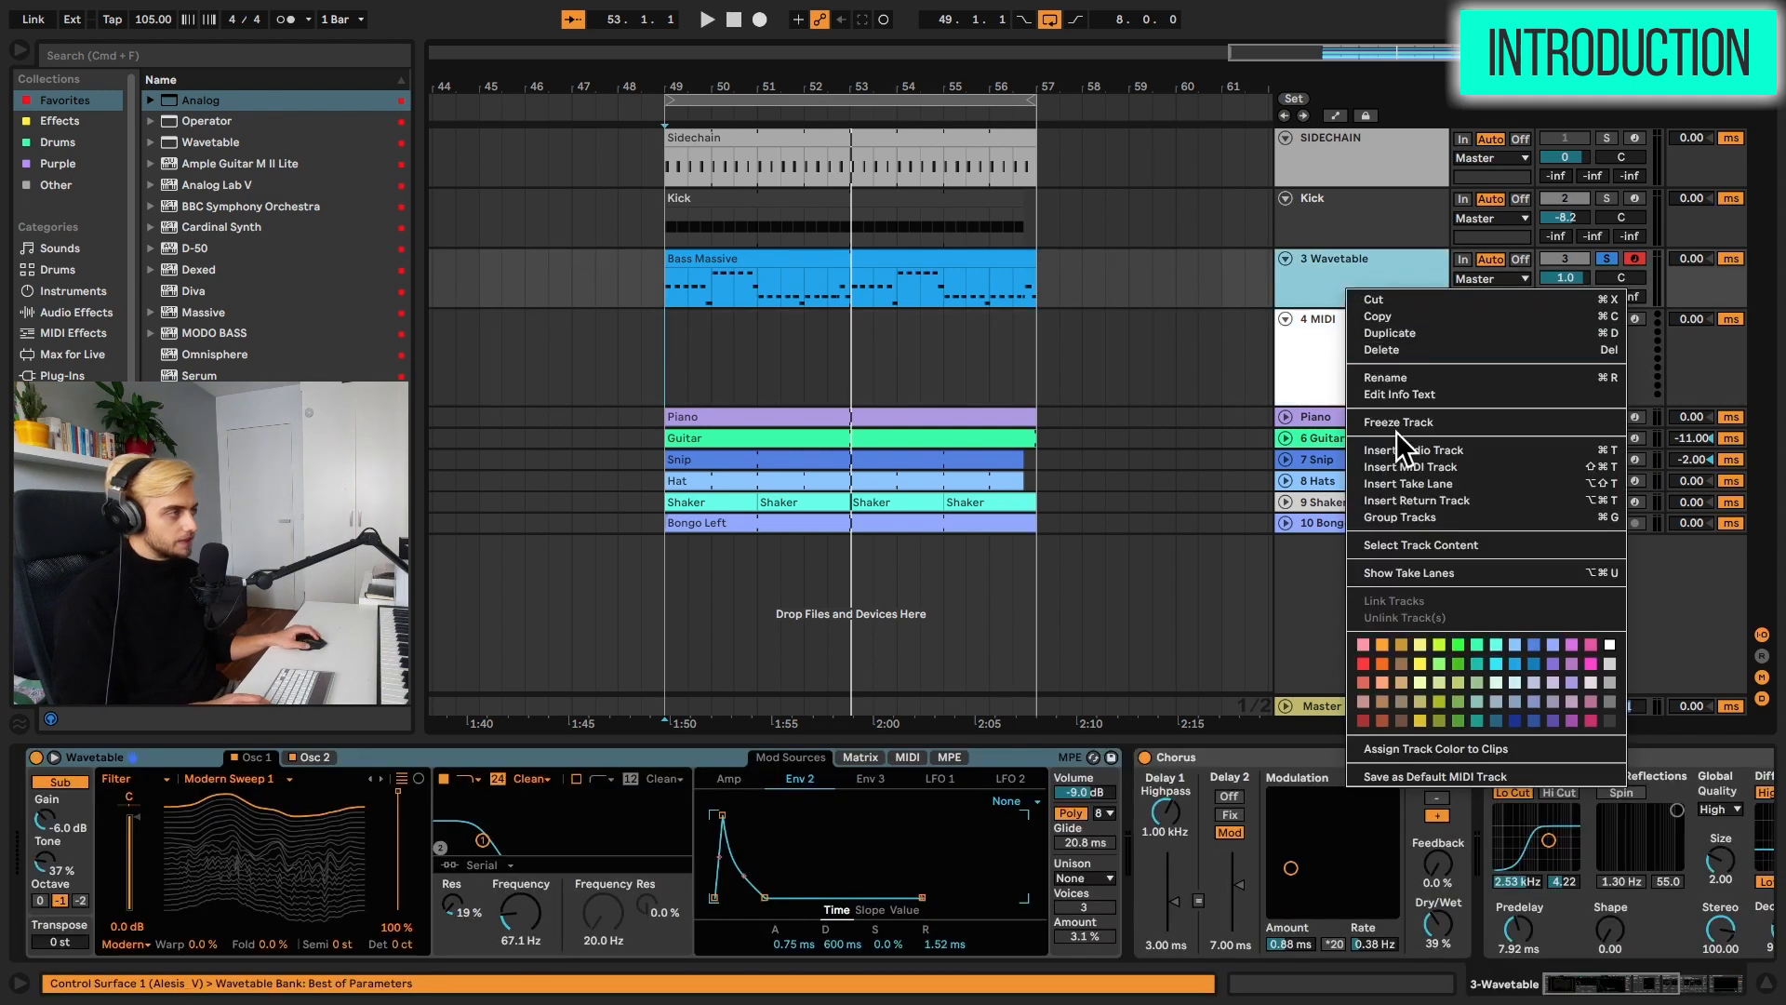
click(1293, 283)
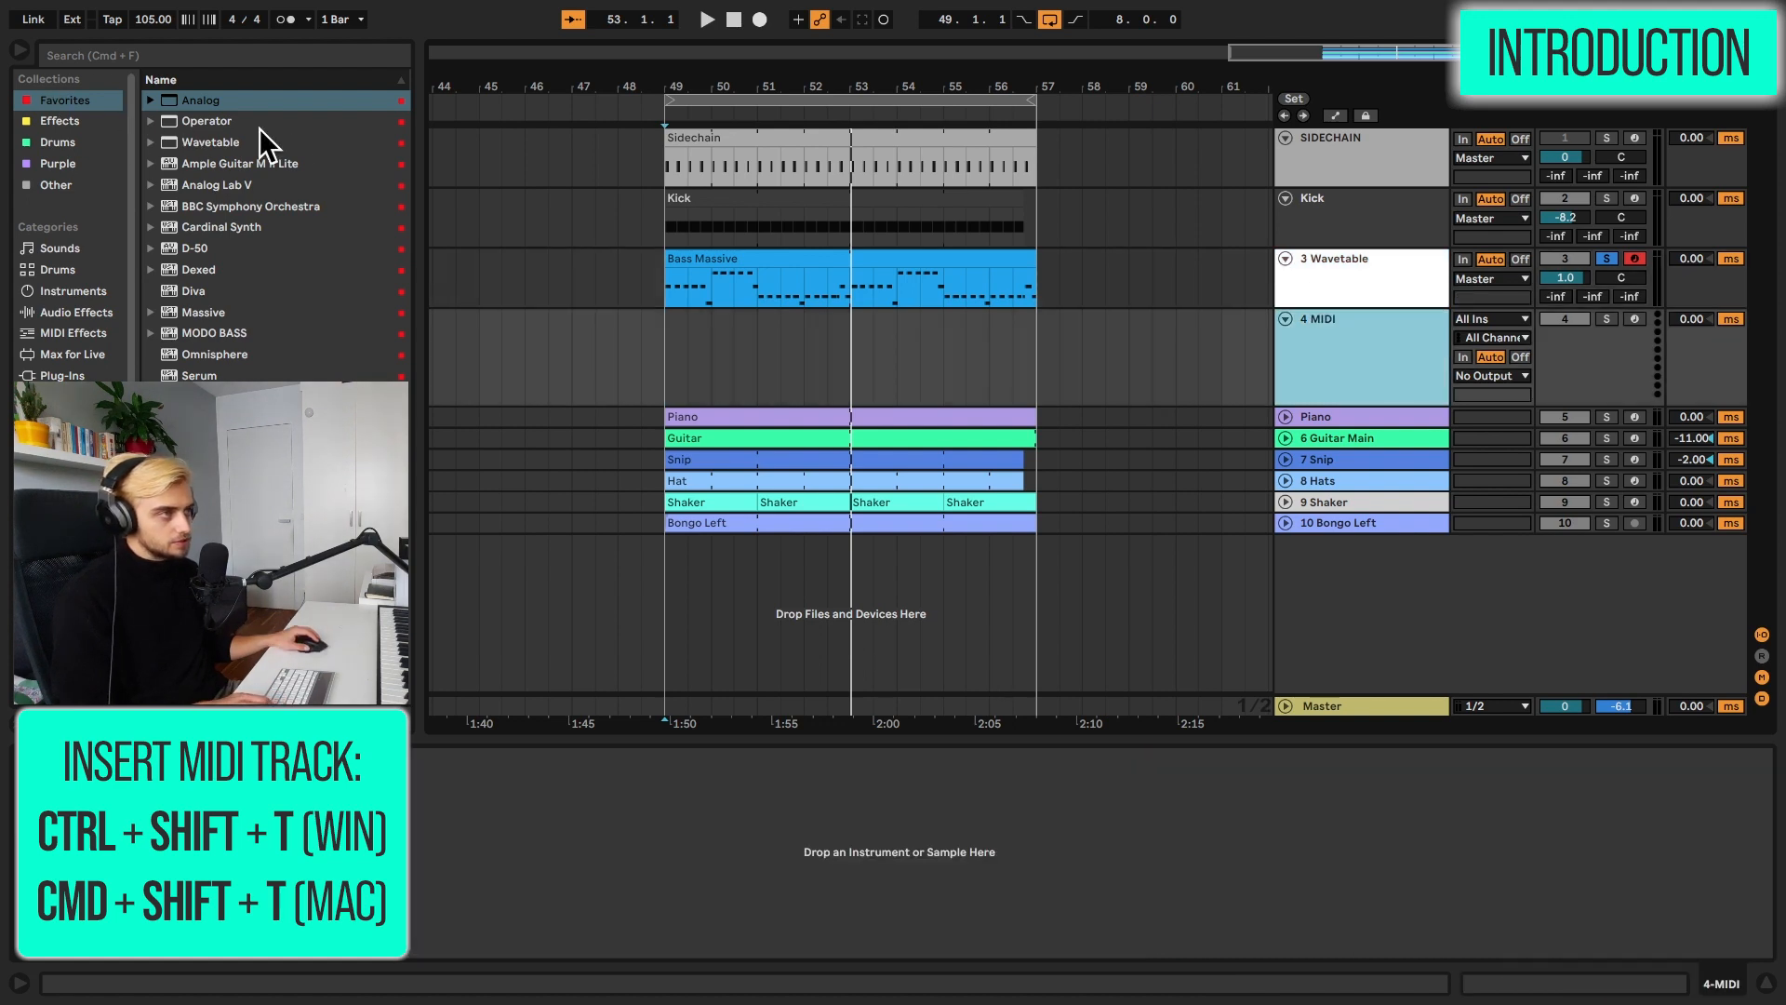
click(203, 141)
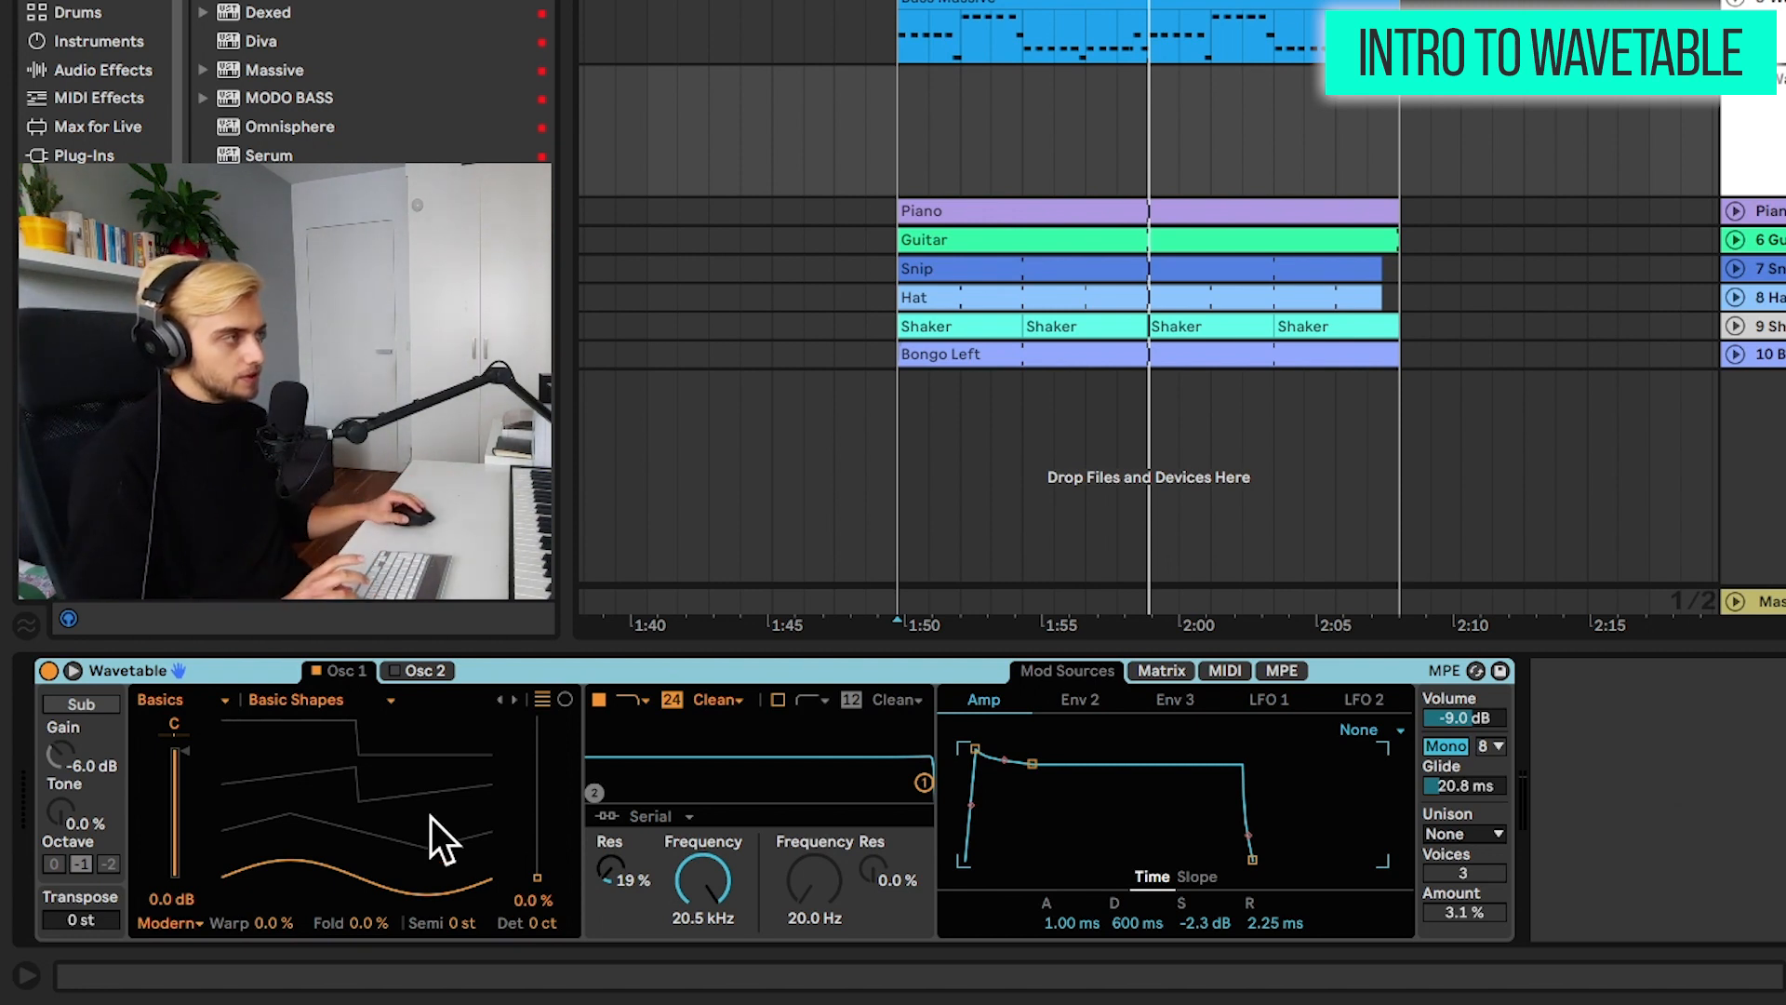
- Sweep oscillator 1's Basic Shapes wavetable position up to 100% and back down to 0%
click(1335, 447)
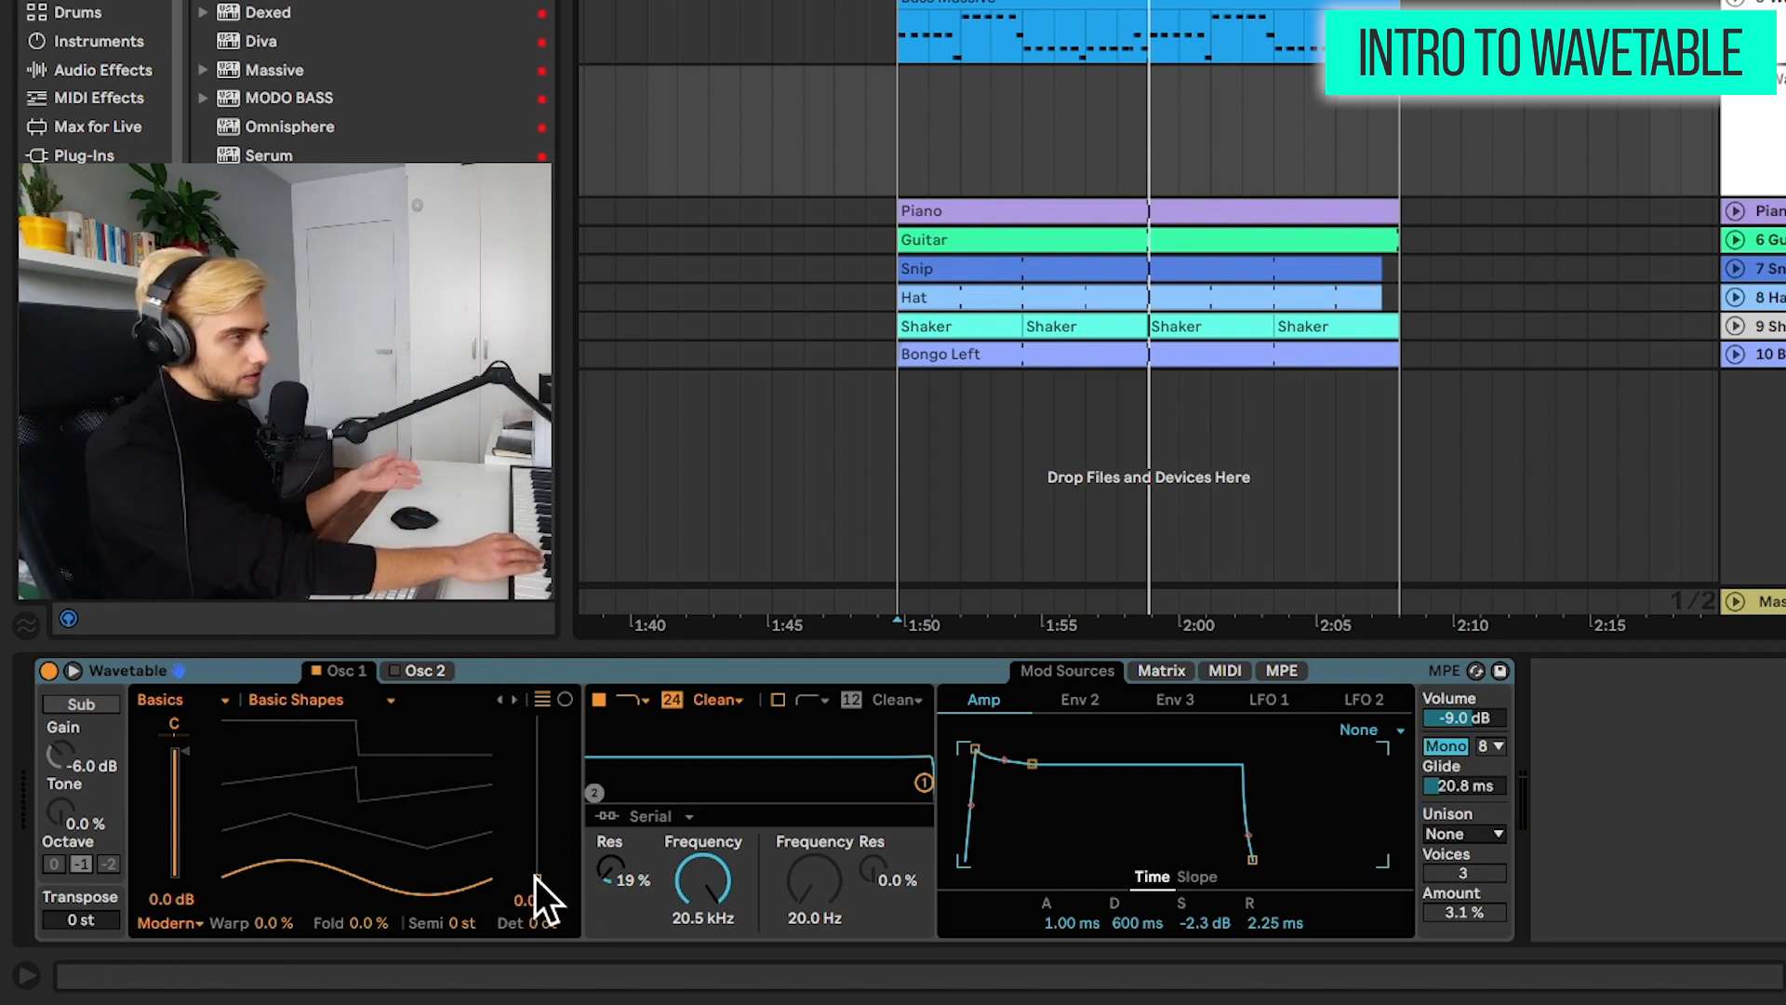
drag(534, 878, 538, 729)
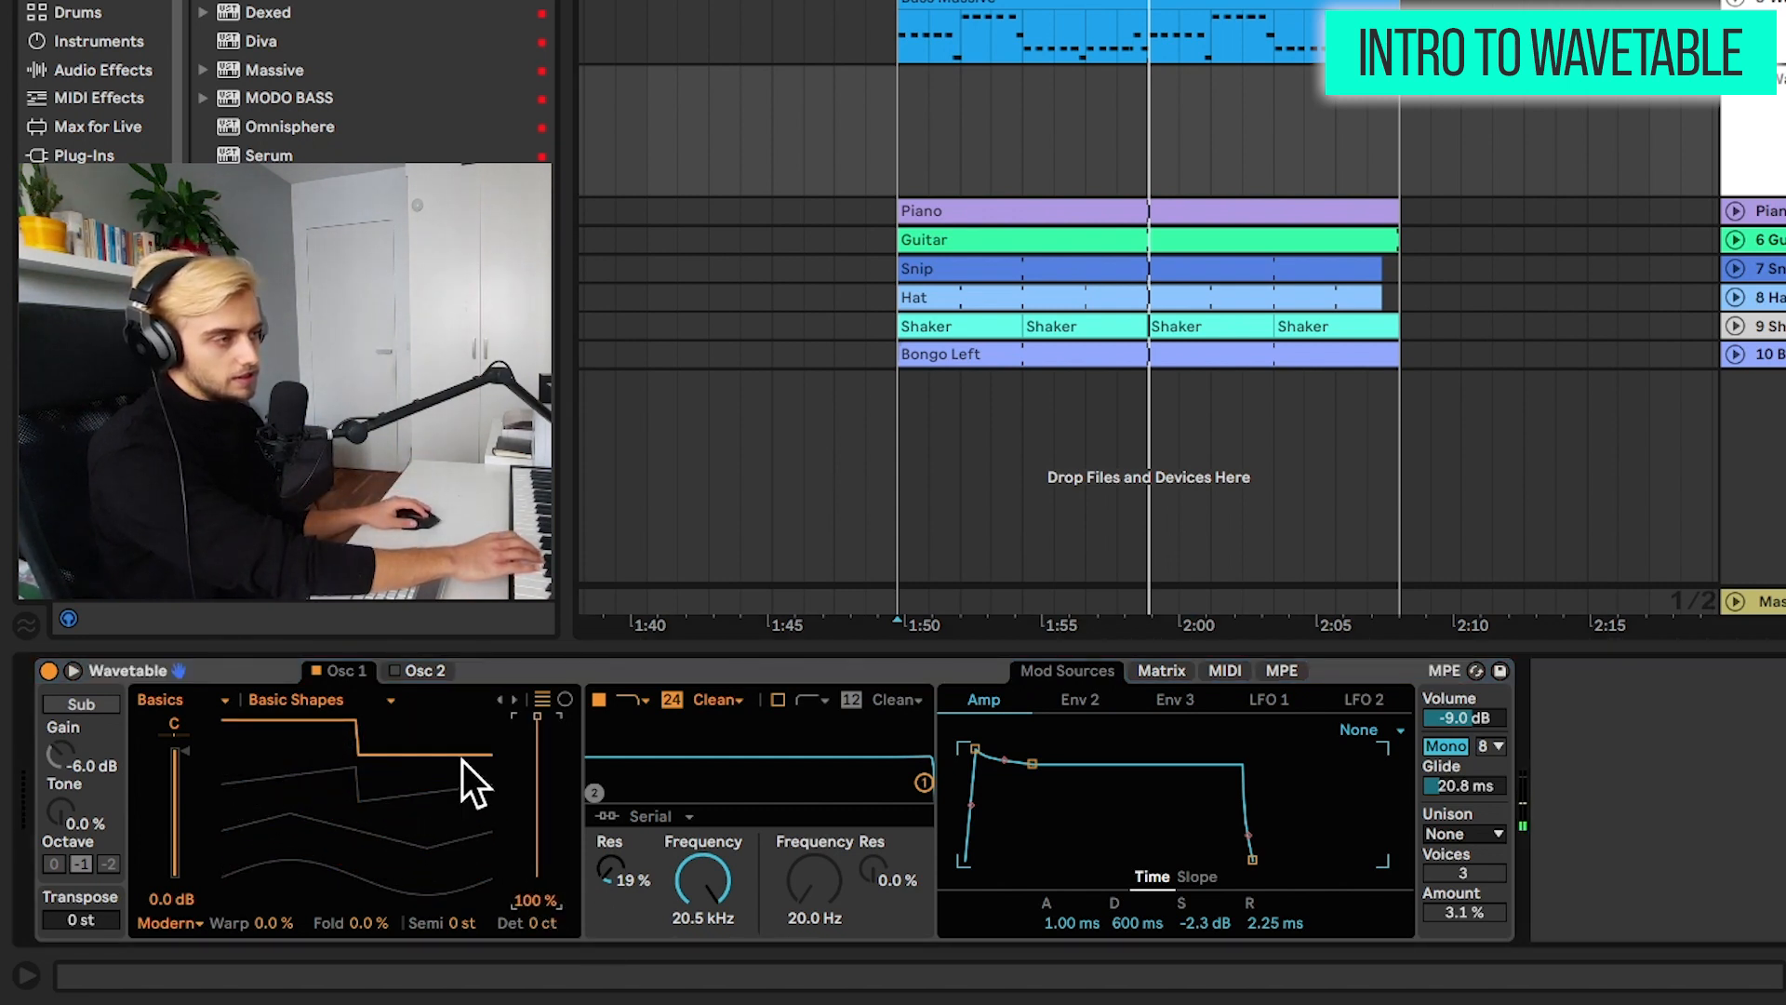
drag(266, 790, 266, 882)
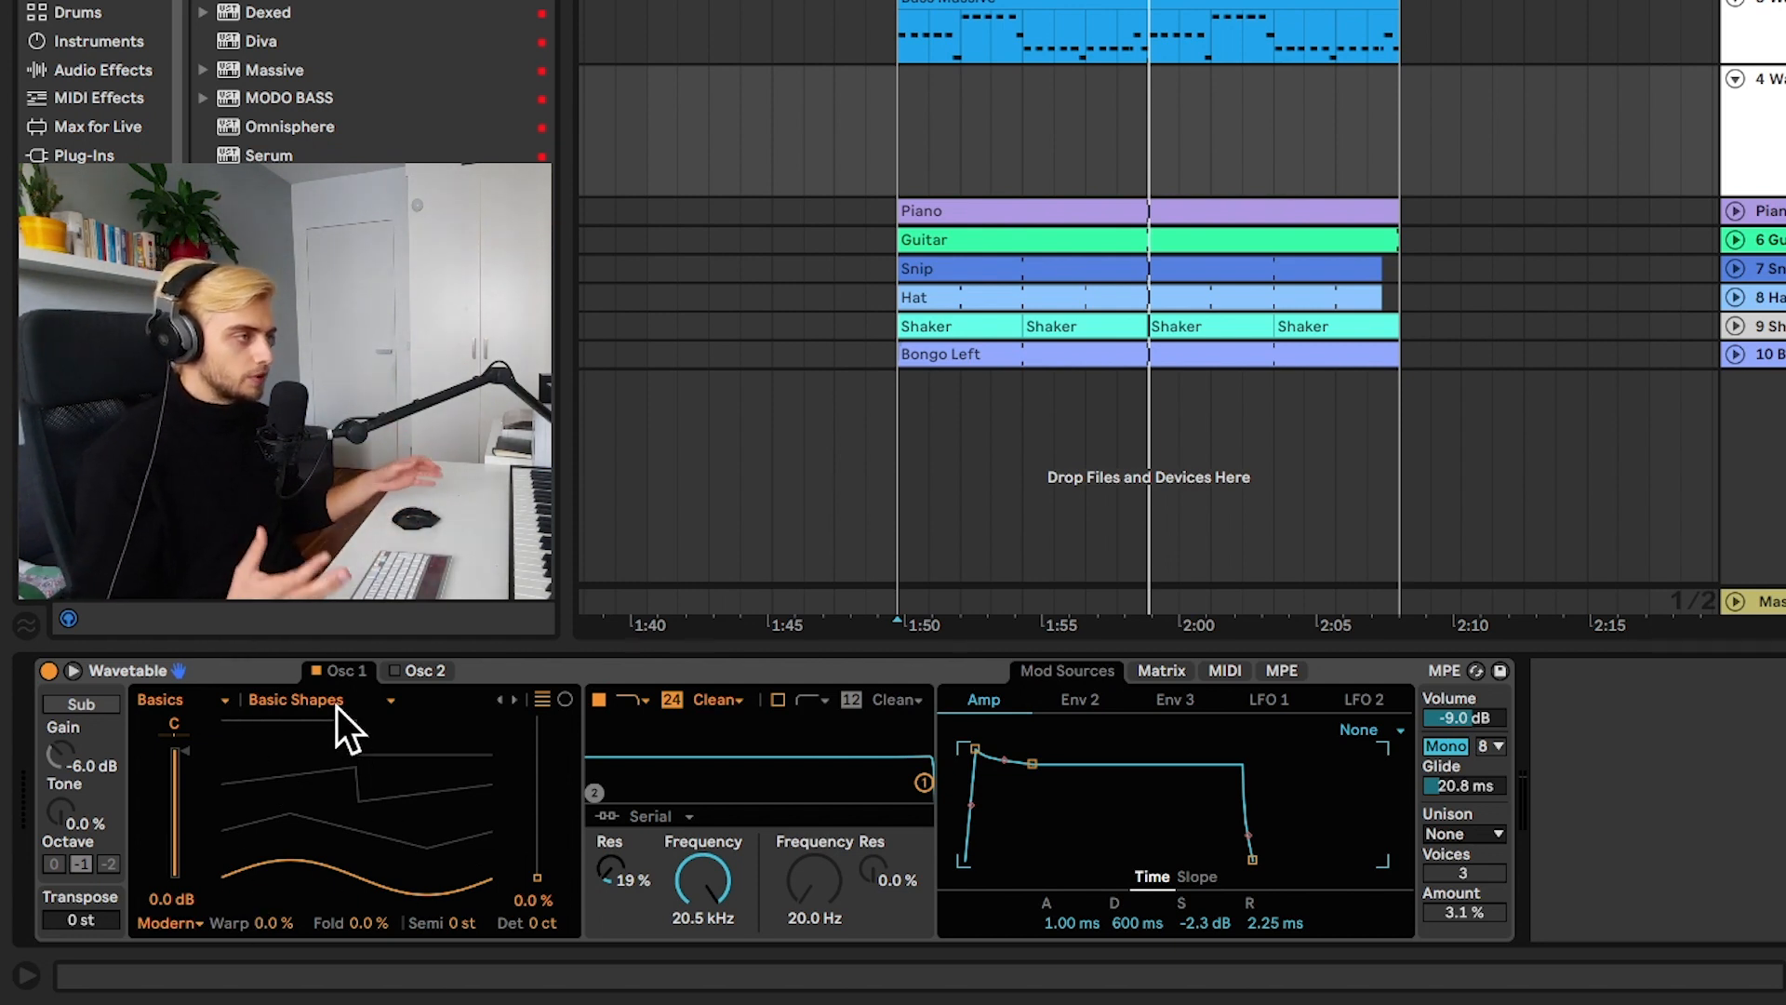
- Choose the Modern Sweep 1 wavetable from the Filter category for oscillator 1 and set its position to 100%
click(203, 697)
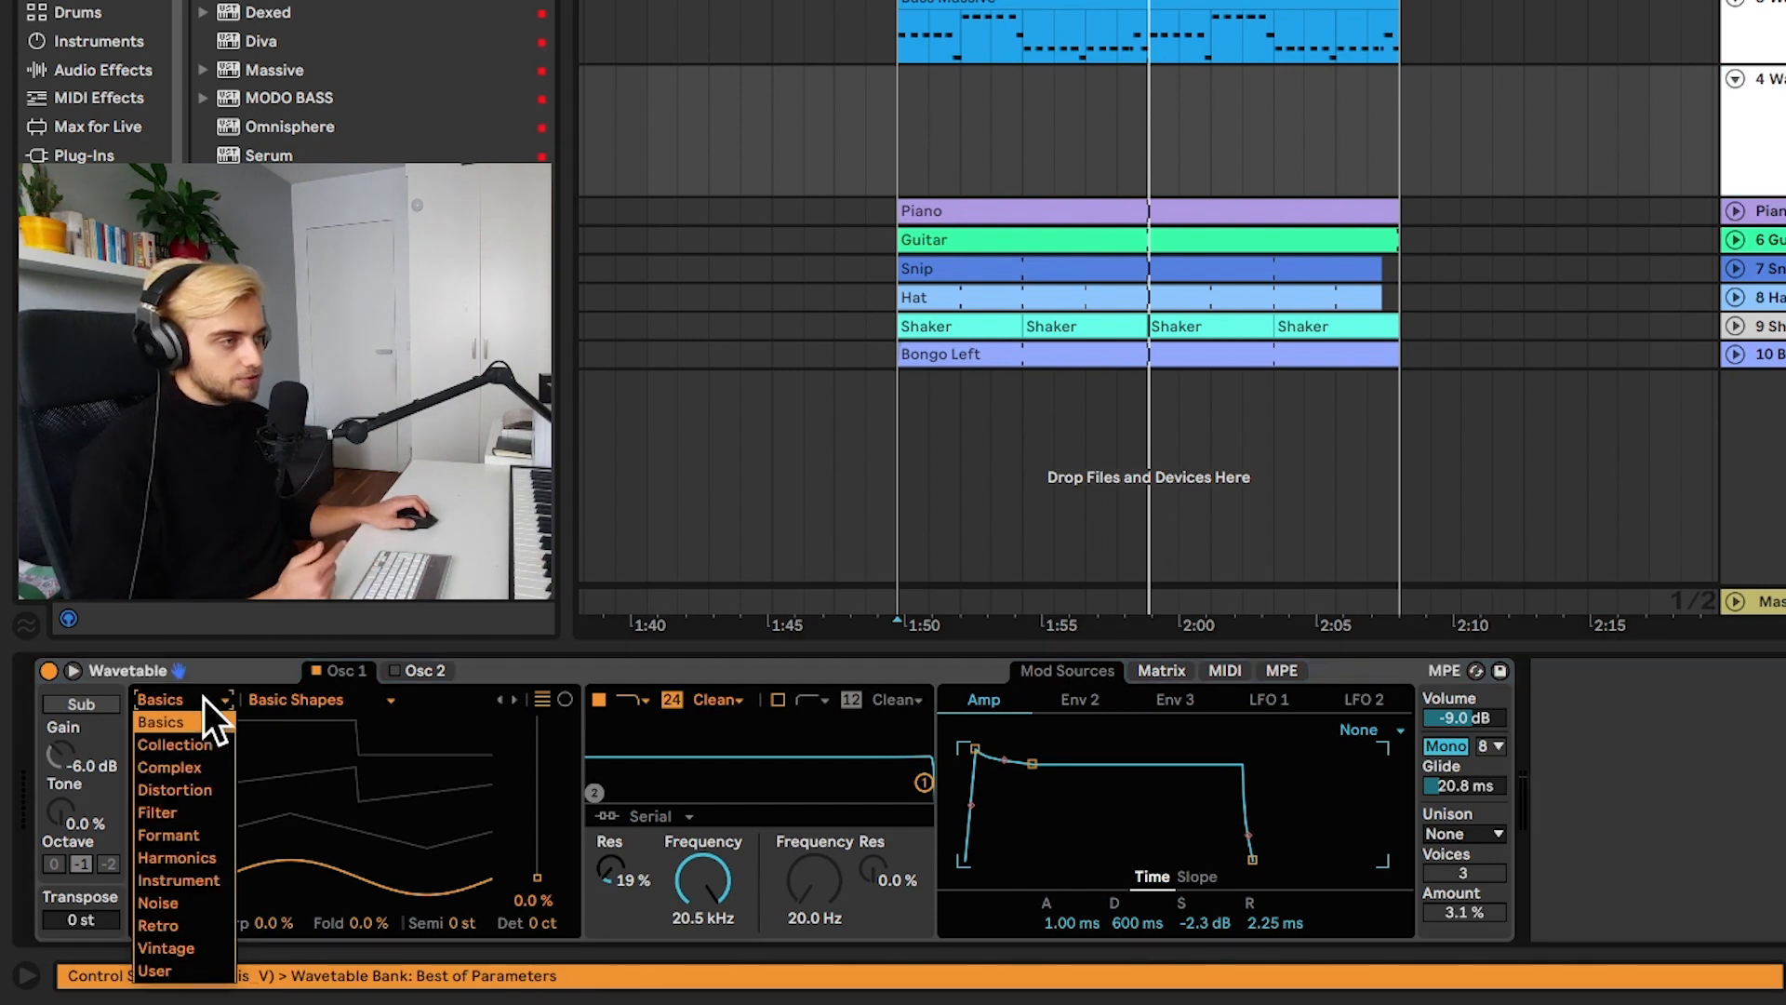
click(182, 815)
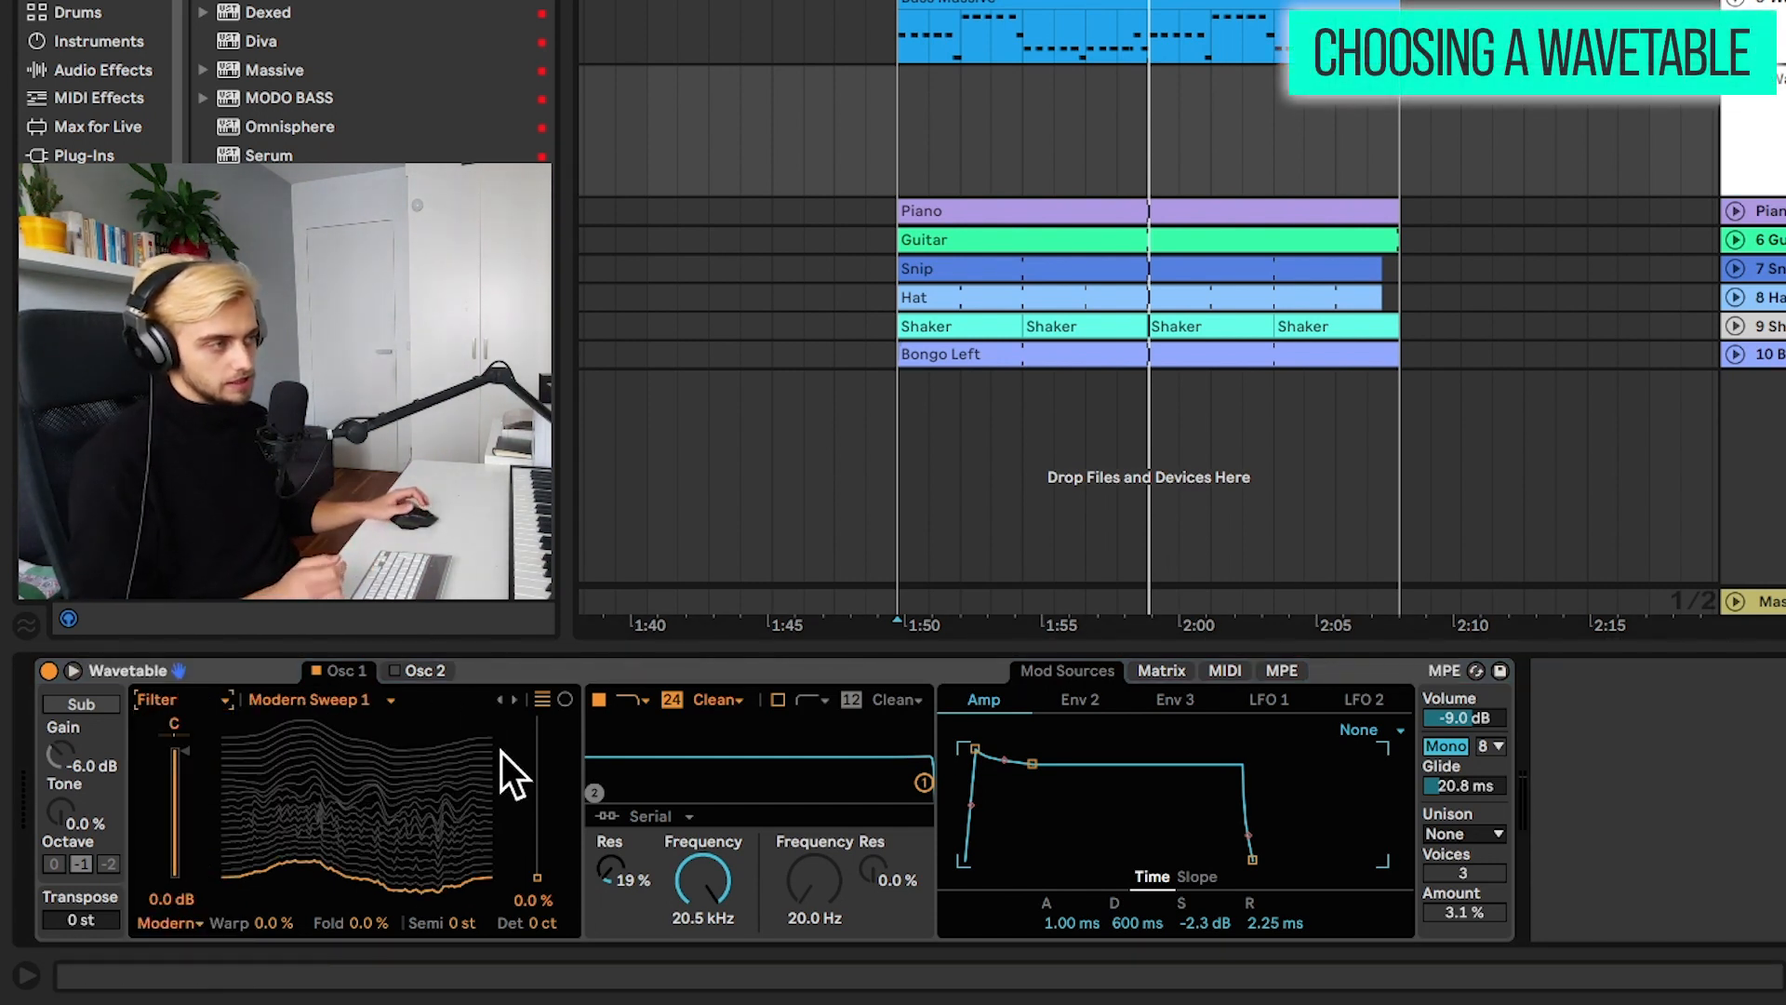
drag(501, 752, 500, 706)
drag(537, 824, 537, 718)
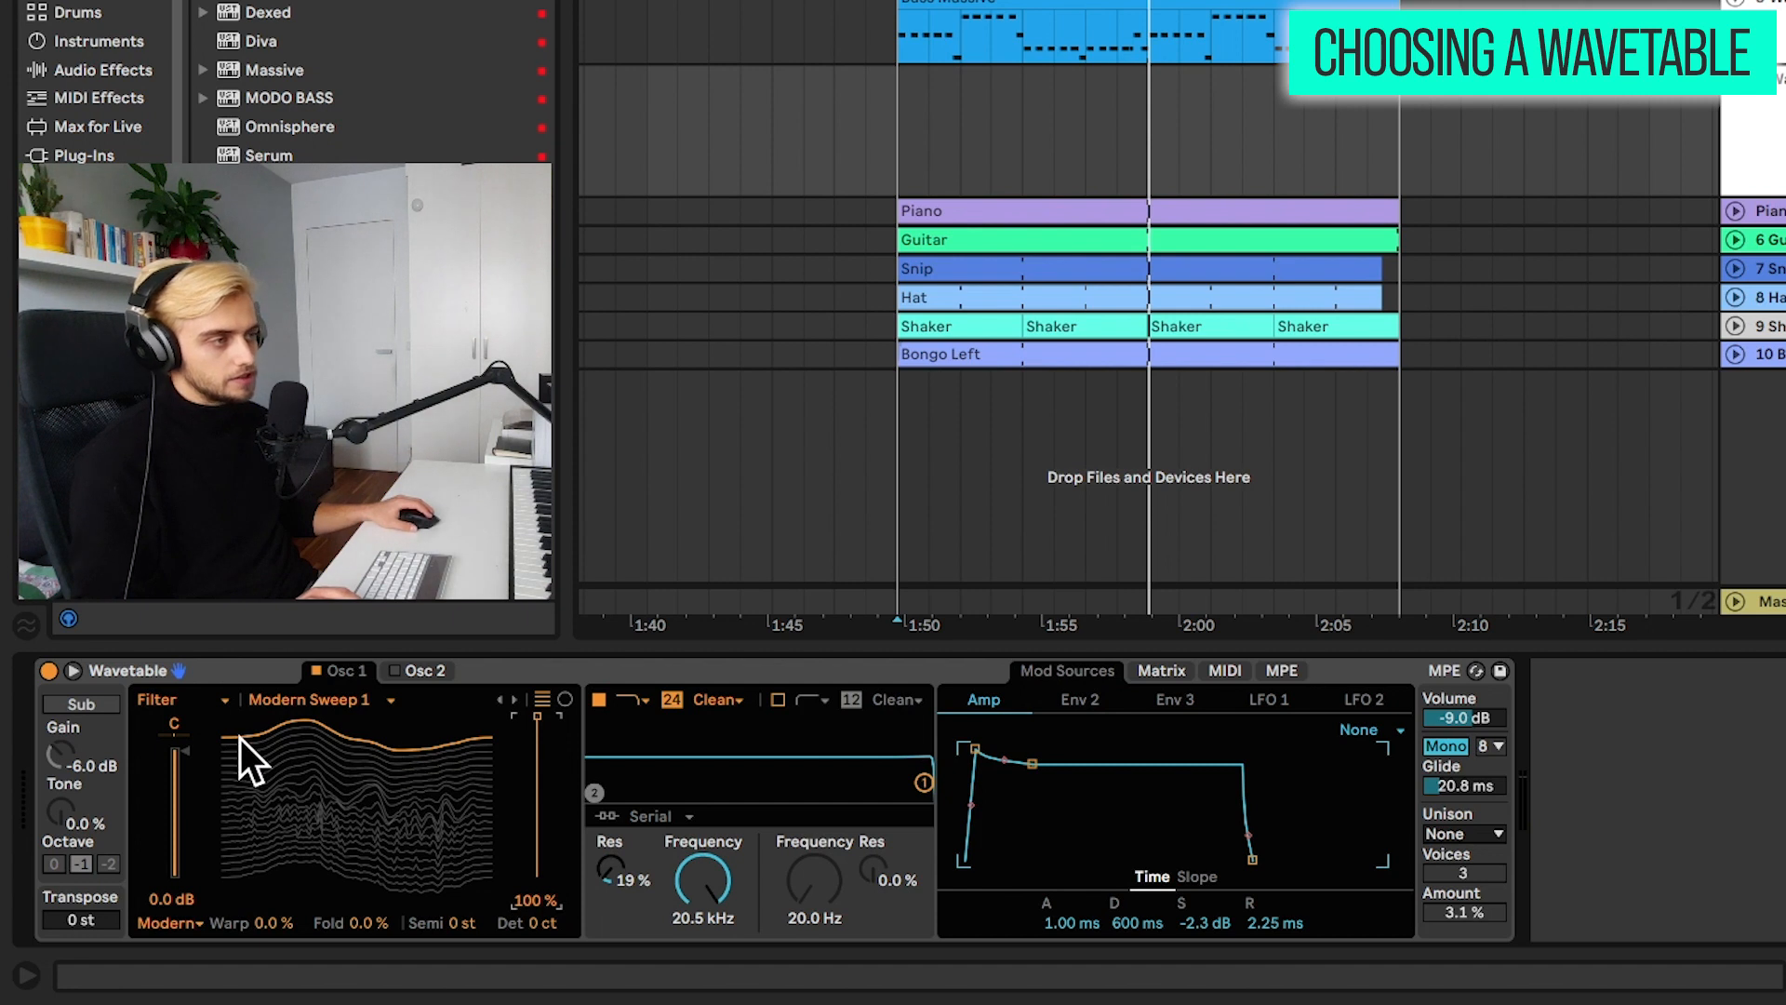
mouse_move(537, 730)
mouse_down()
mouse_move(537, 785)
mouse_move(538, 721)
mouse_up()
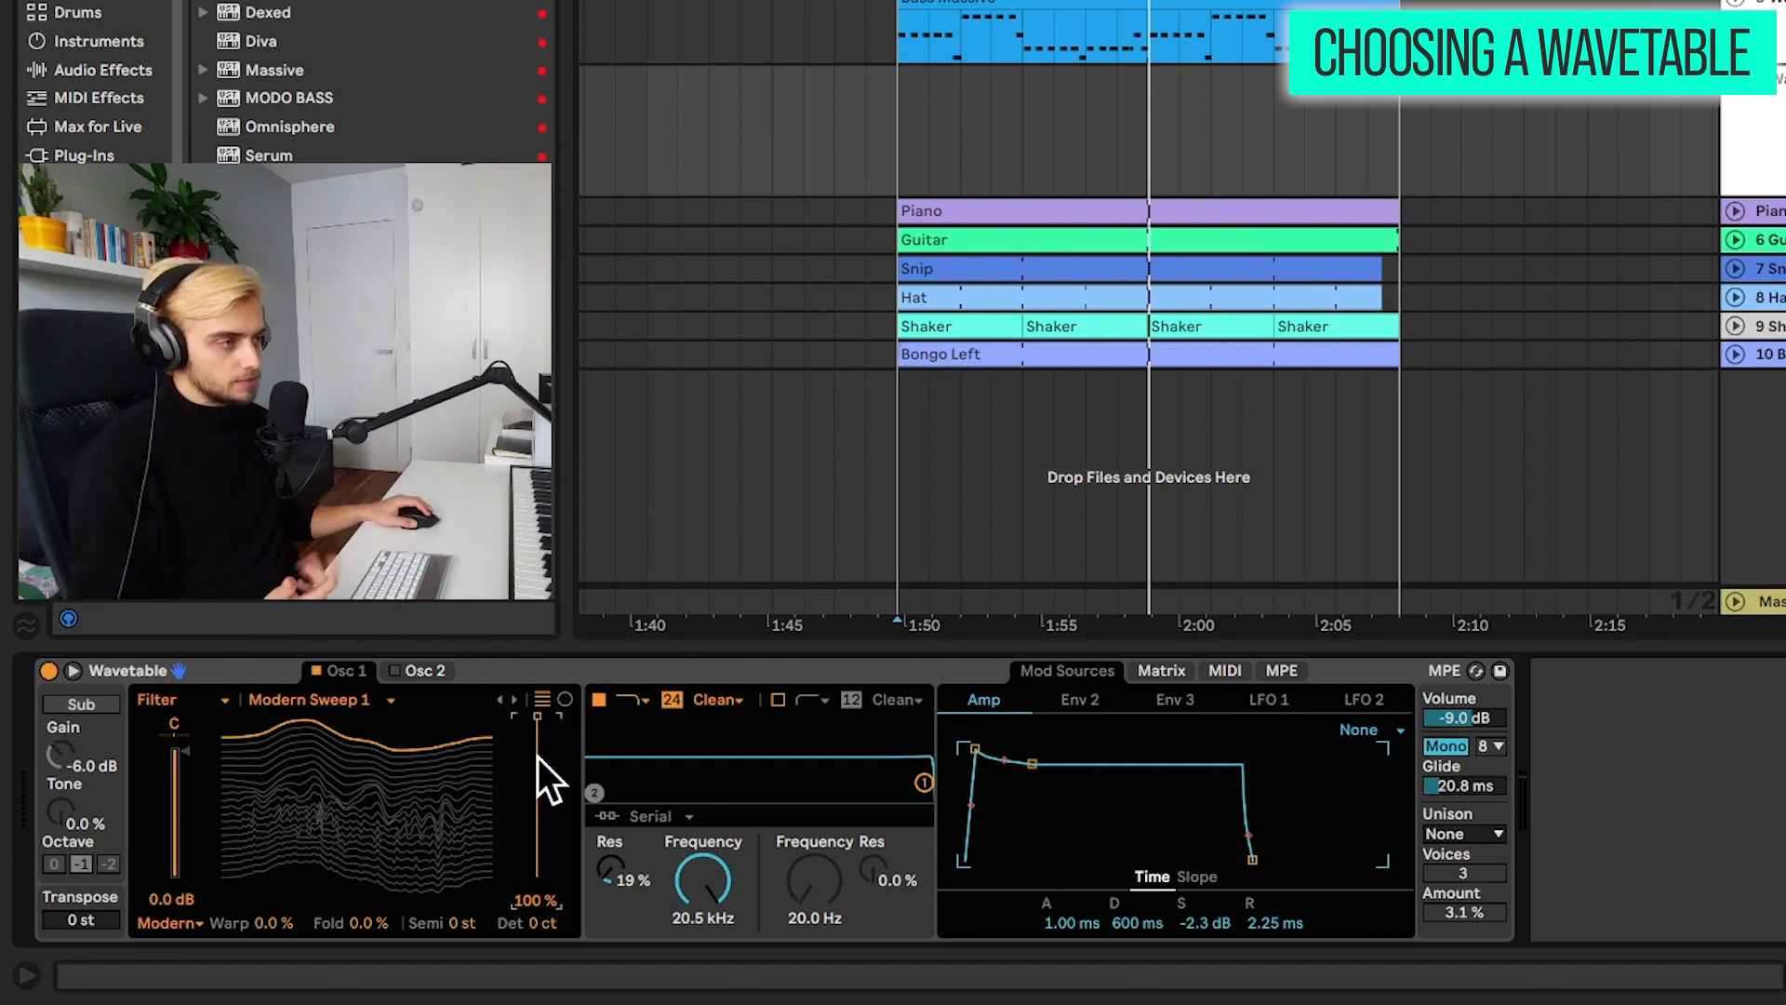
drag(536, 779, 460, 744)
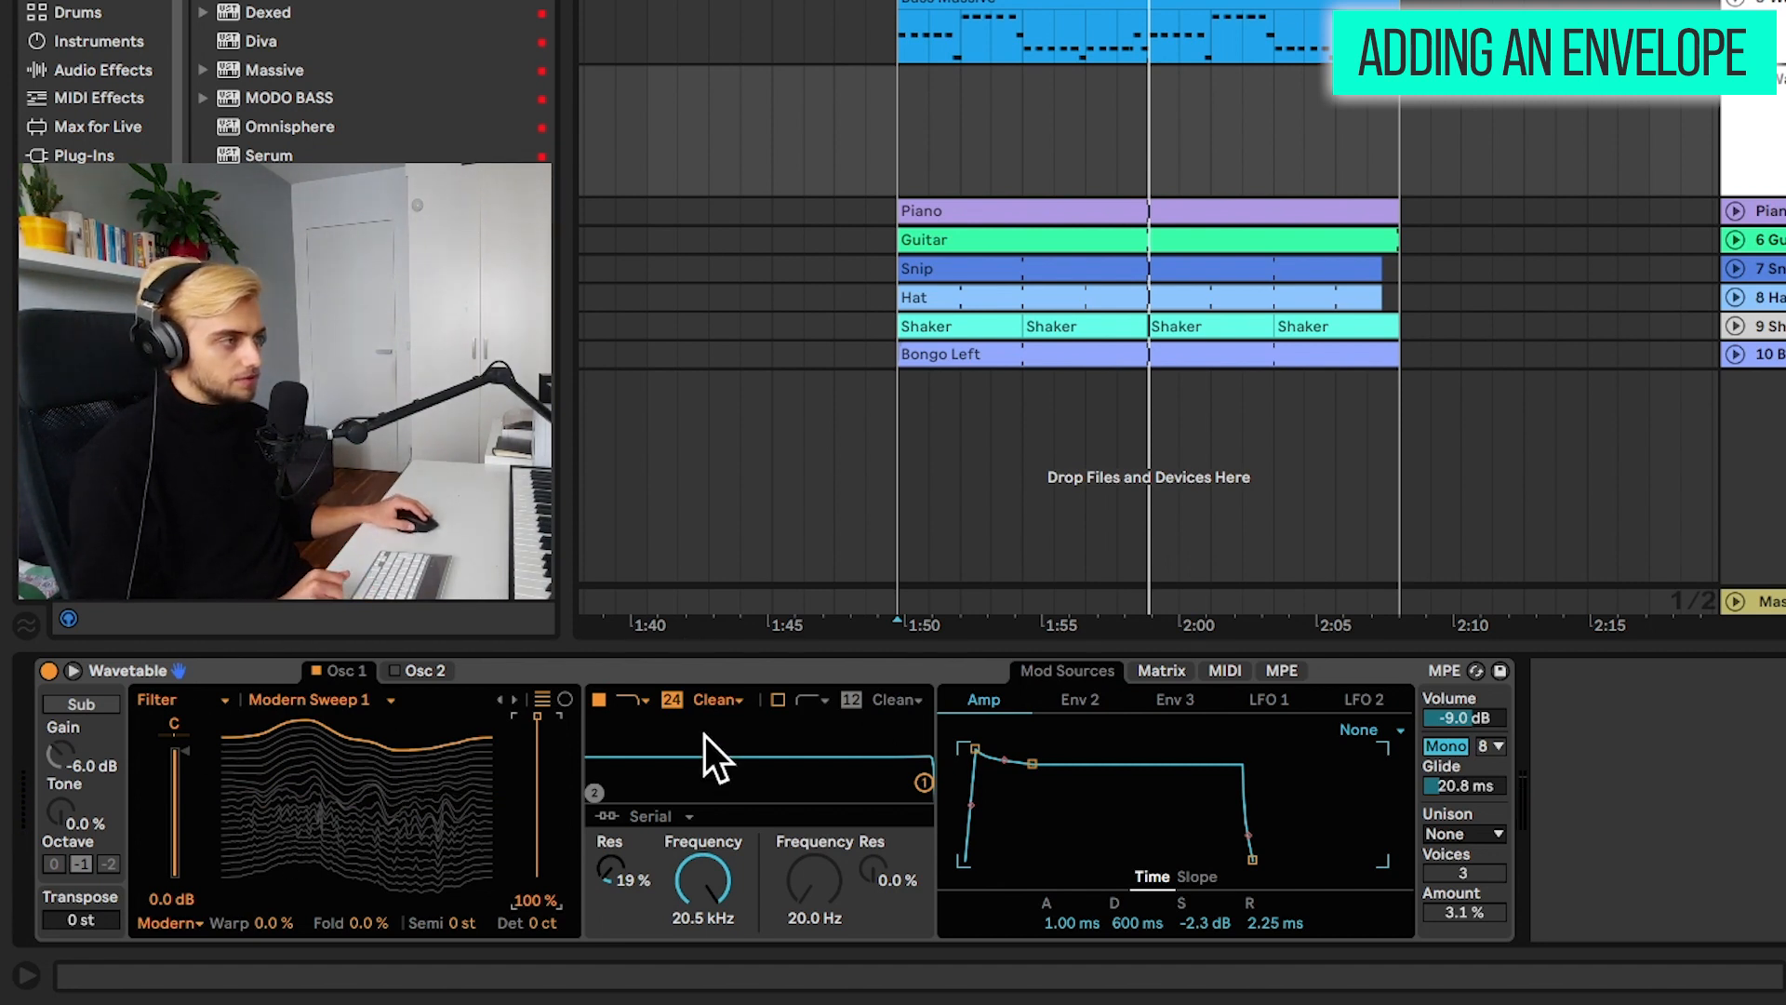
- Set Env 2's sustain to 0% and modulate oscillator 1's wavetable position with Env 2 by an amount of -48
click(1072, 697)
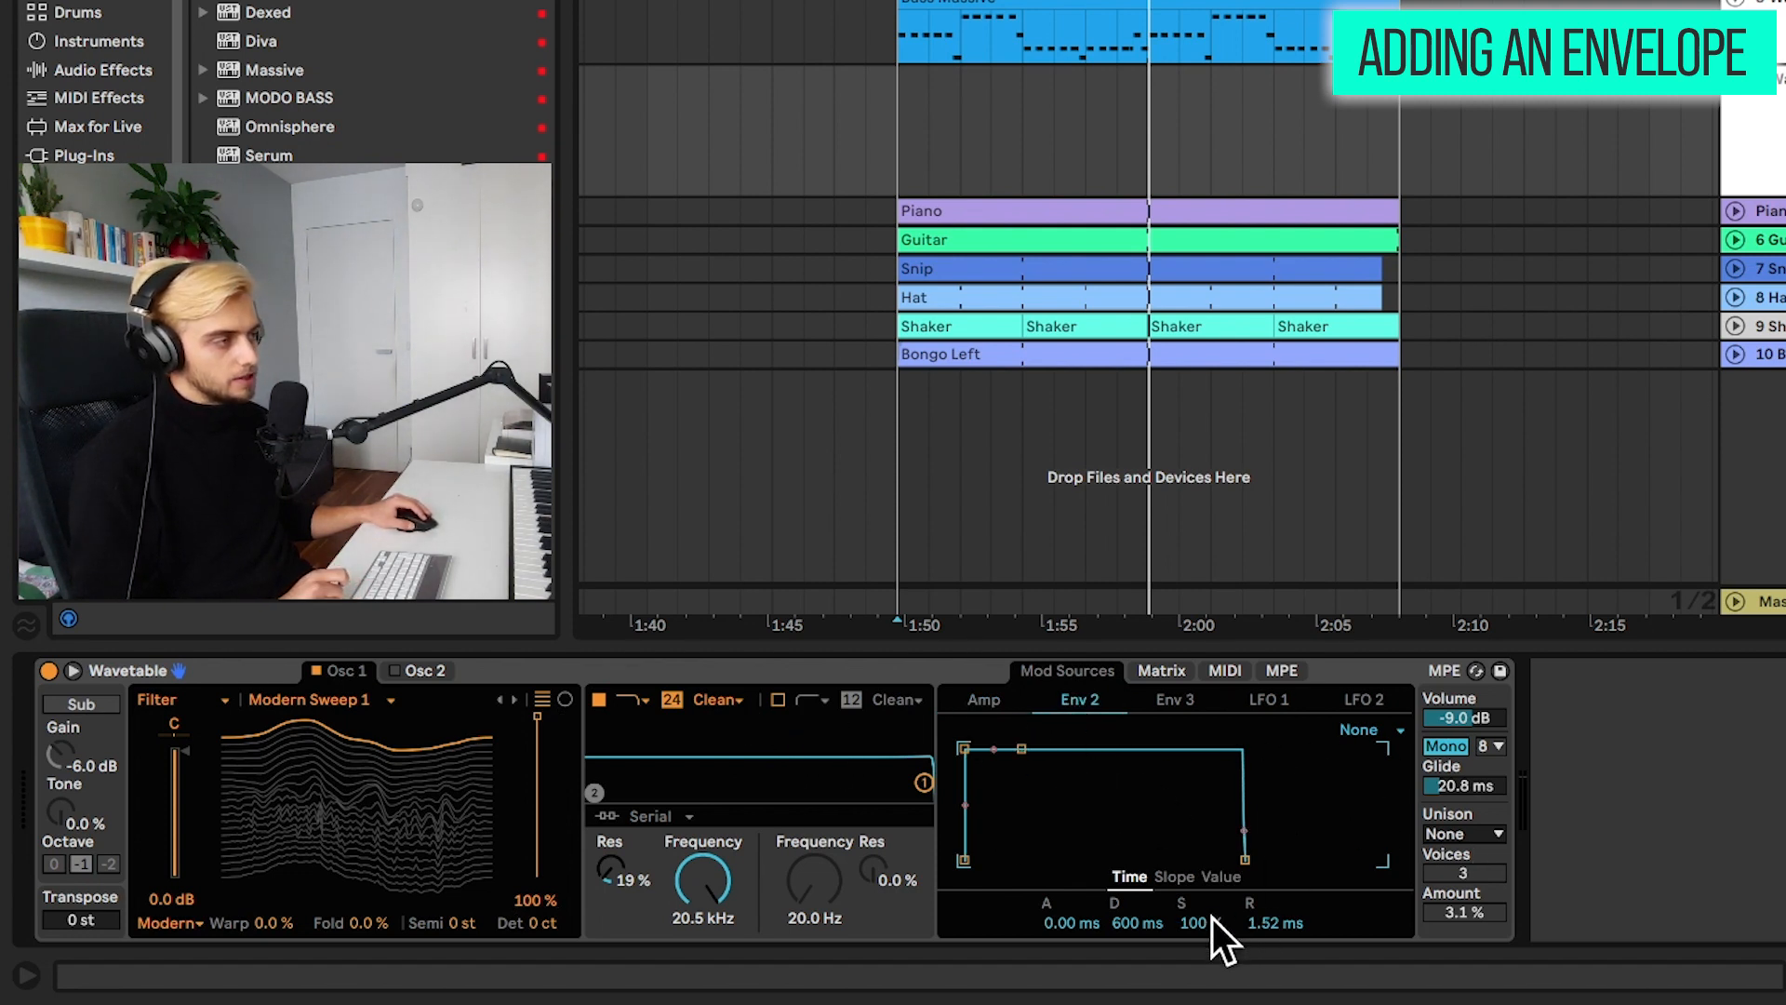
drag(1213, 917, 1212, 999)
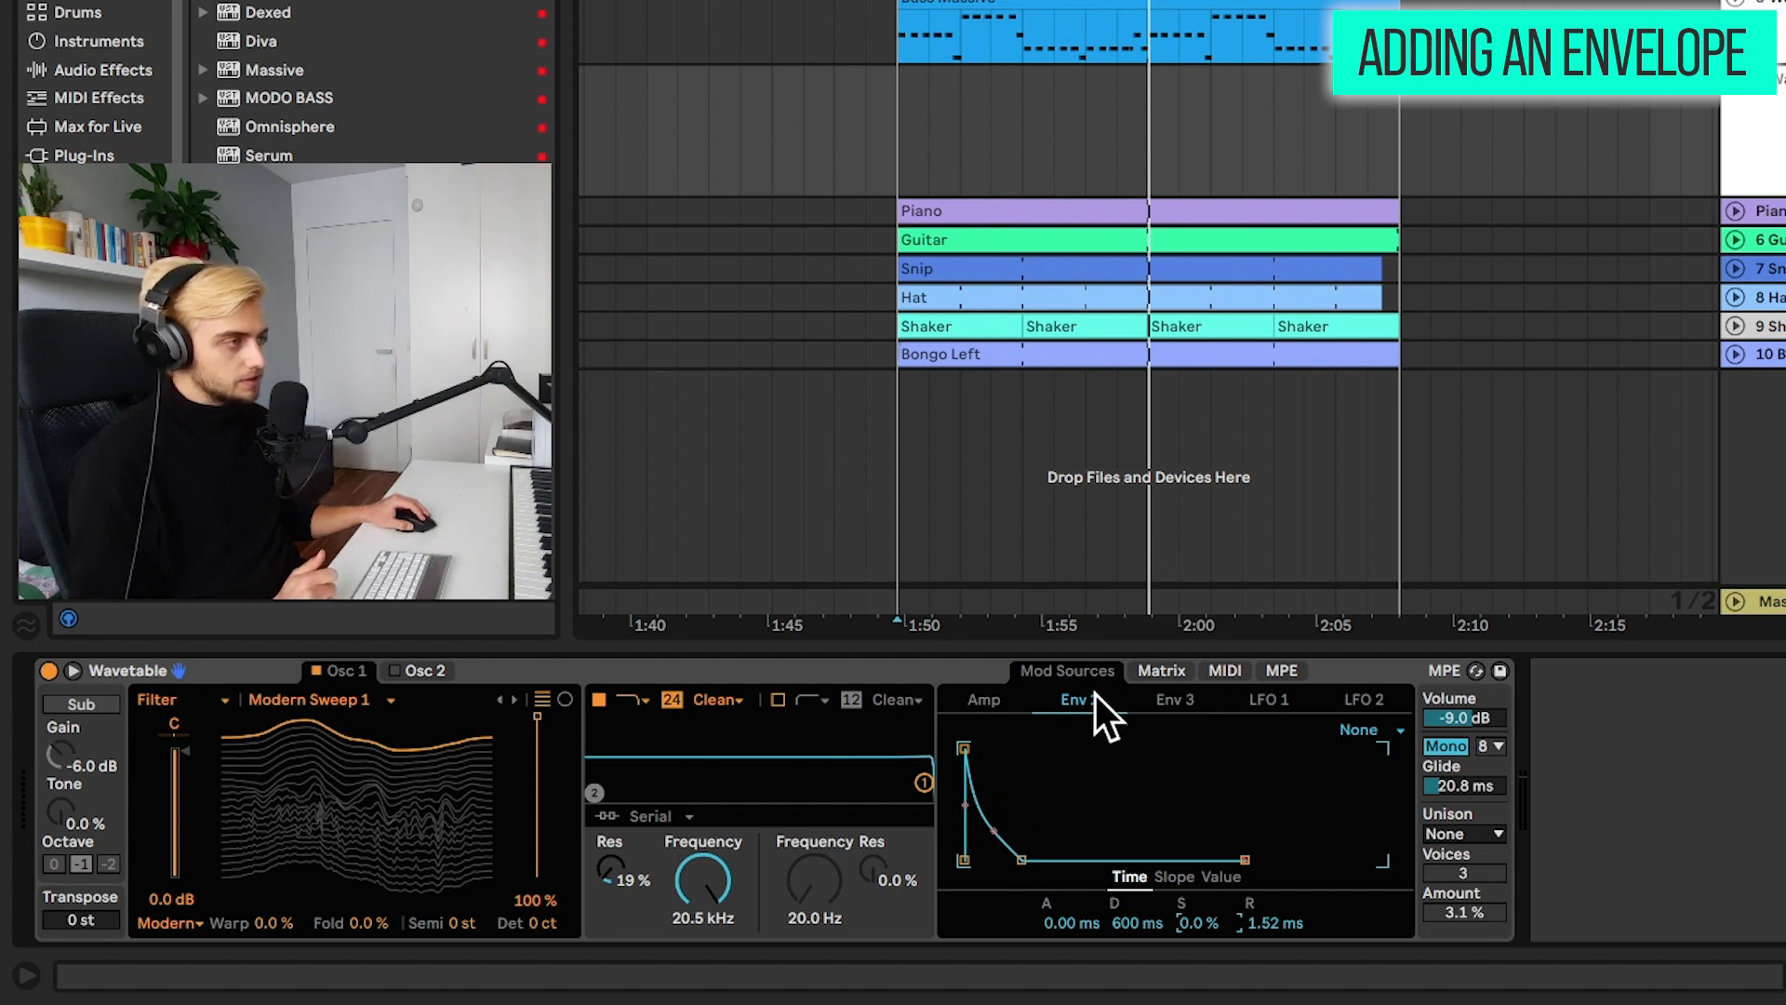
click(1156, 676)
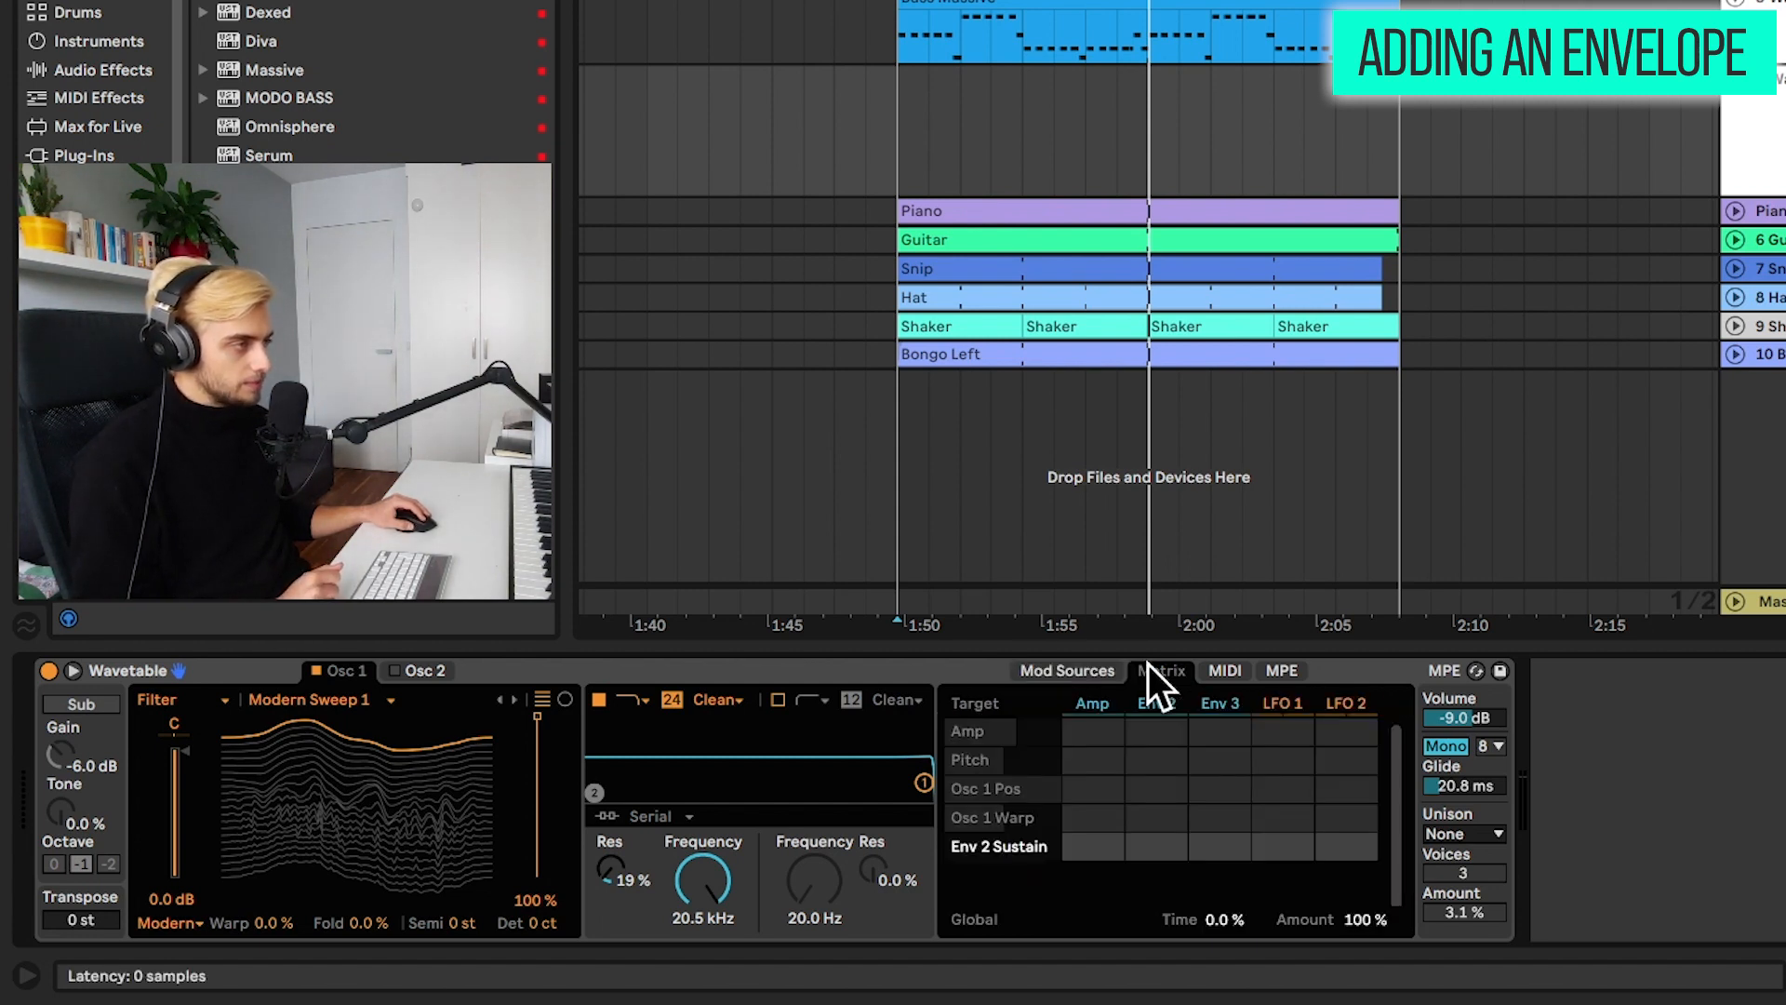
click(537, 735)
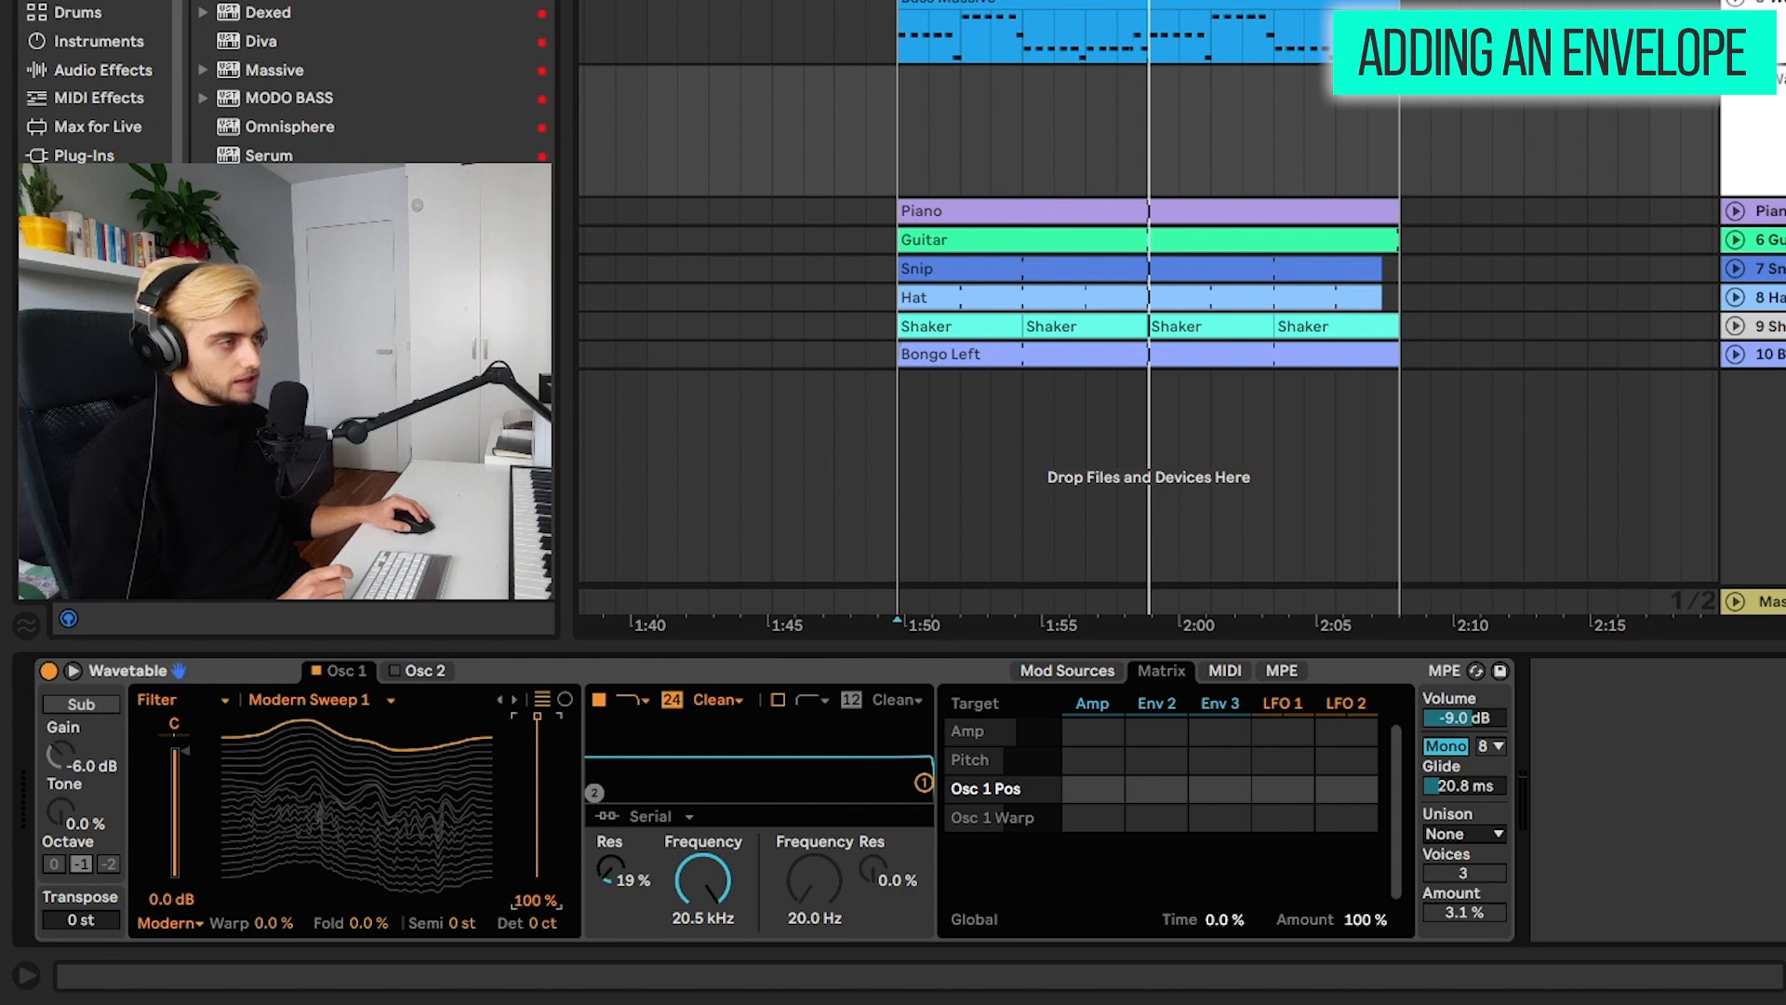
drag(537, 716, 536, 717)
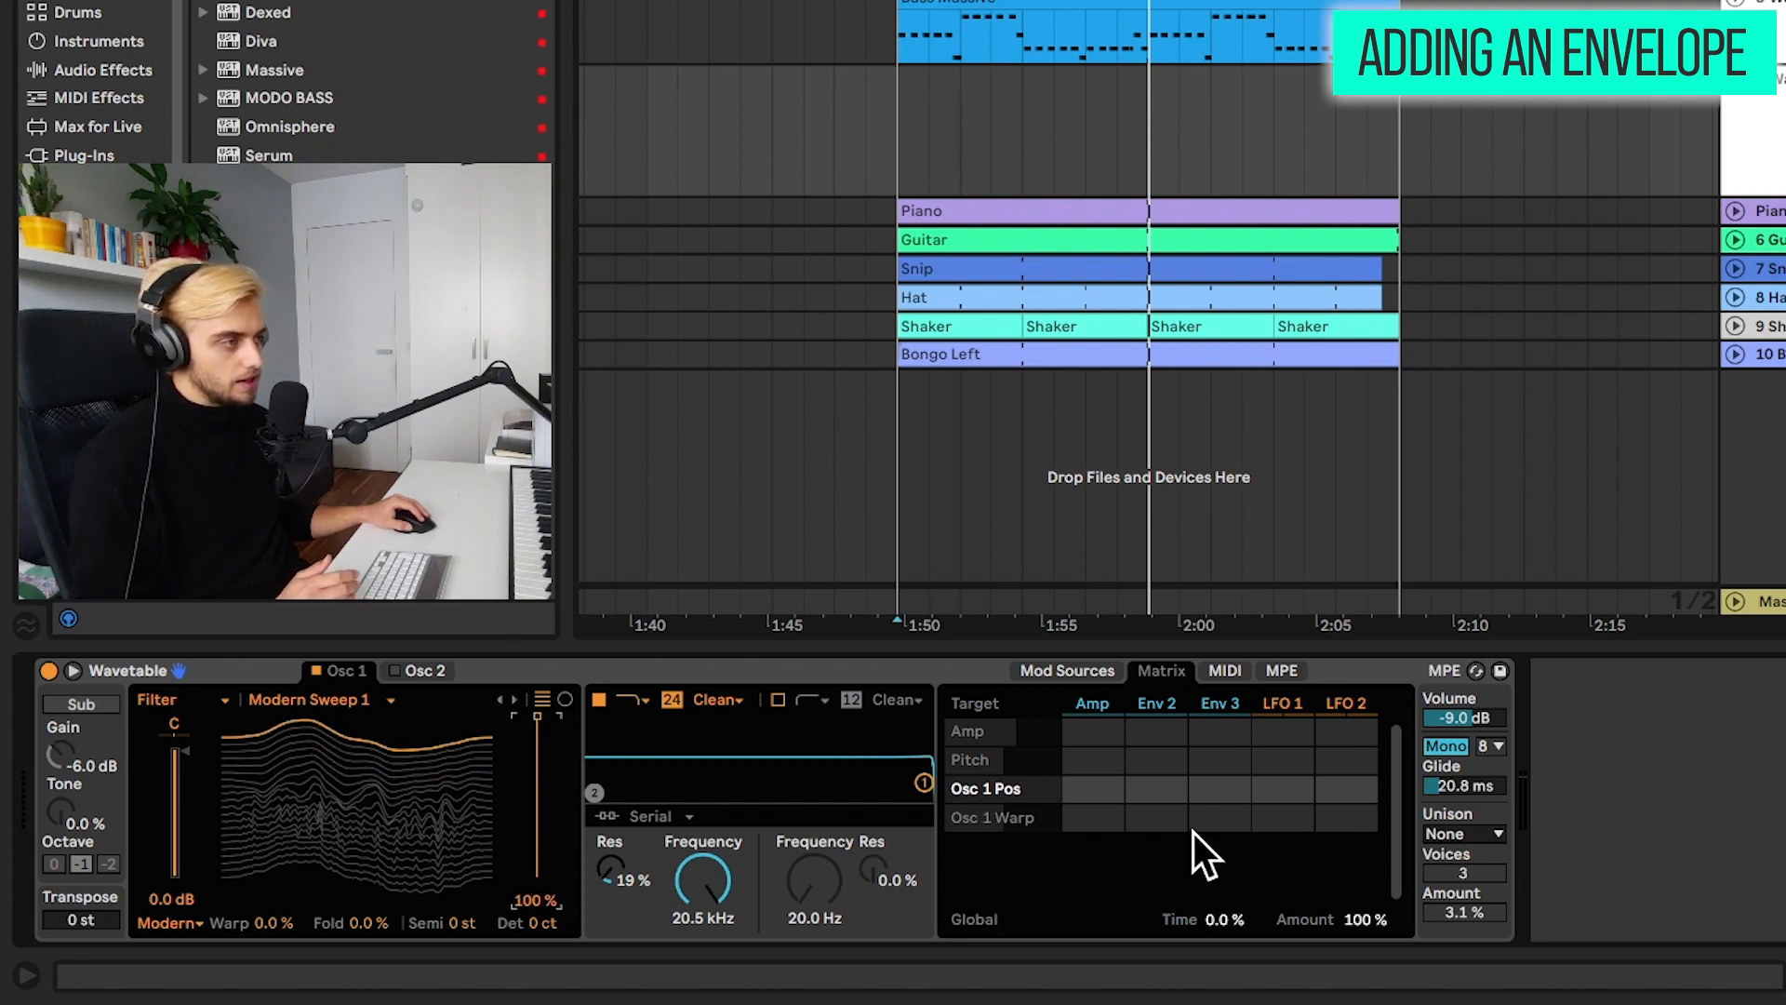
click(1155, 704)
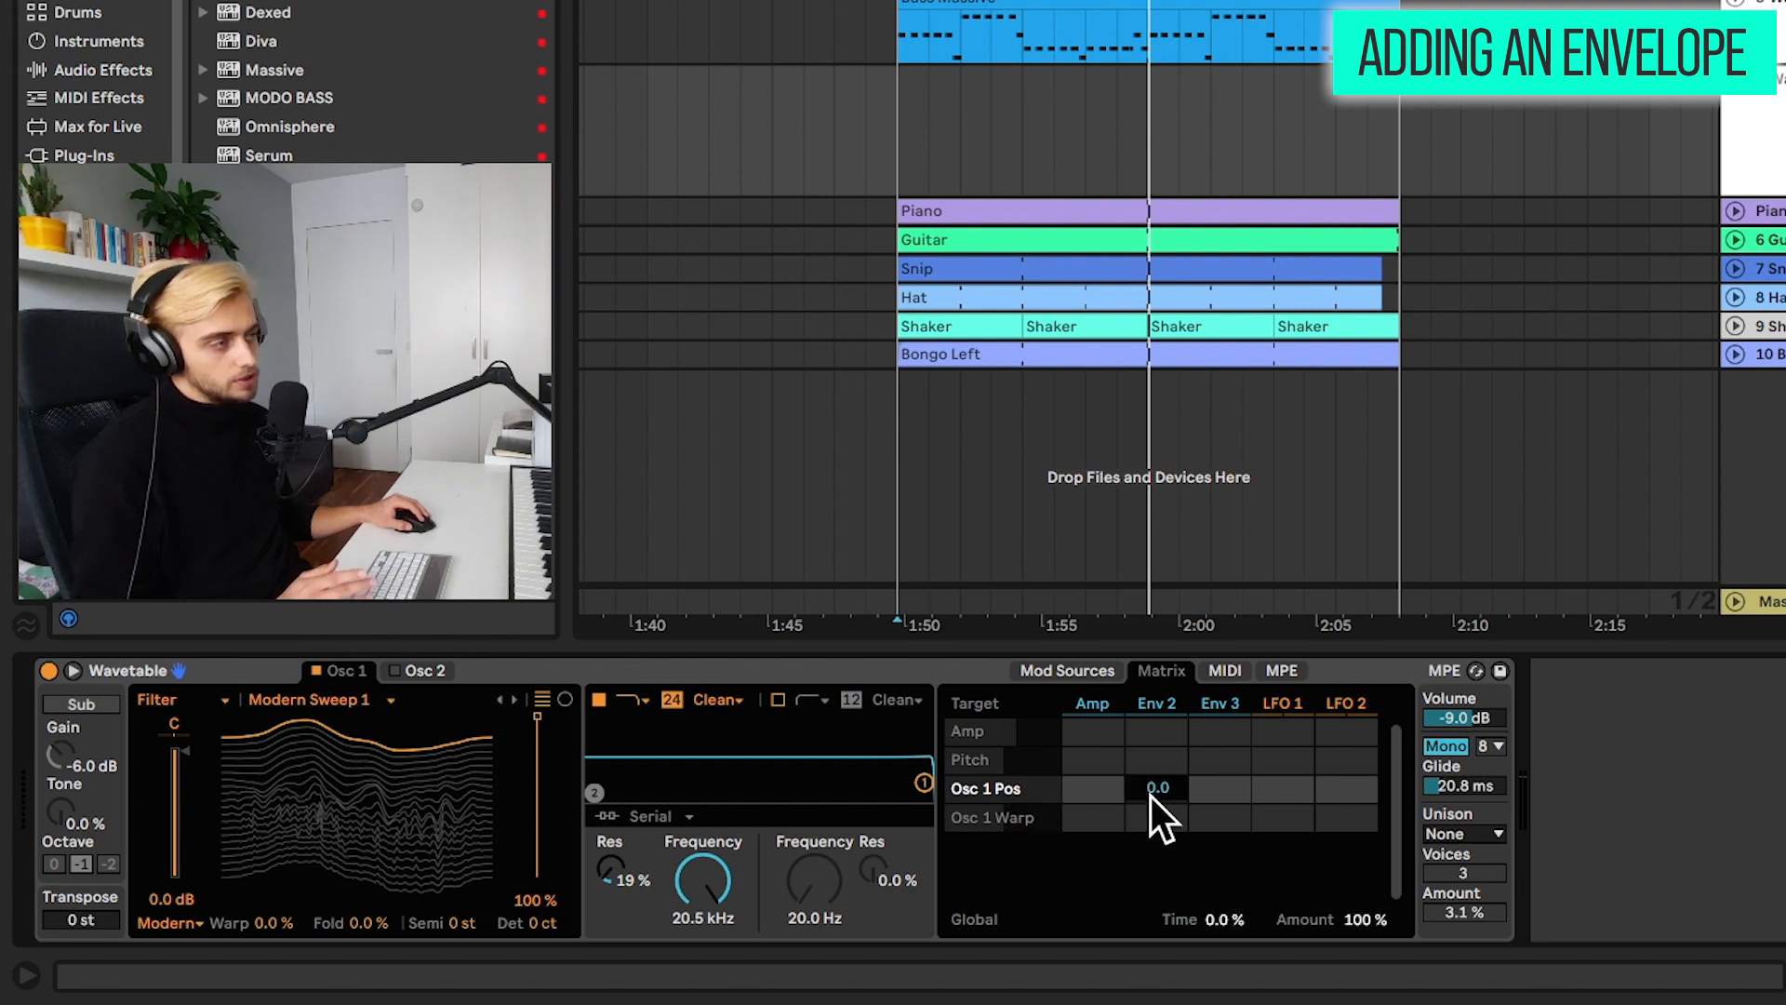
drag(1153, 791, 1153, 837)
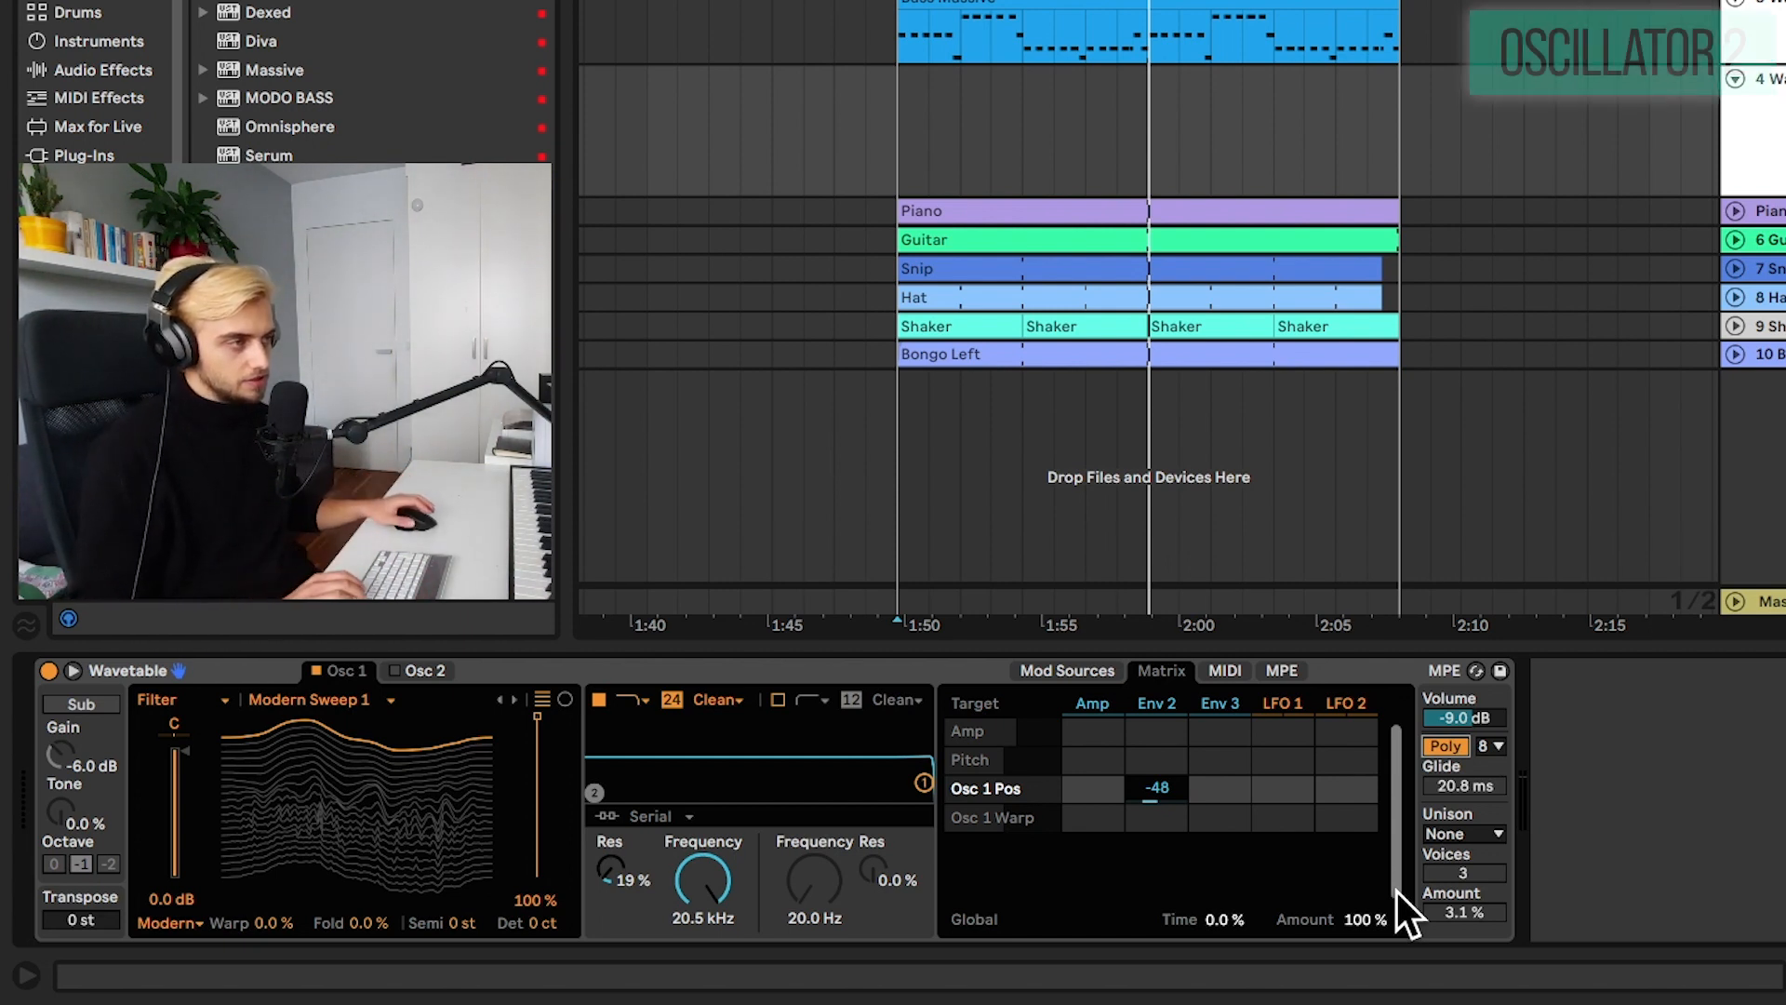
- Enable oscillator 2 and choose the Real Voice wavetable from the Formant category
click(405, 671)
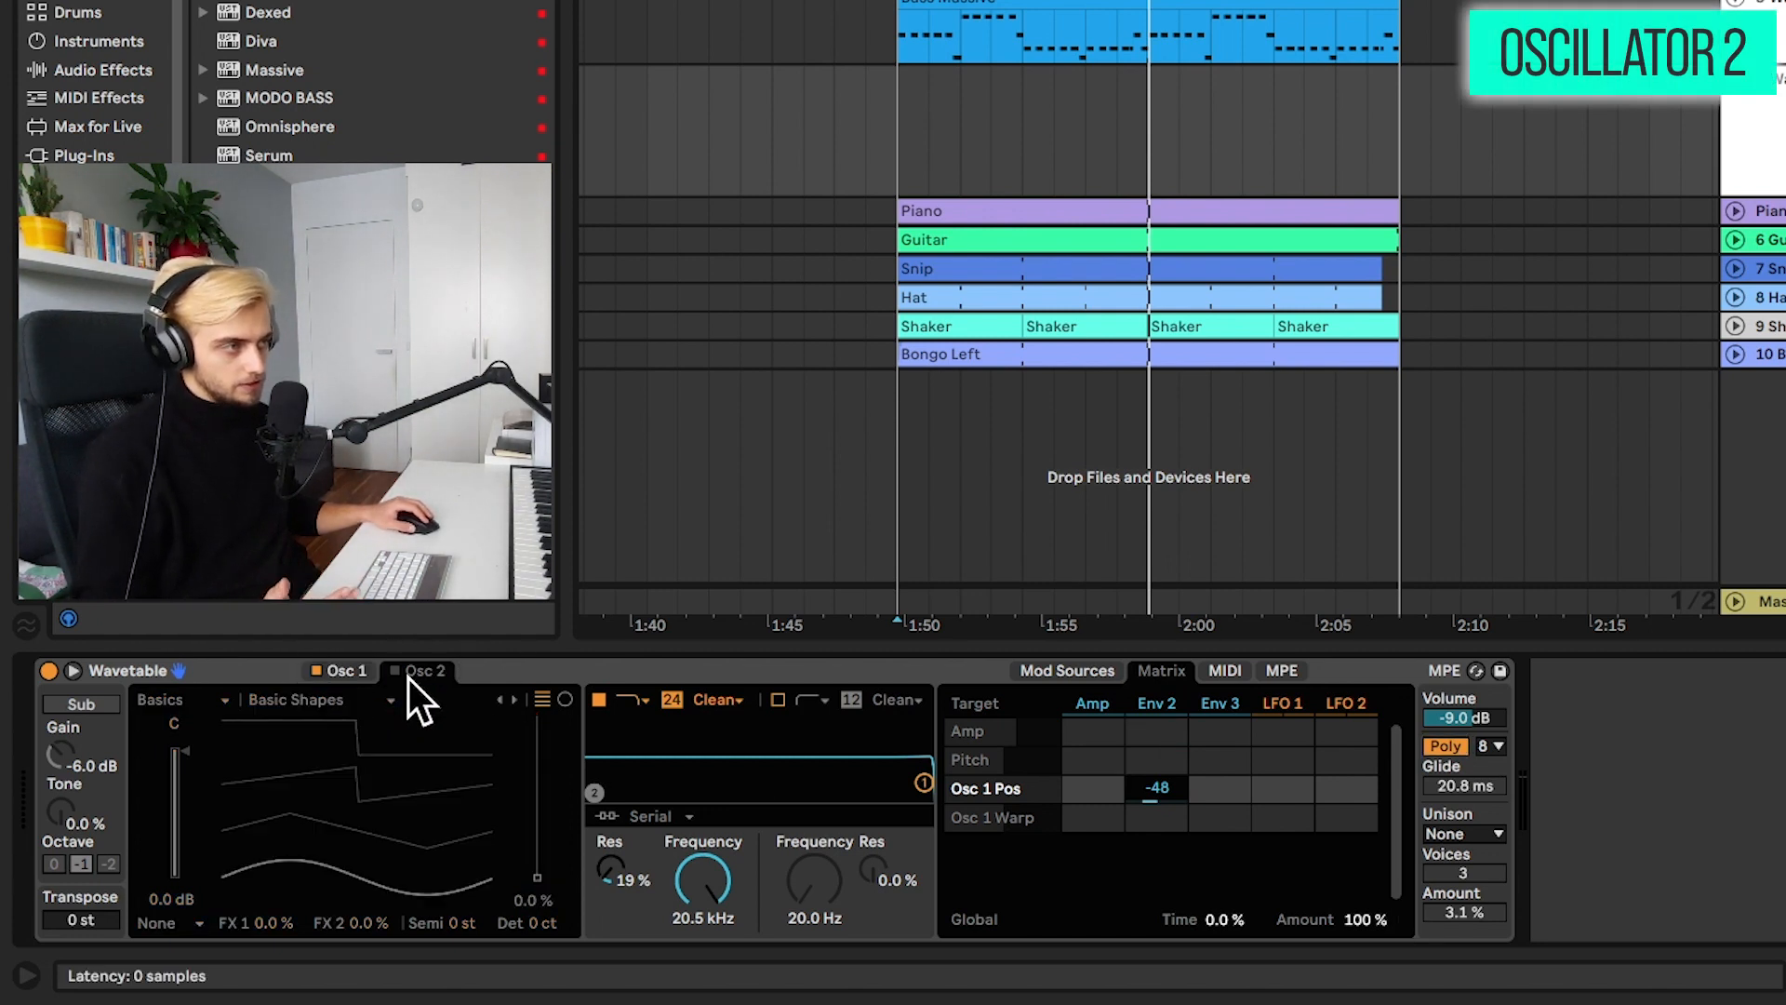
click(181, 699)
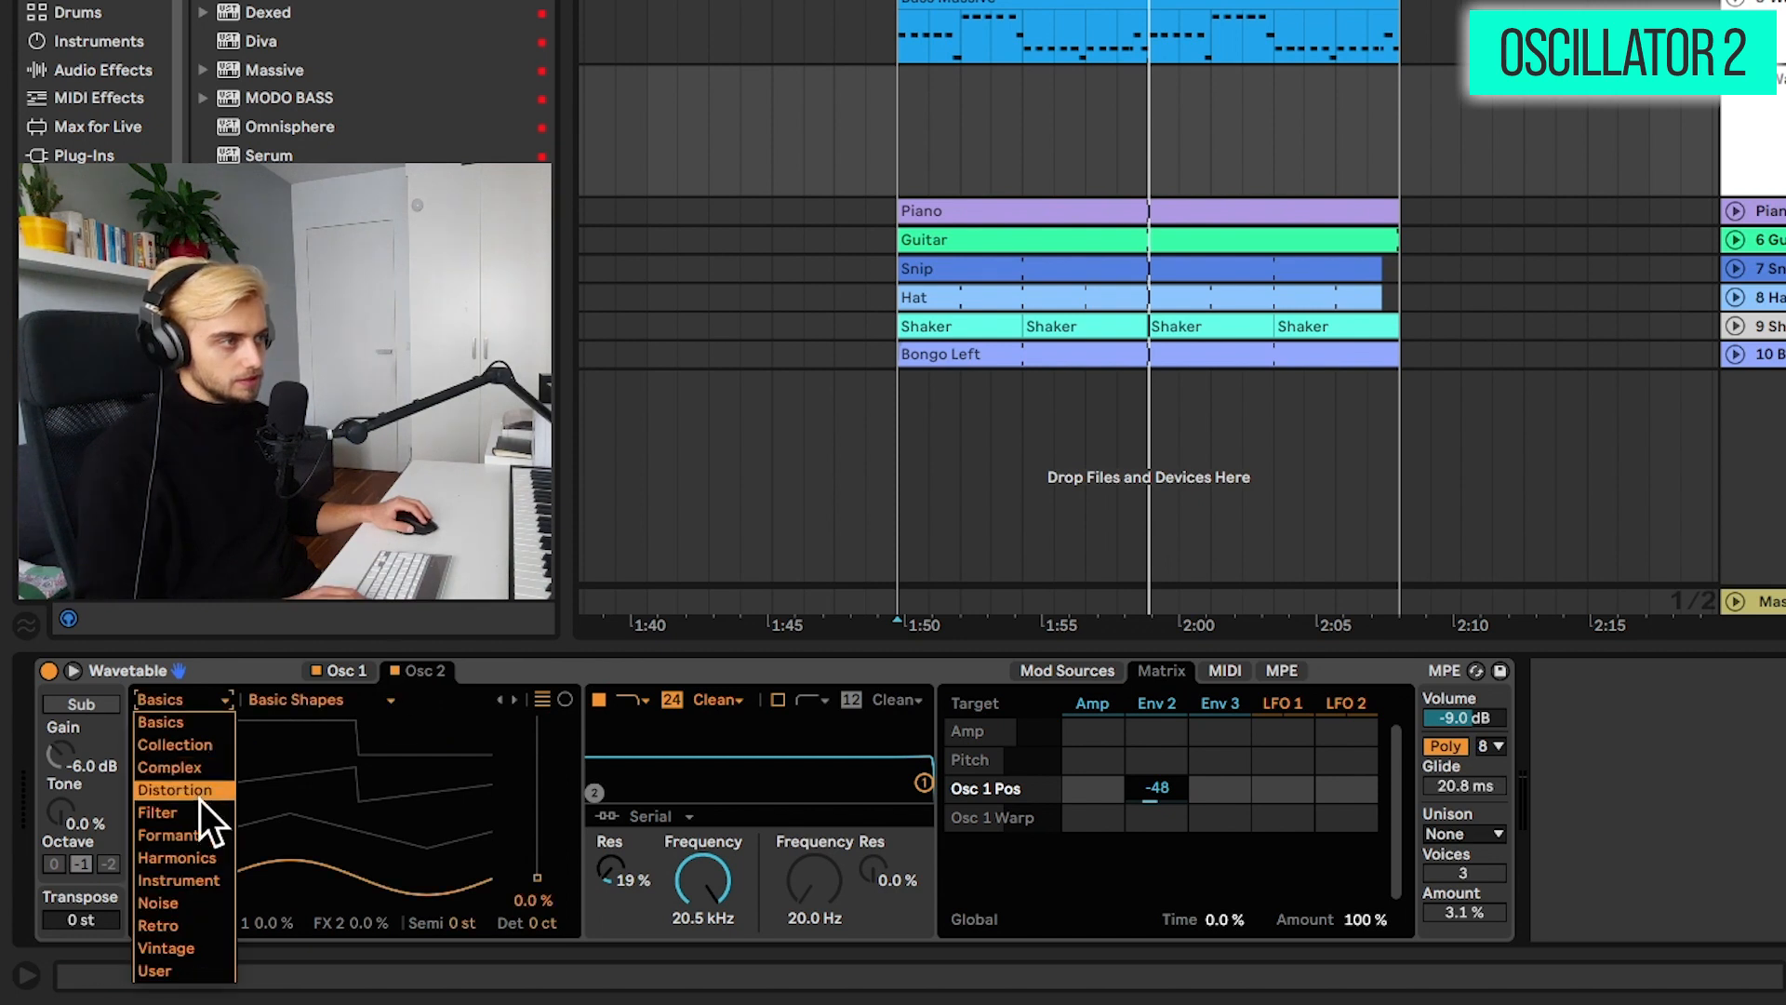
click(193, 837)
click(279, 703)
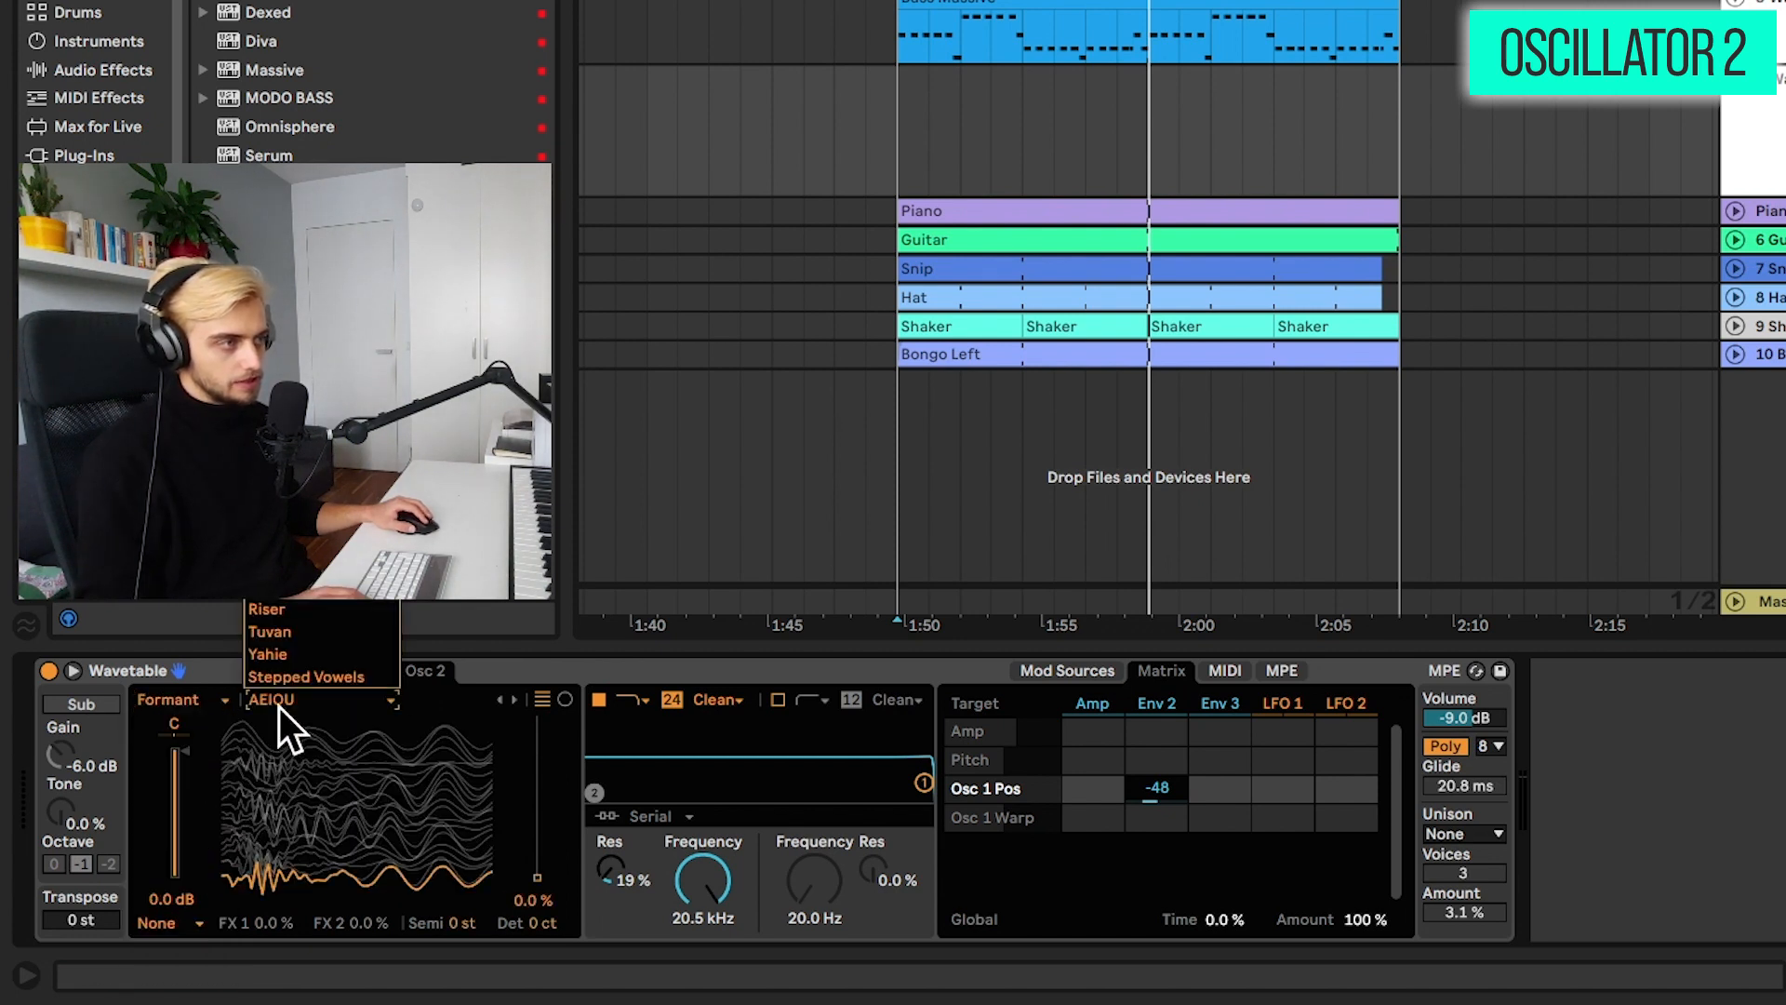
click(280, 586)
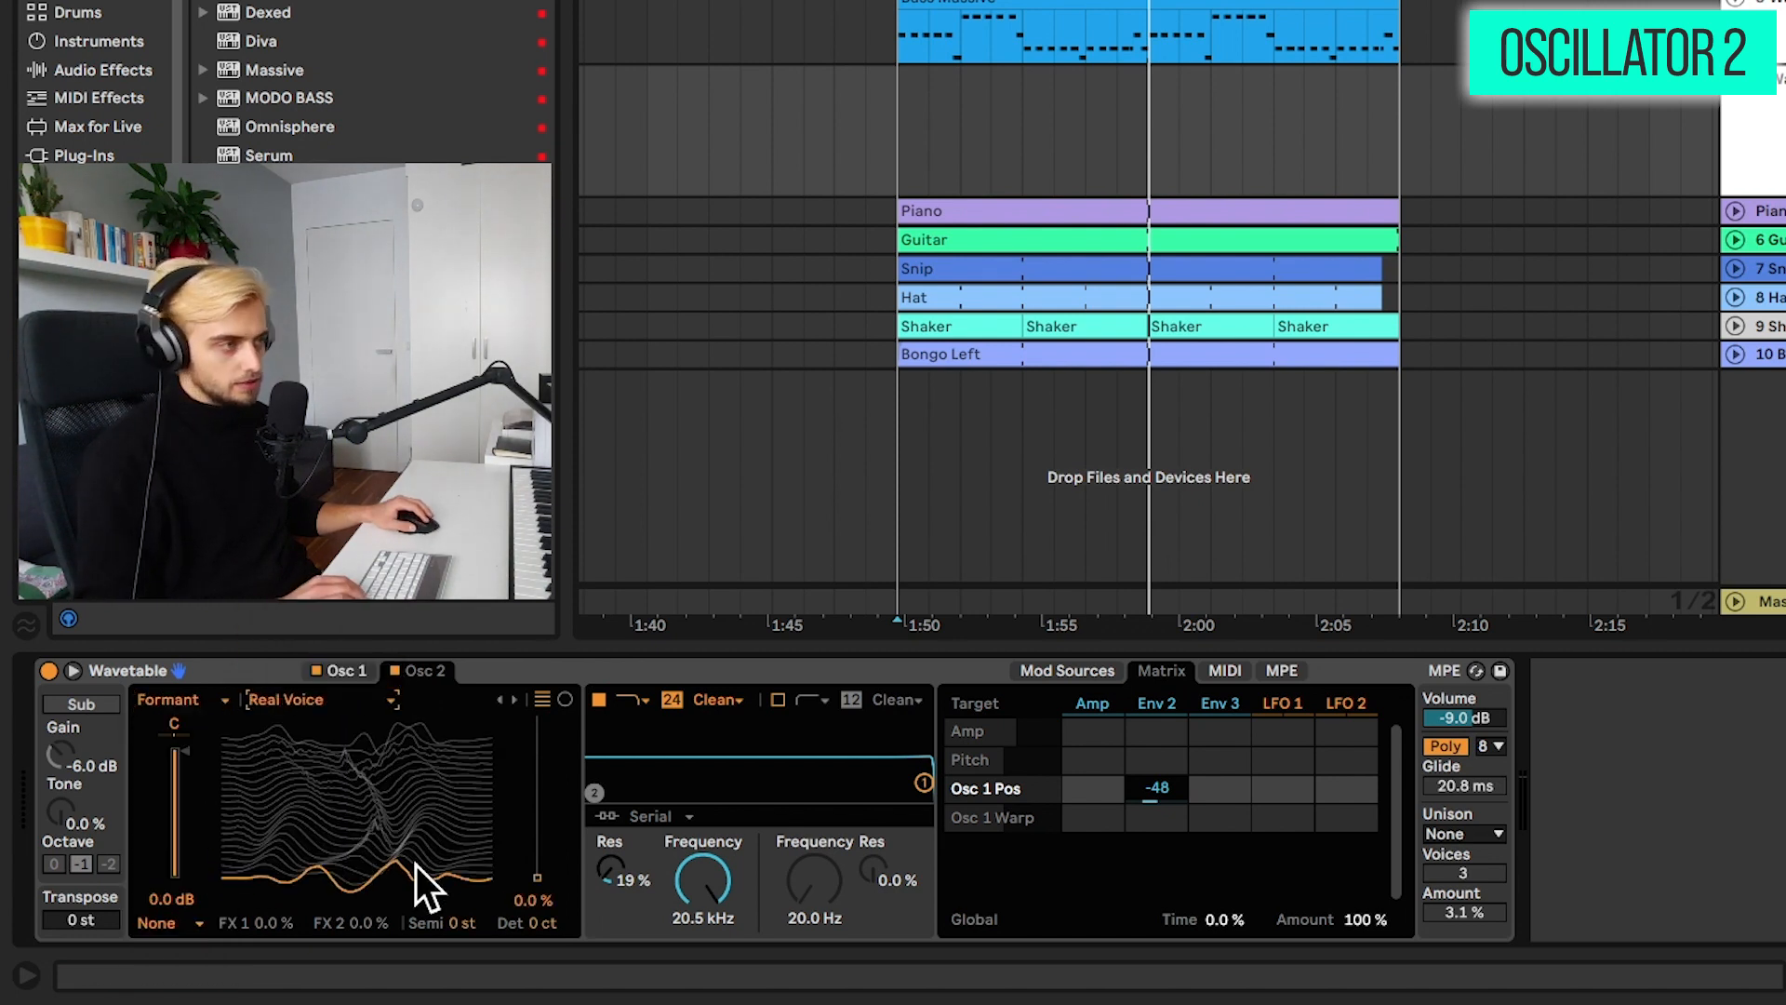
- Turn off oscillator 1 and set oscillator 2's wavetable position to 55%
click(319, 669)
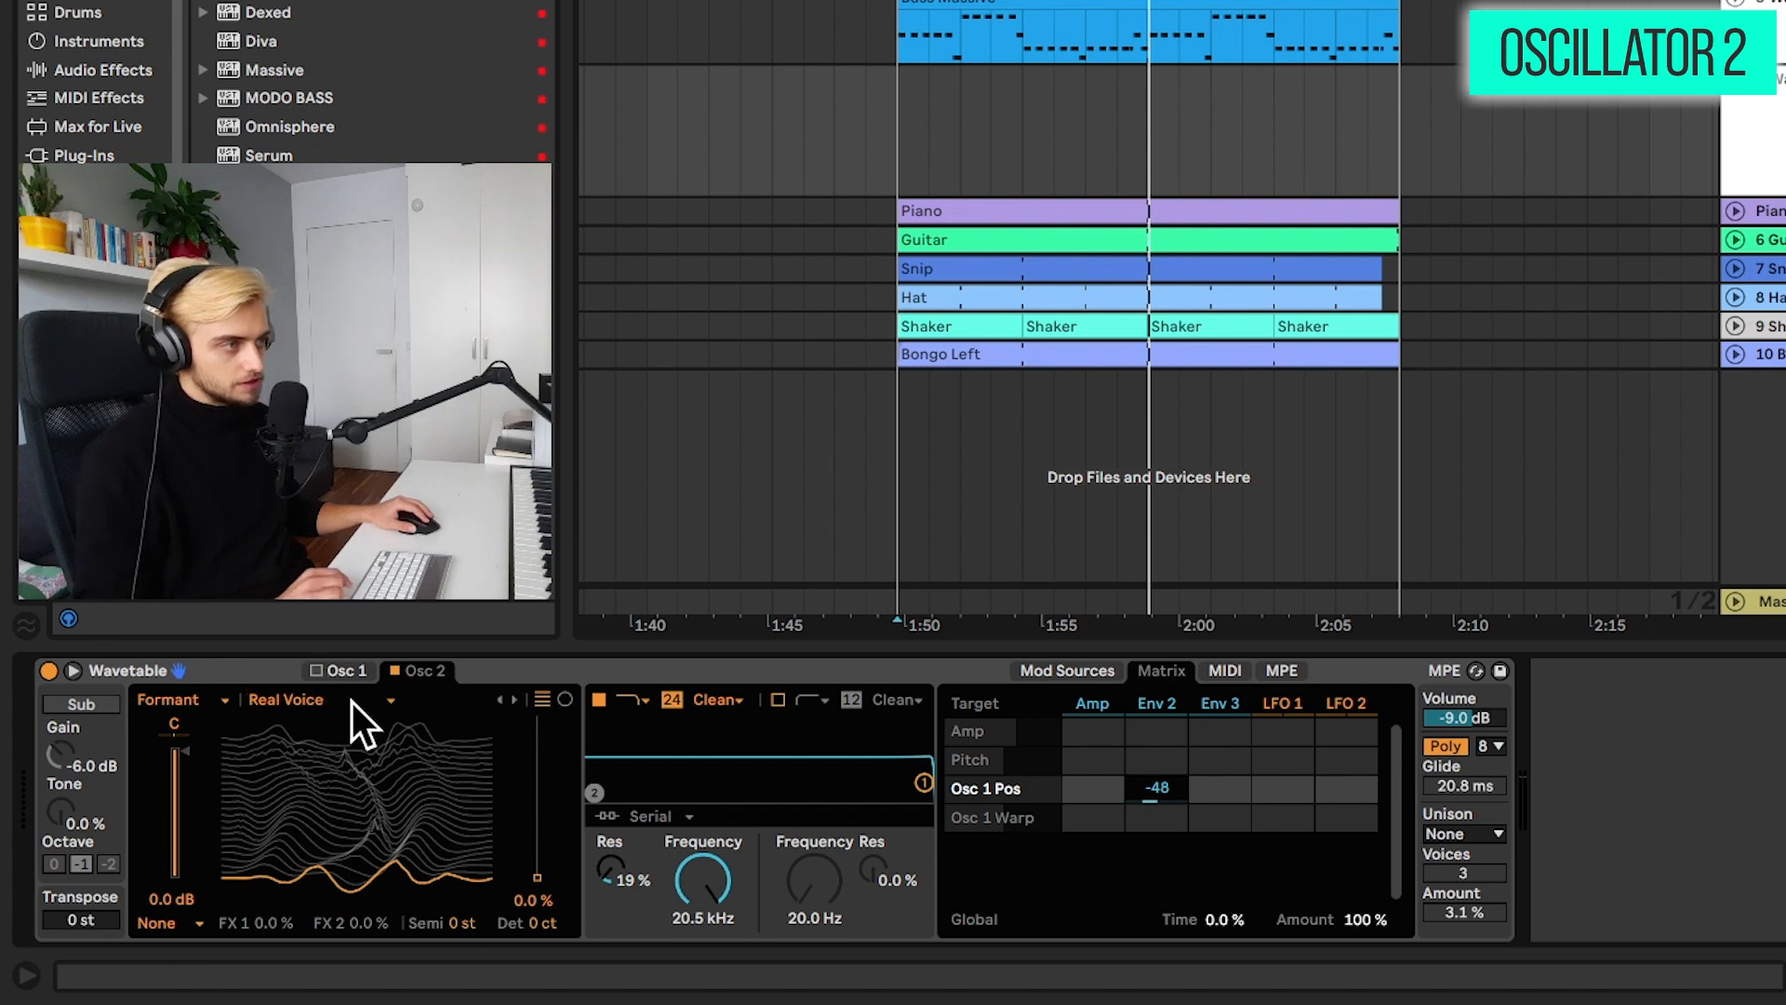
drag(401, 702, 402, 624)
drag(237, 755, 237, 798)
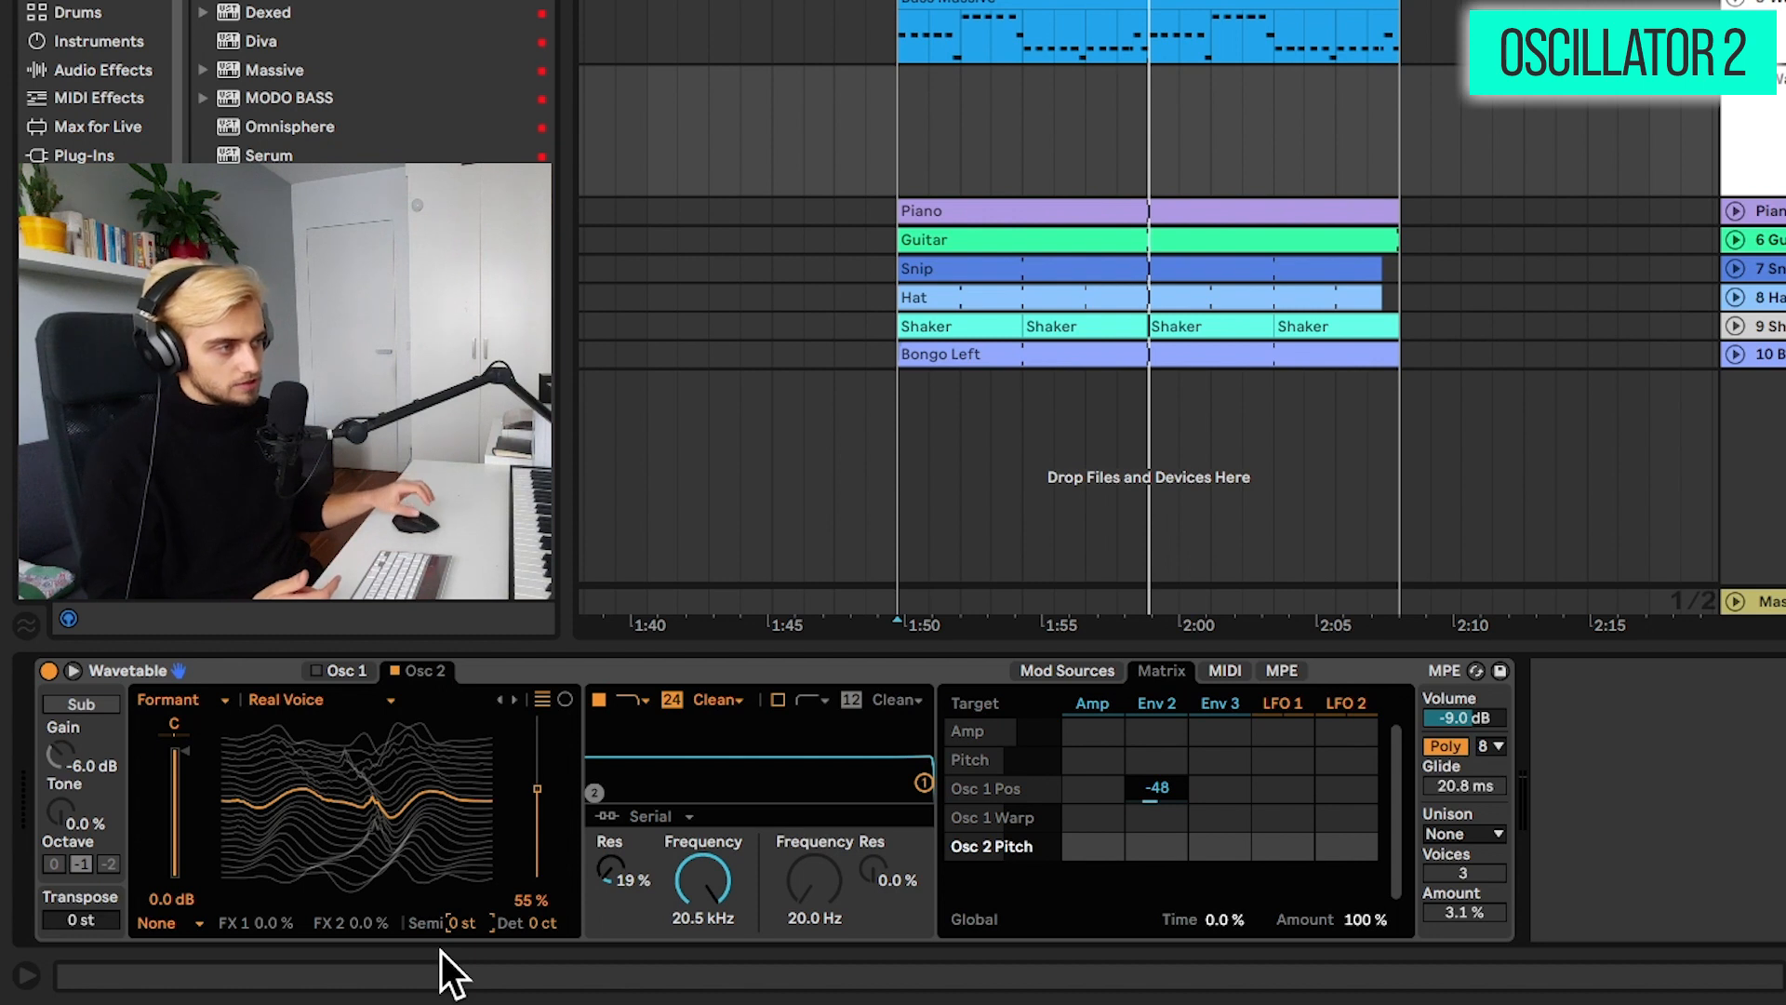
- Tune oscillator 2 up 7 semitones with its gain at -9.4 dB, and turn oscillator 1 back on
text(7)
key(Return)
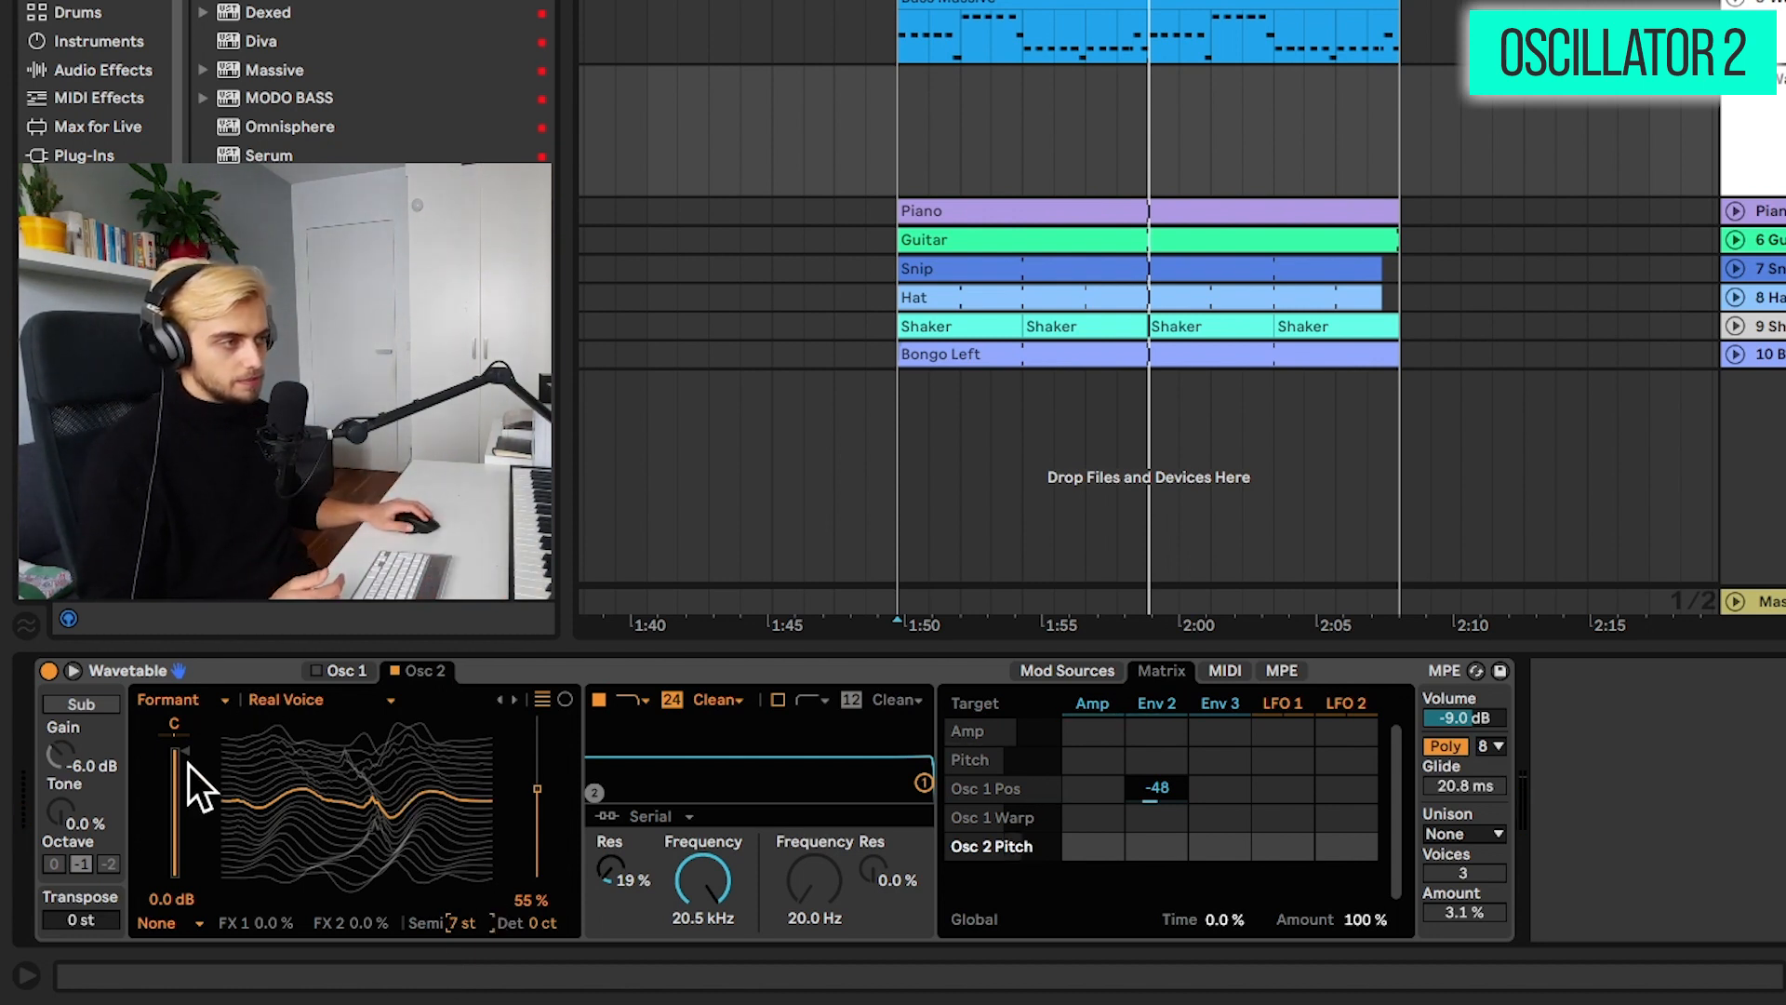
drag(186, 757, 186, 816)
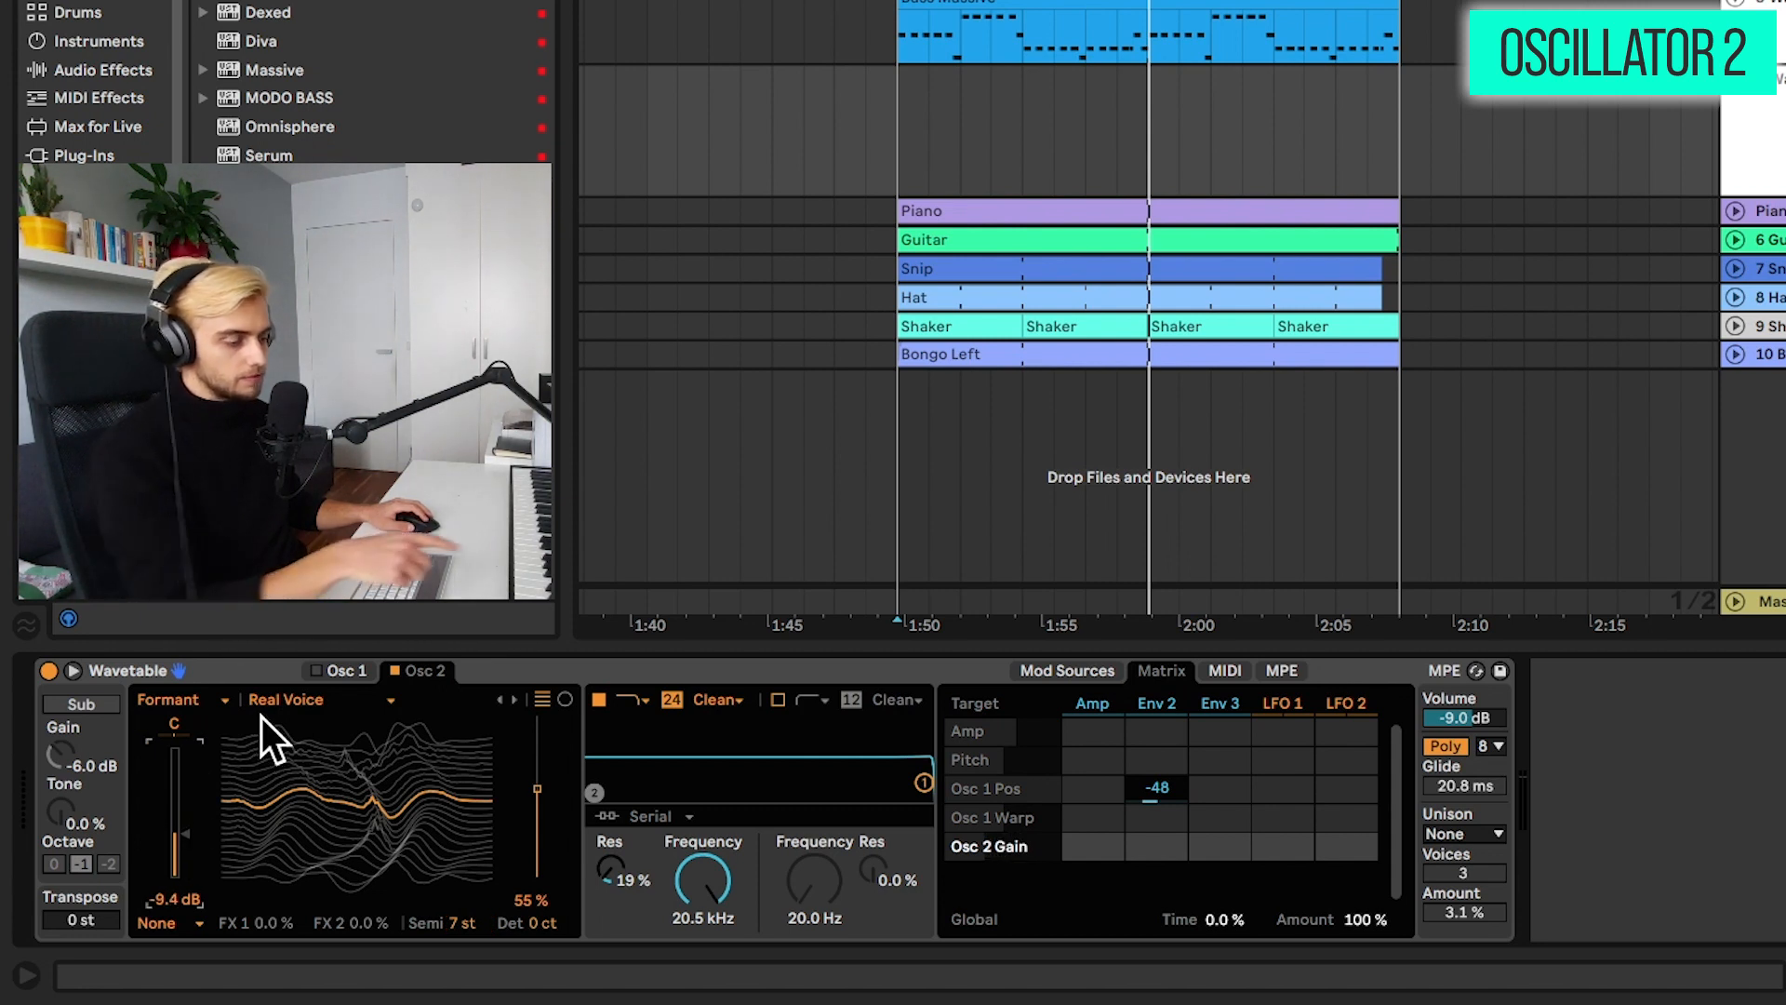
click(316, 671)
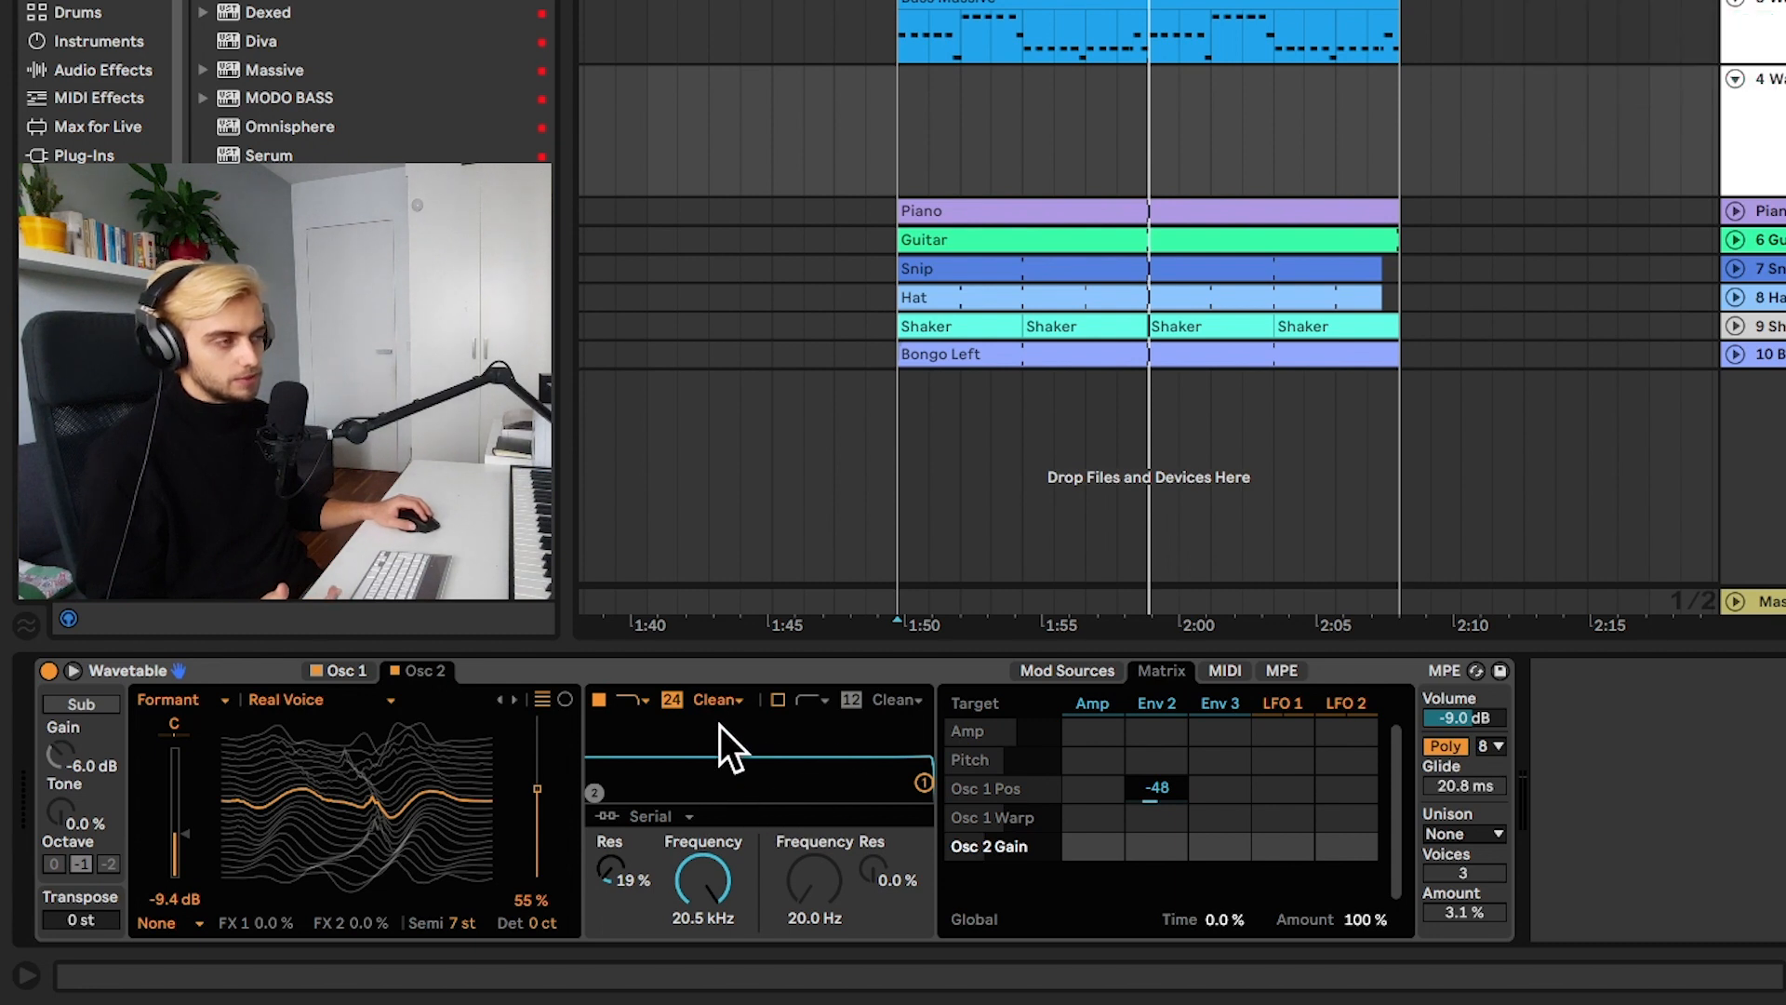
- Enable the sub oscillator, set its tone to 37% with oscillators 1 and 2 muted, and turn both oscillators back on
click(93, 704)
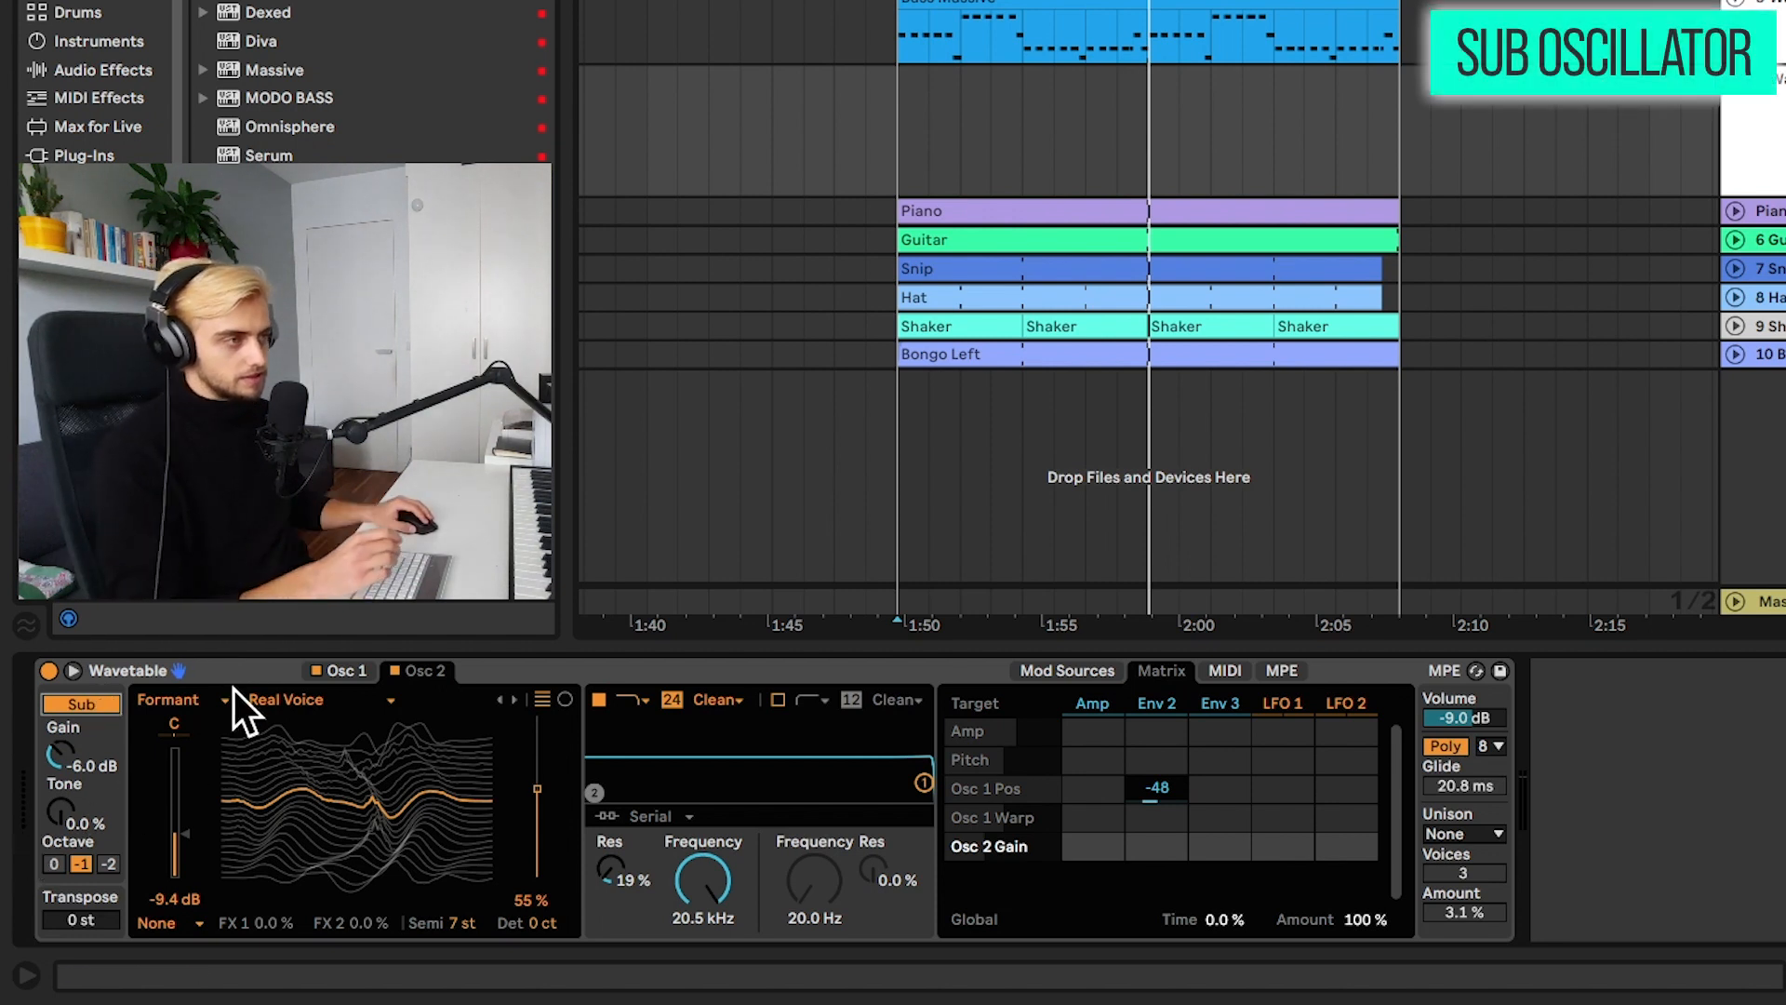
click(317, 669)
click(393, 669)
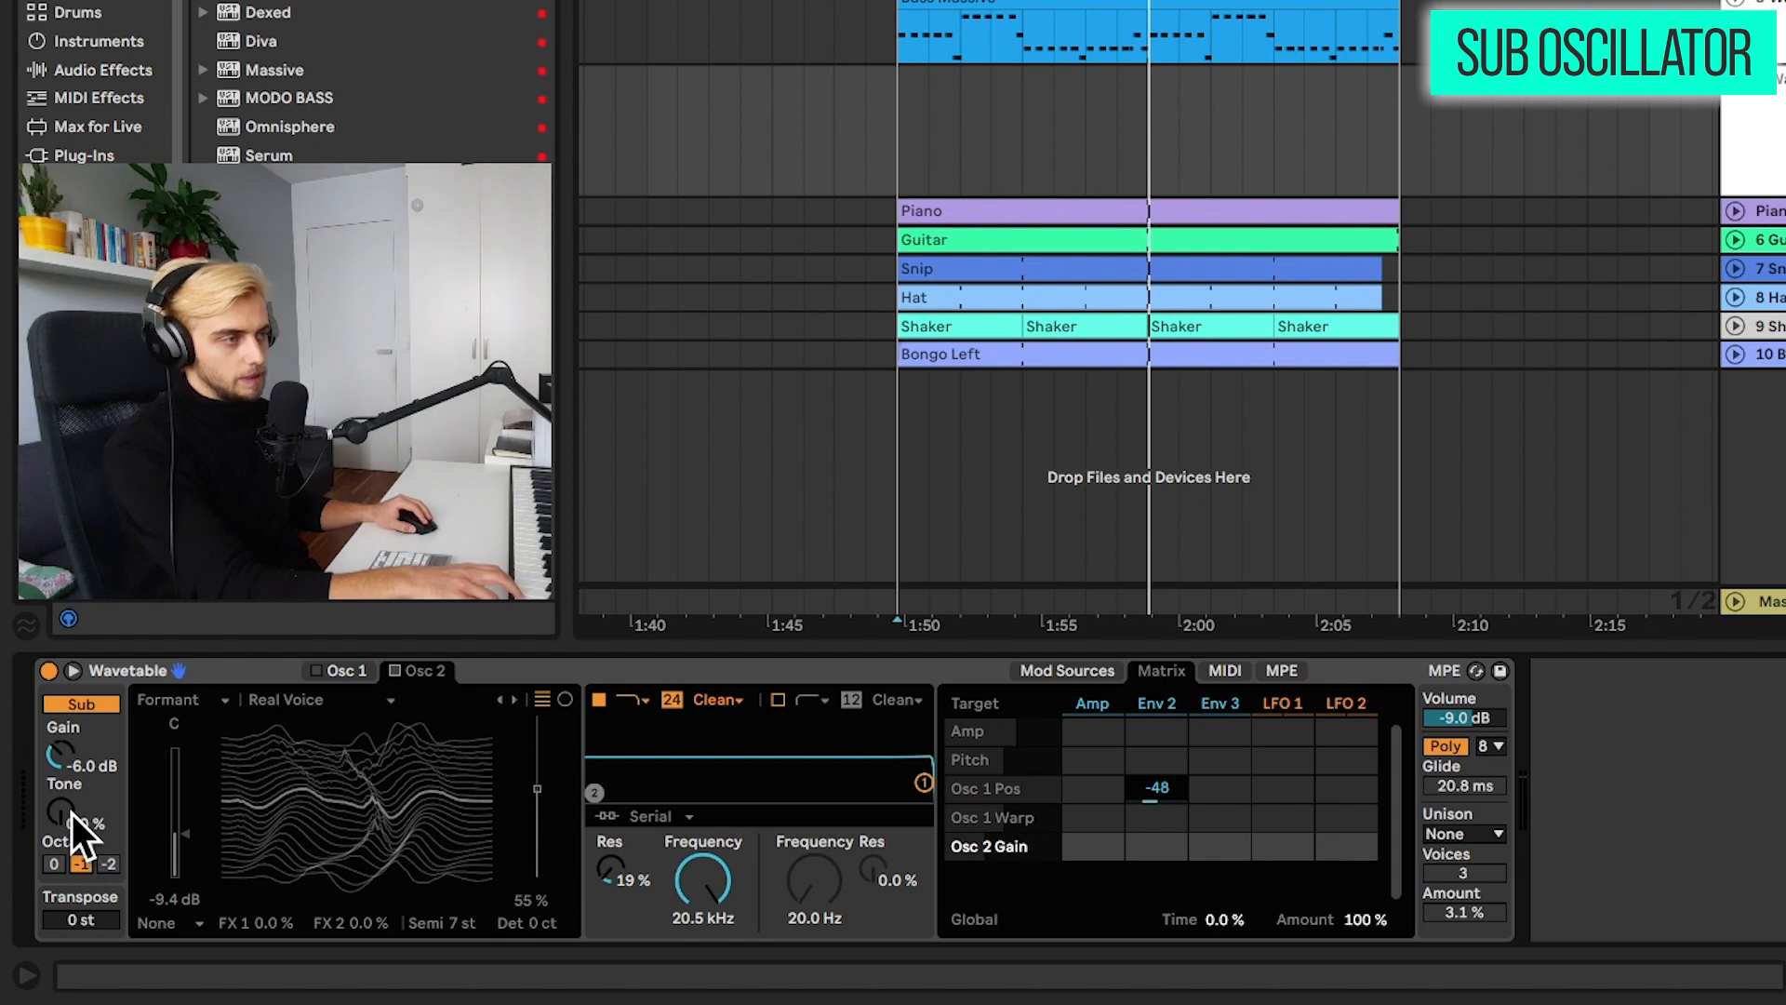
drag(65, 809, 65, 791)
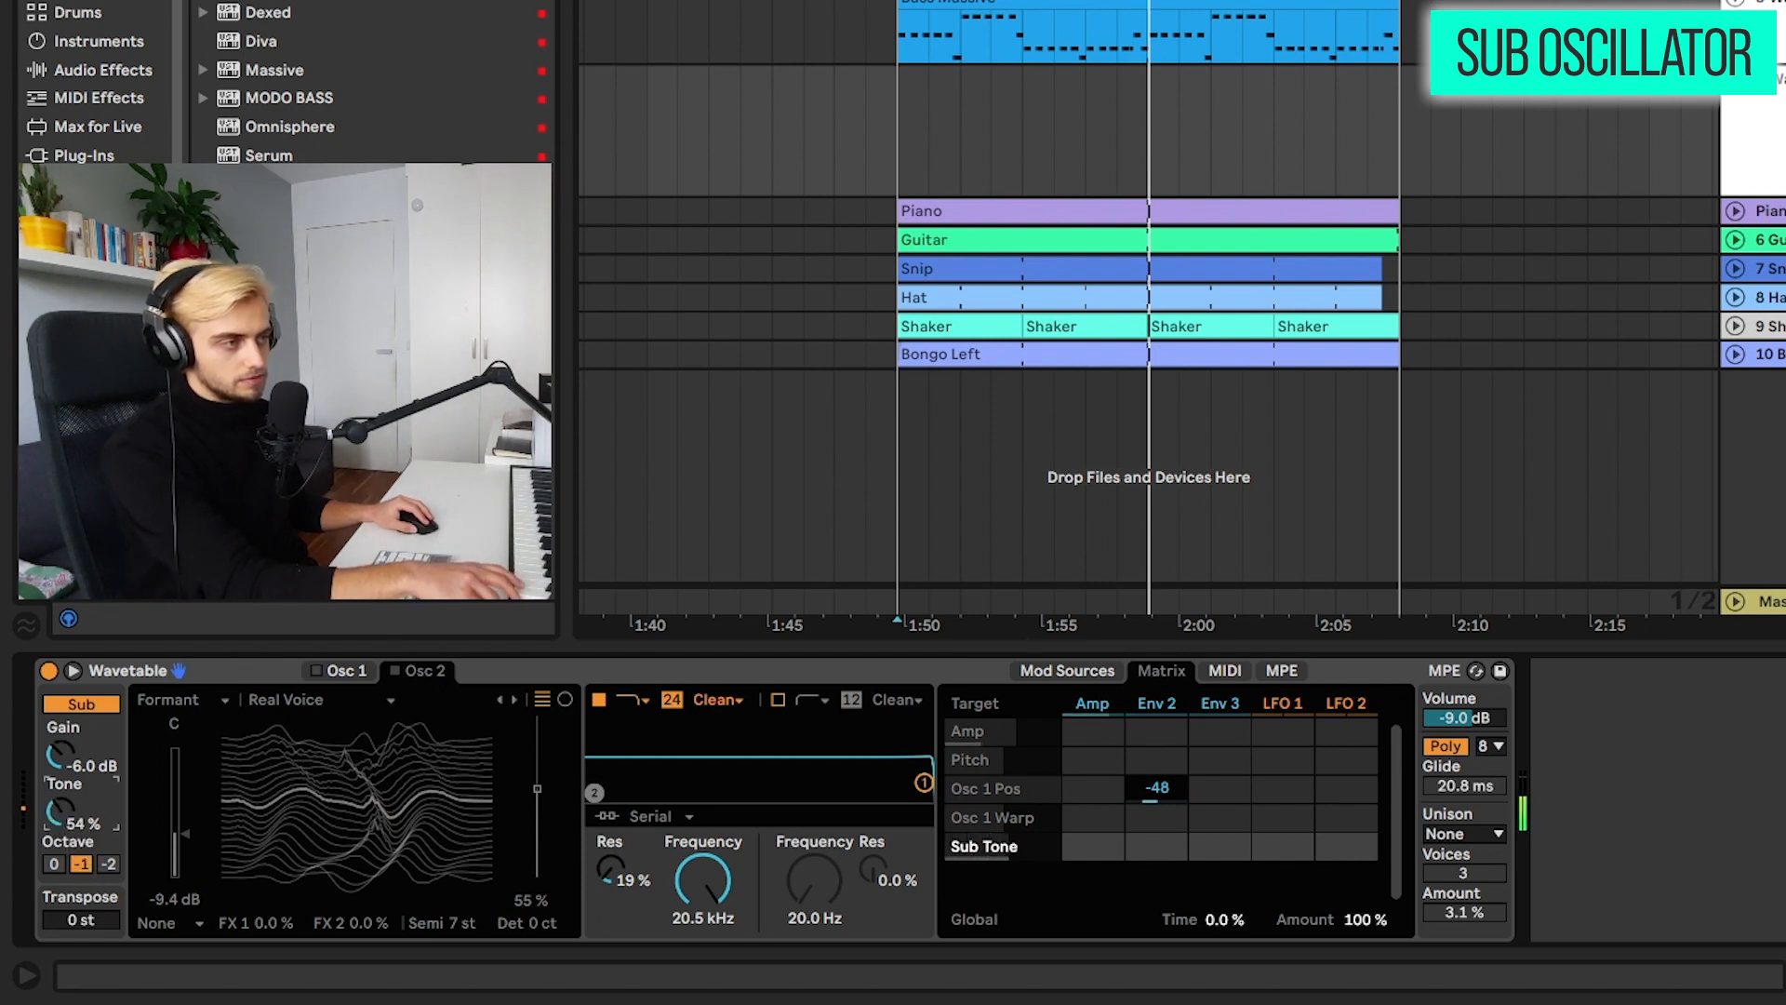
drag(61, 810, 60, 819)
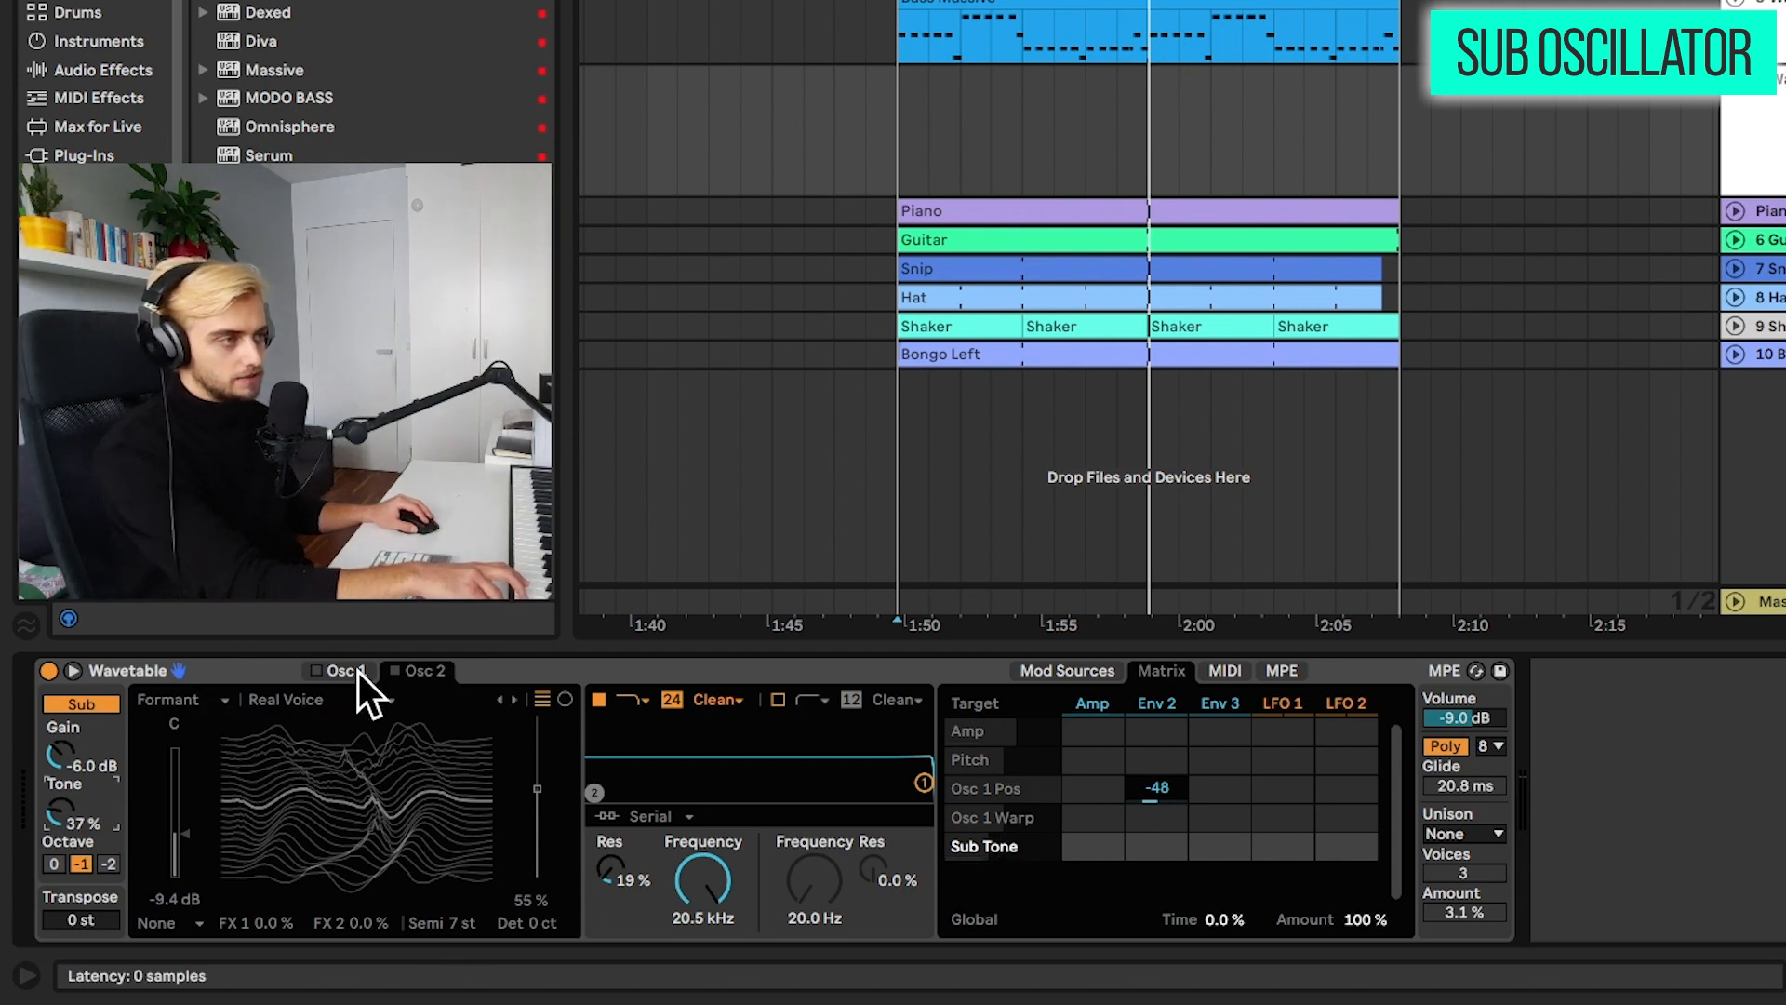
click(398, 671)
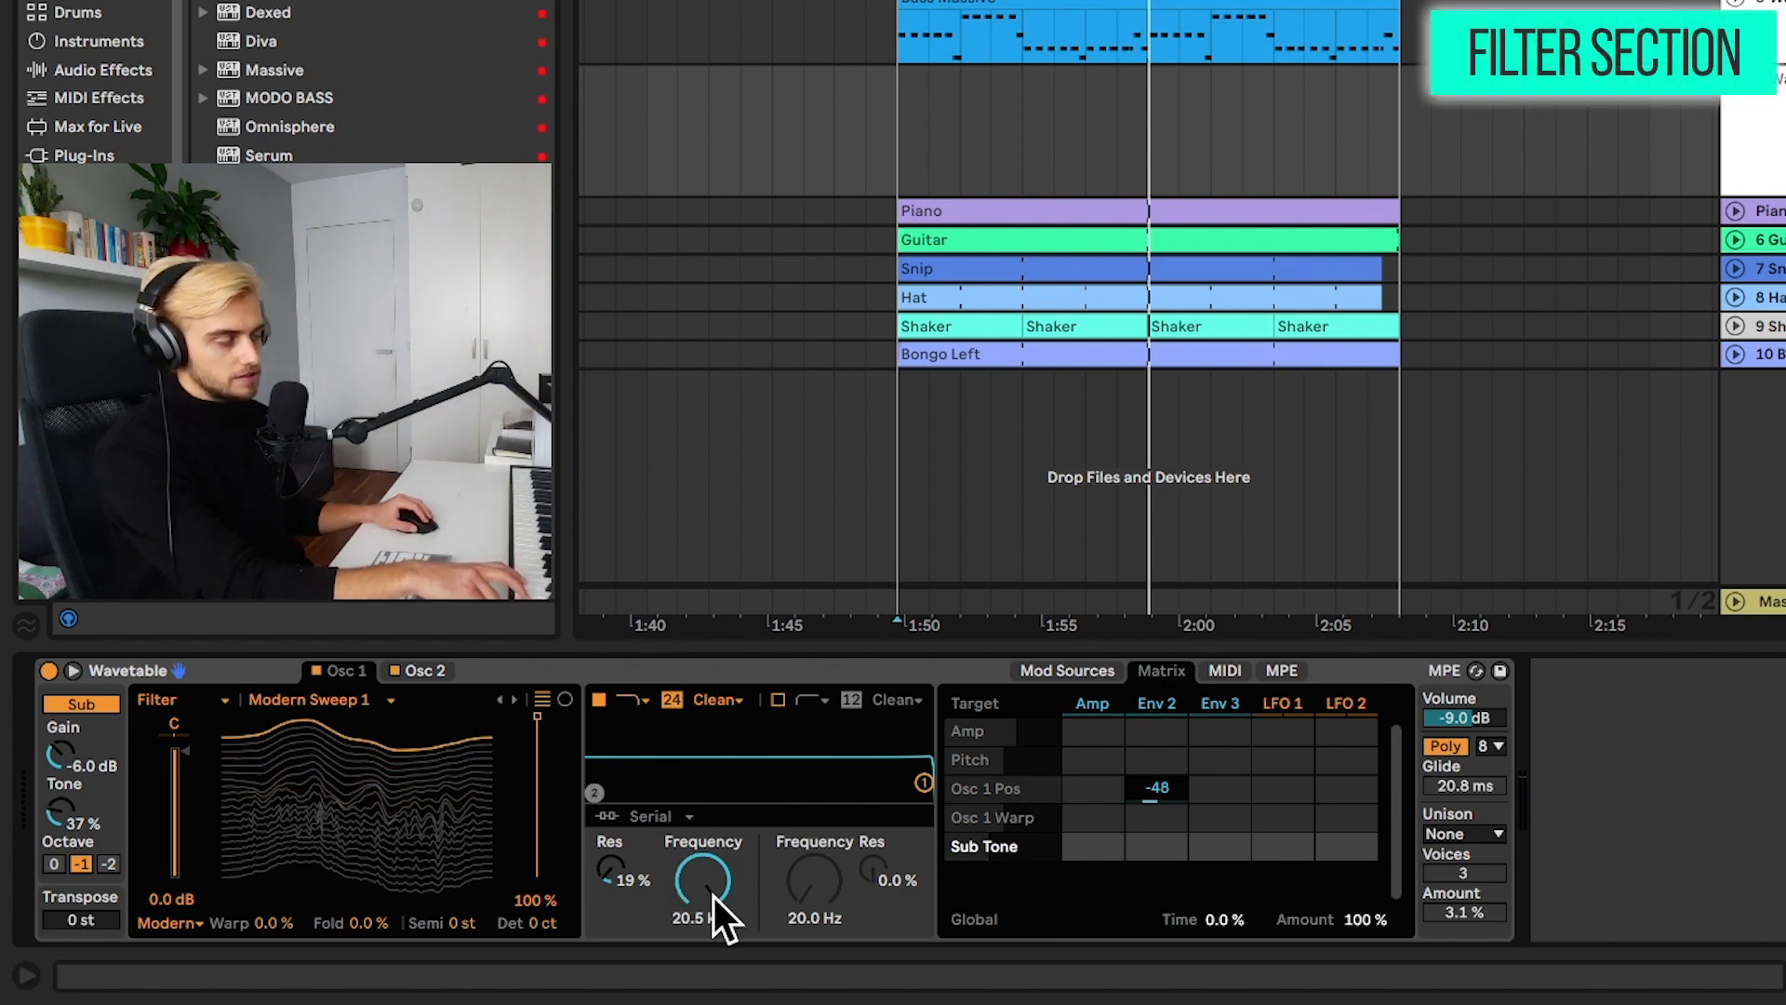
- Lower filter 1's frequency to 74.9 Hz, trying the 12 dB slope and returning to 24 dB
mouse_move(708, 856)
mouse_down()
mouse_move(709, 921)
mouse_move(719, 884)
mouse_up()
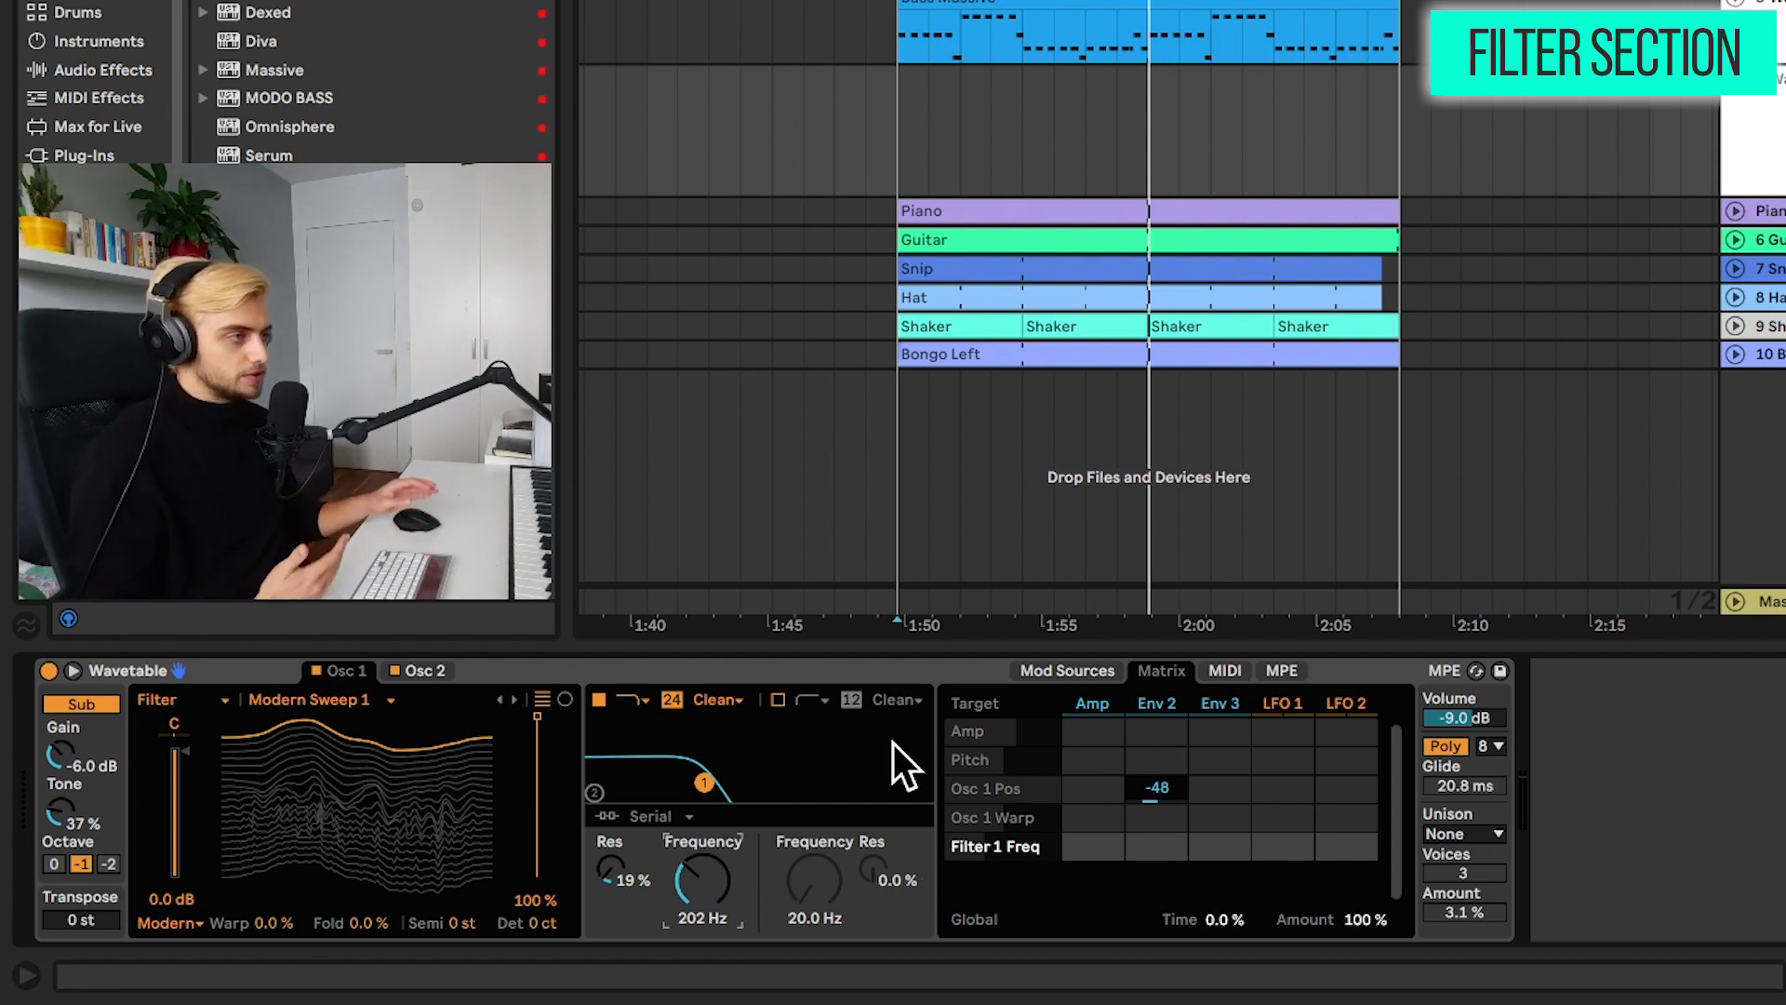
click(676, 703)
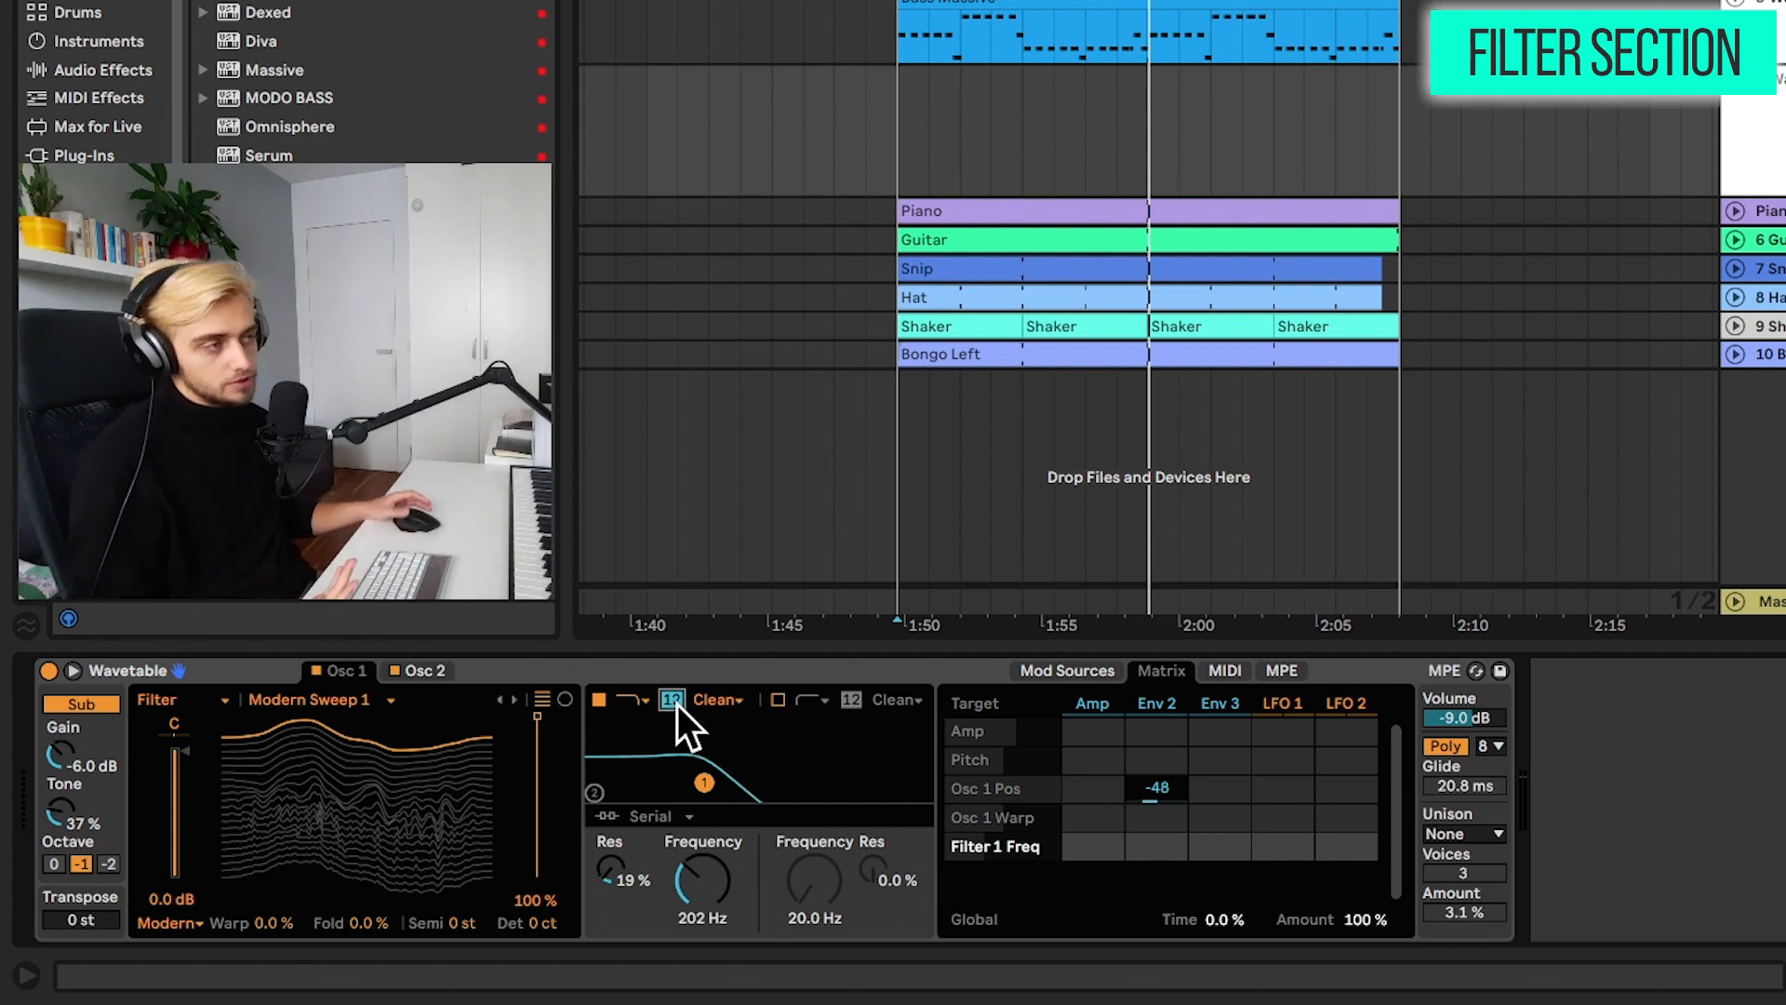
click(673, 702)
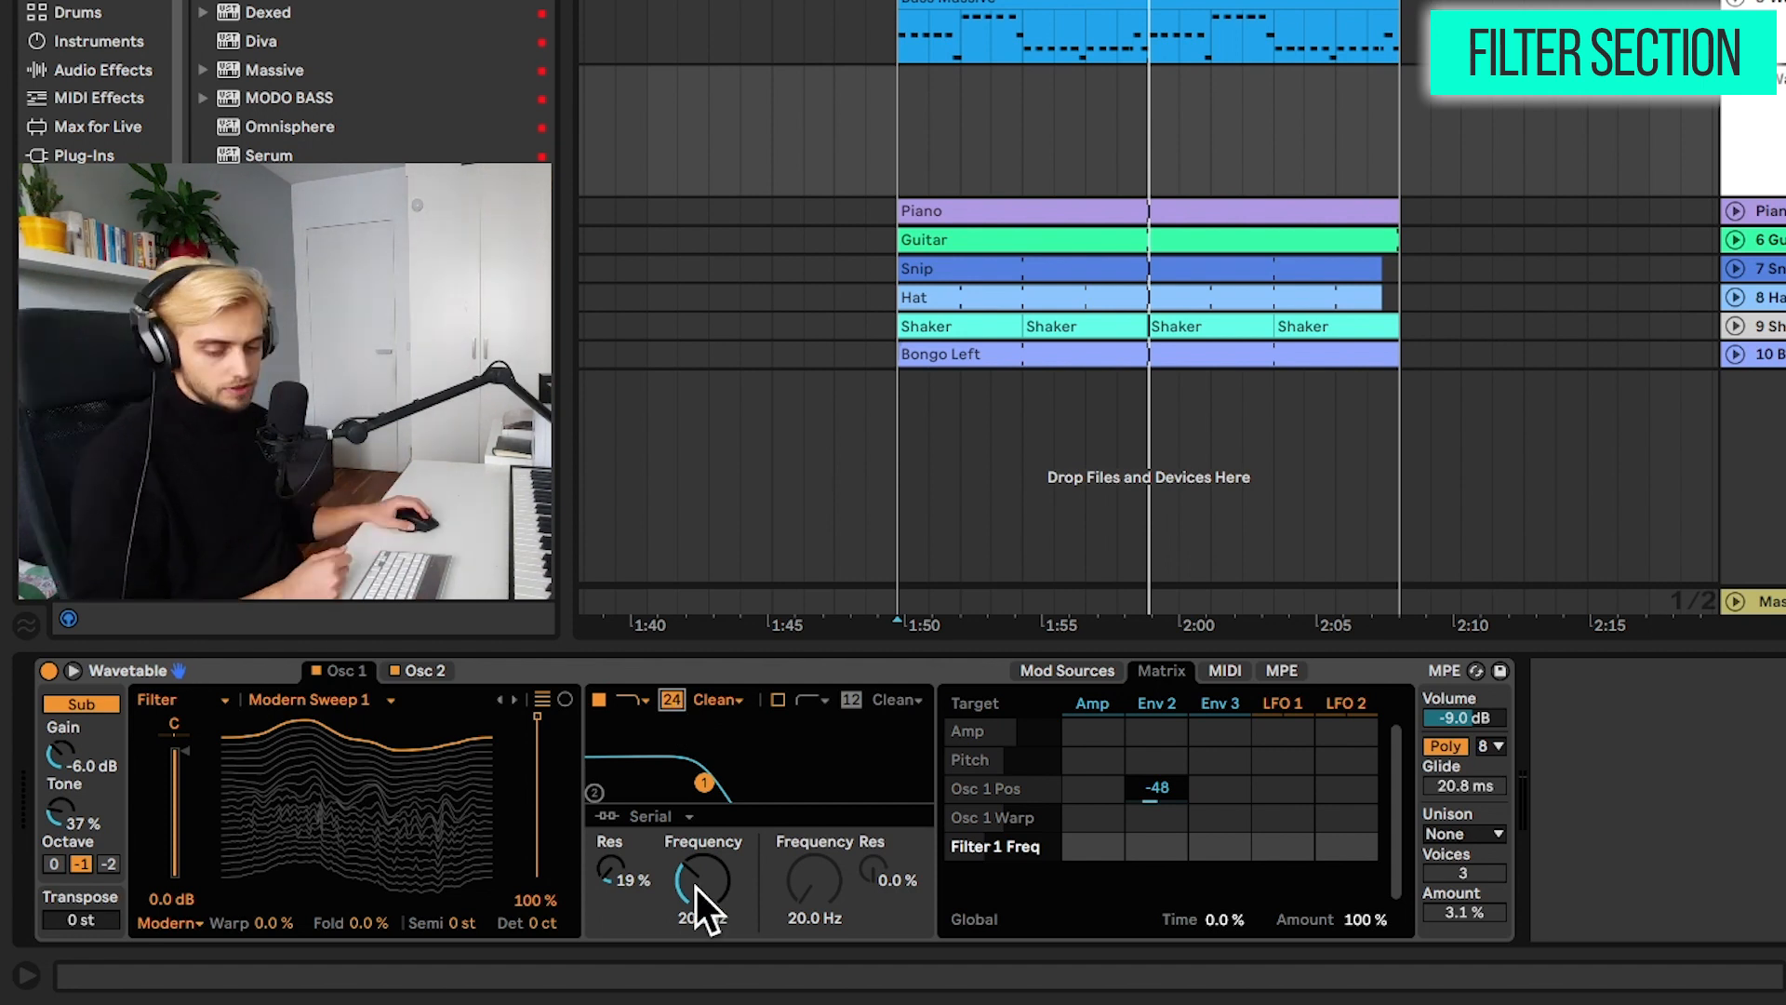
drag(704, 874, 704, 891)
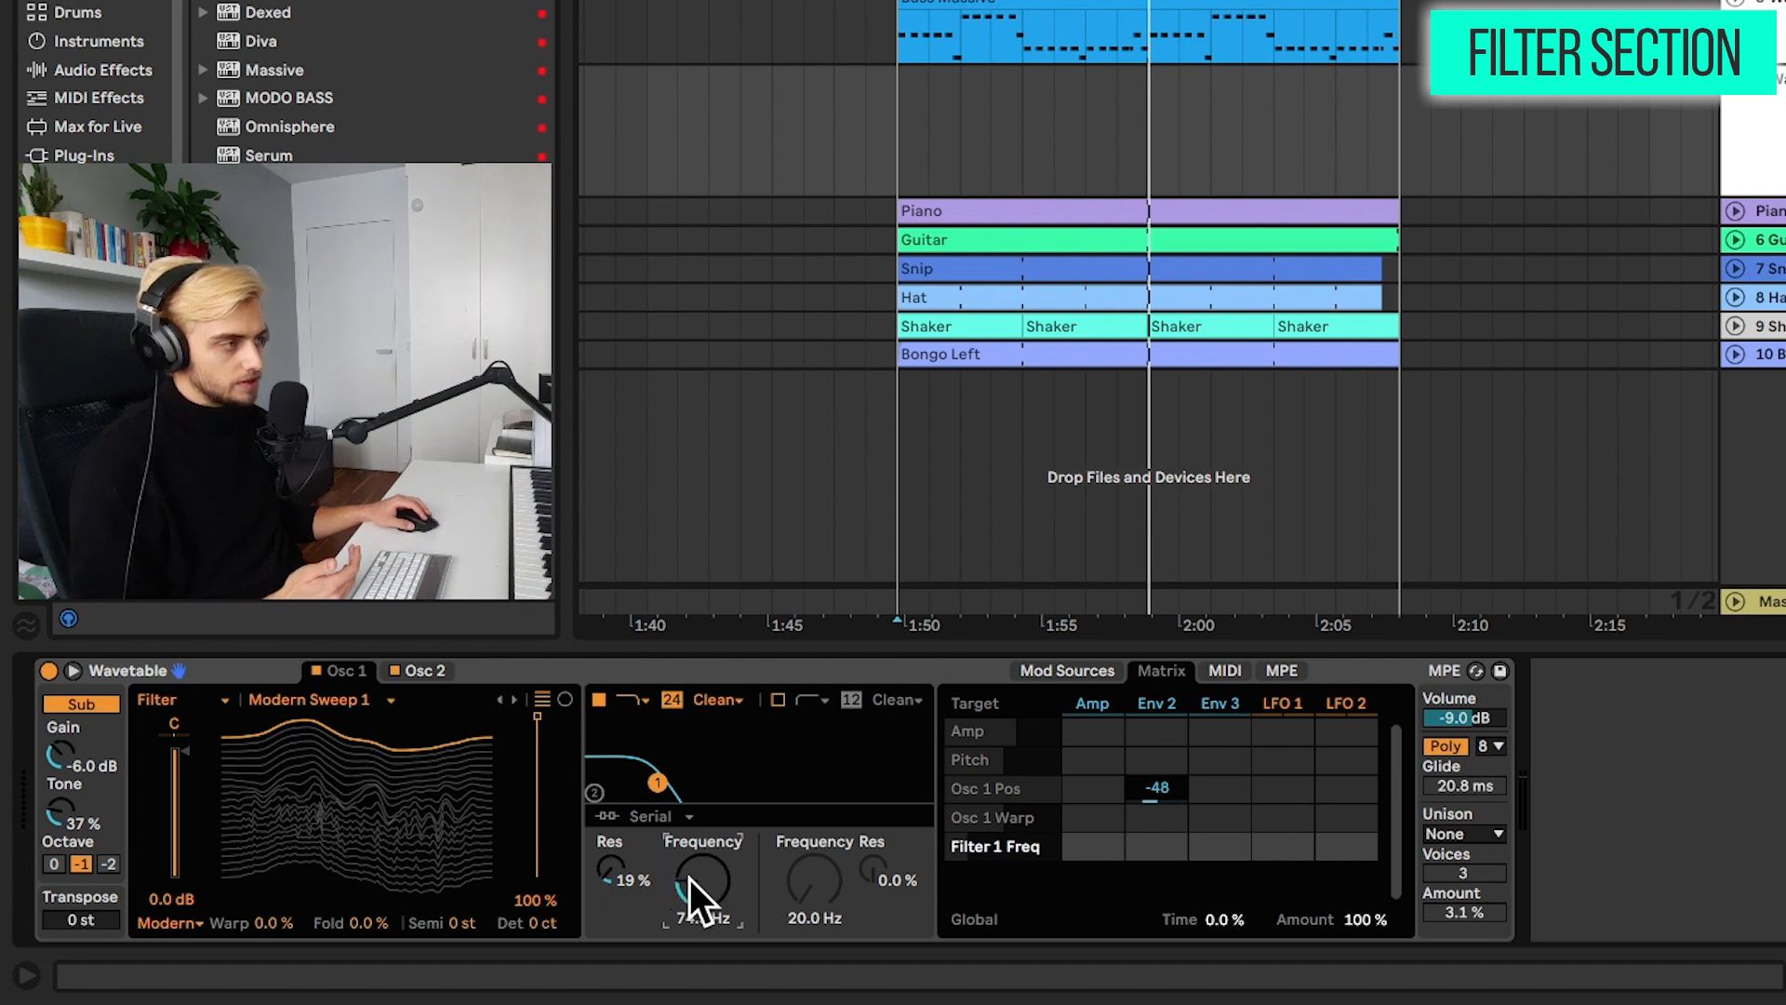
- Modulate the filter 1 frequency with Env 2 by an amount of 64
click(1107, 671)
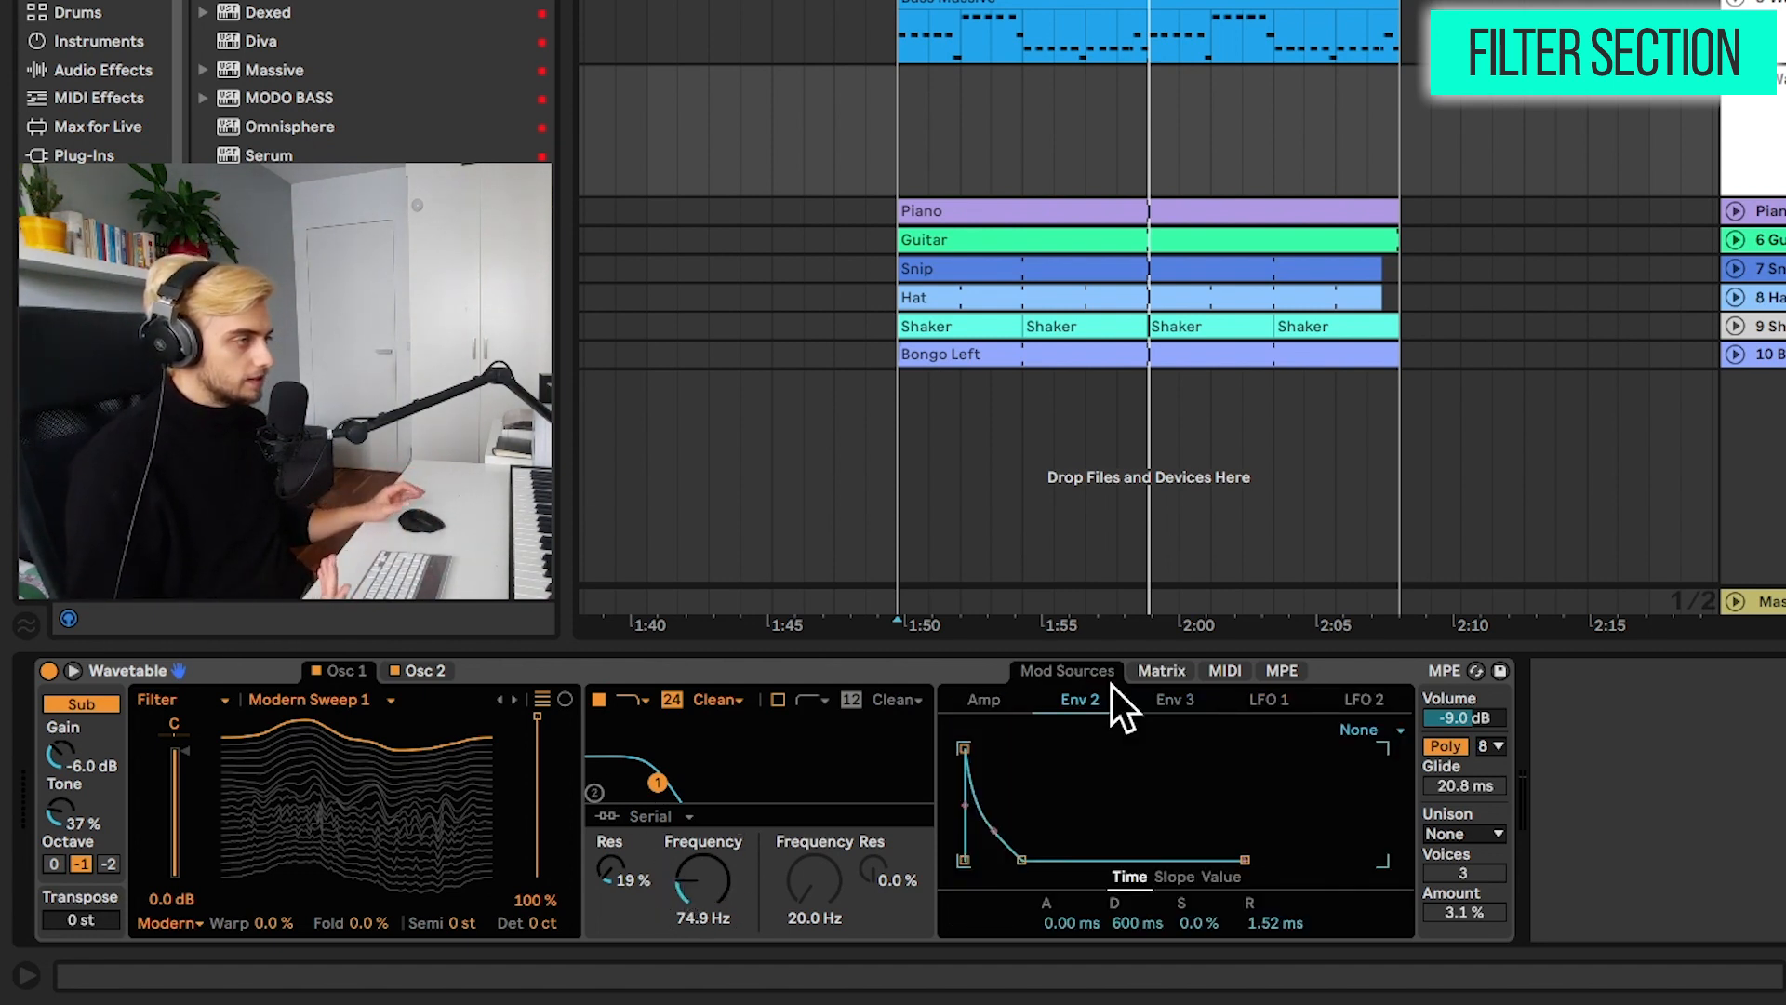
click(1141, 679)
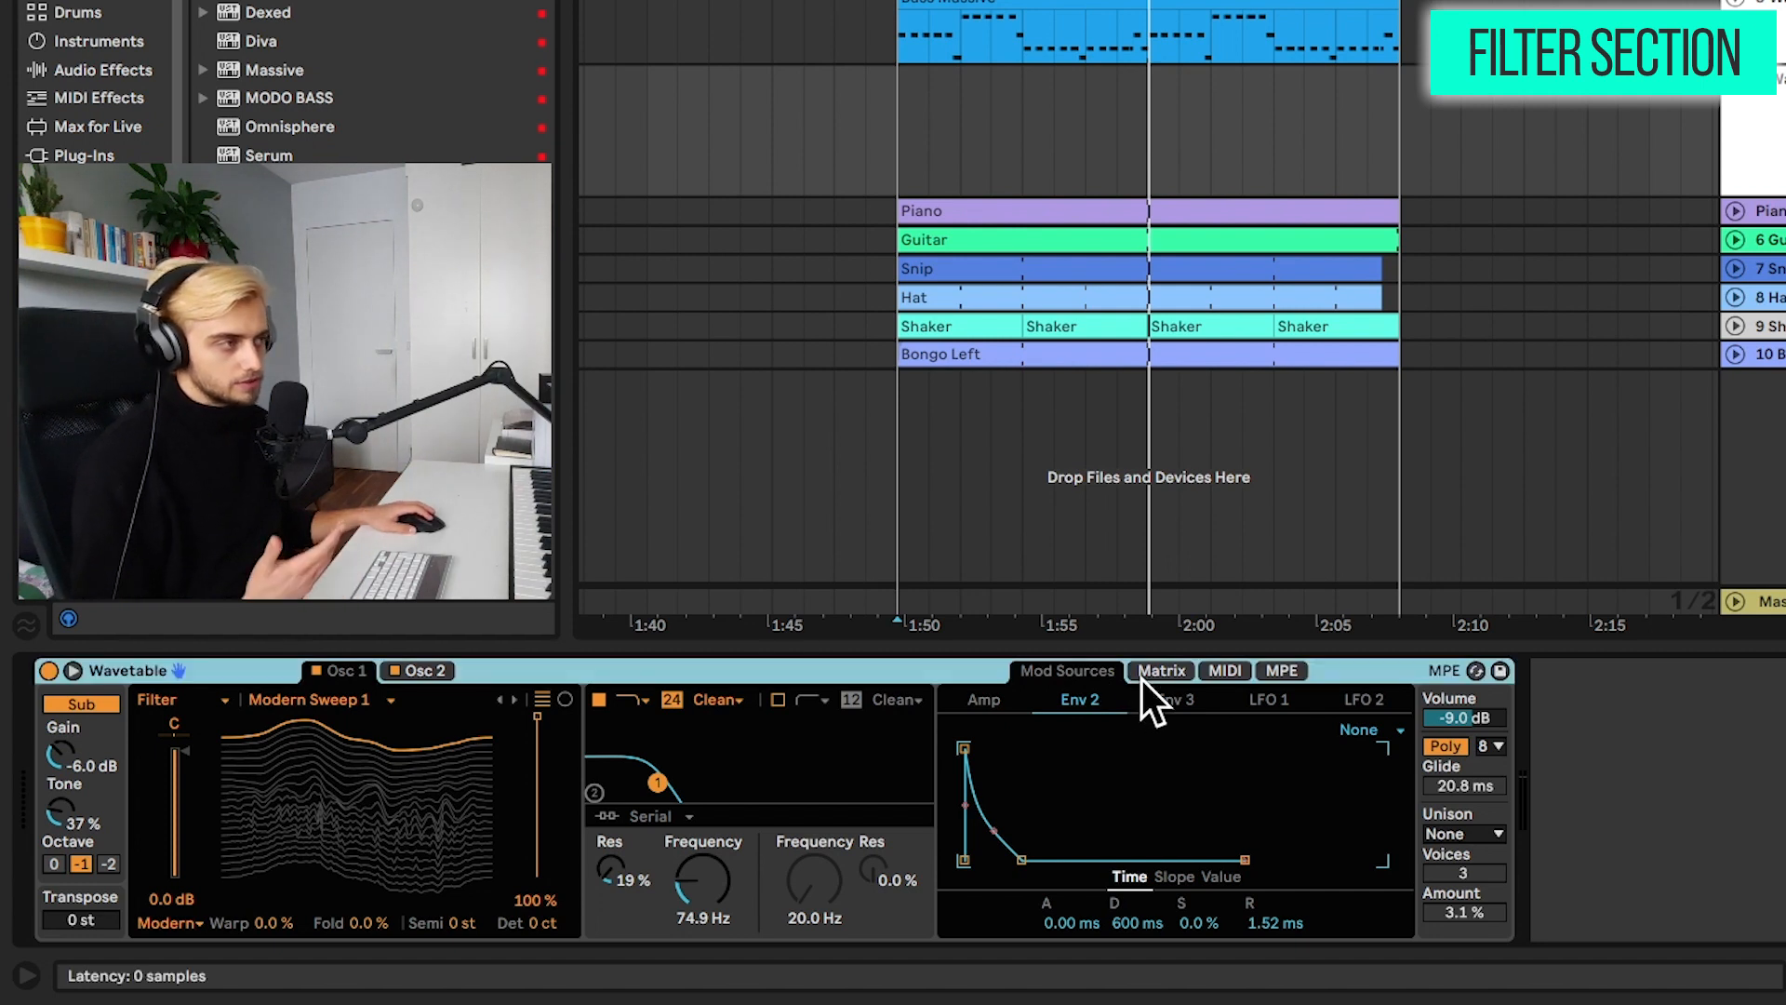
click(1140, 677)
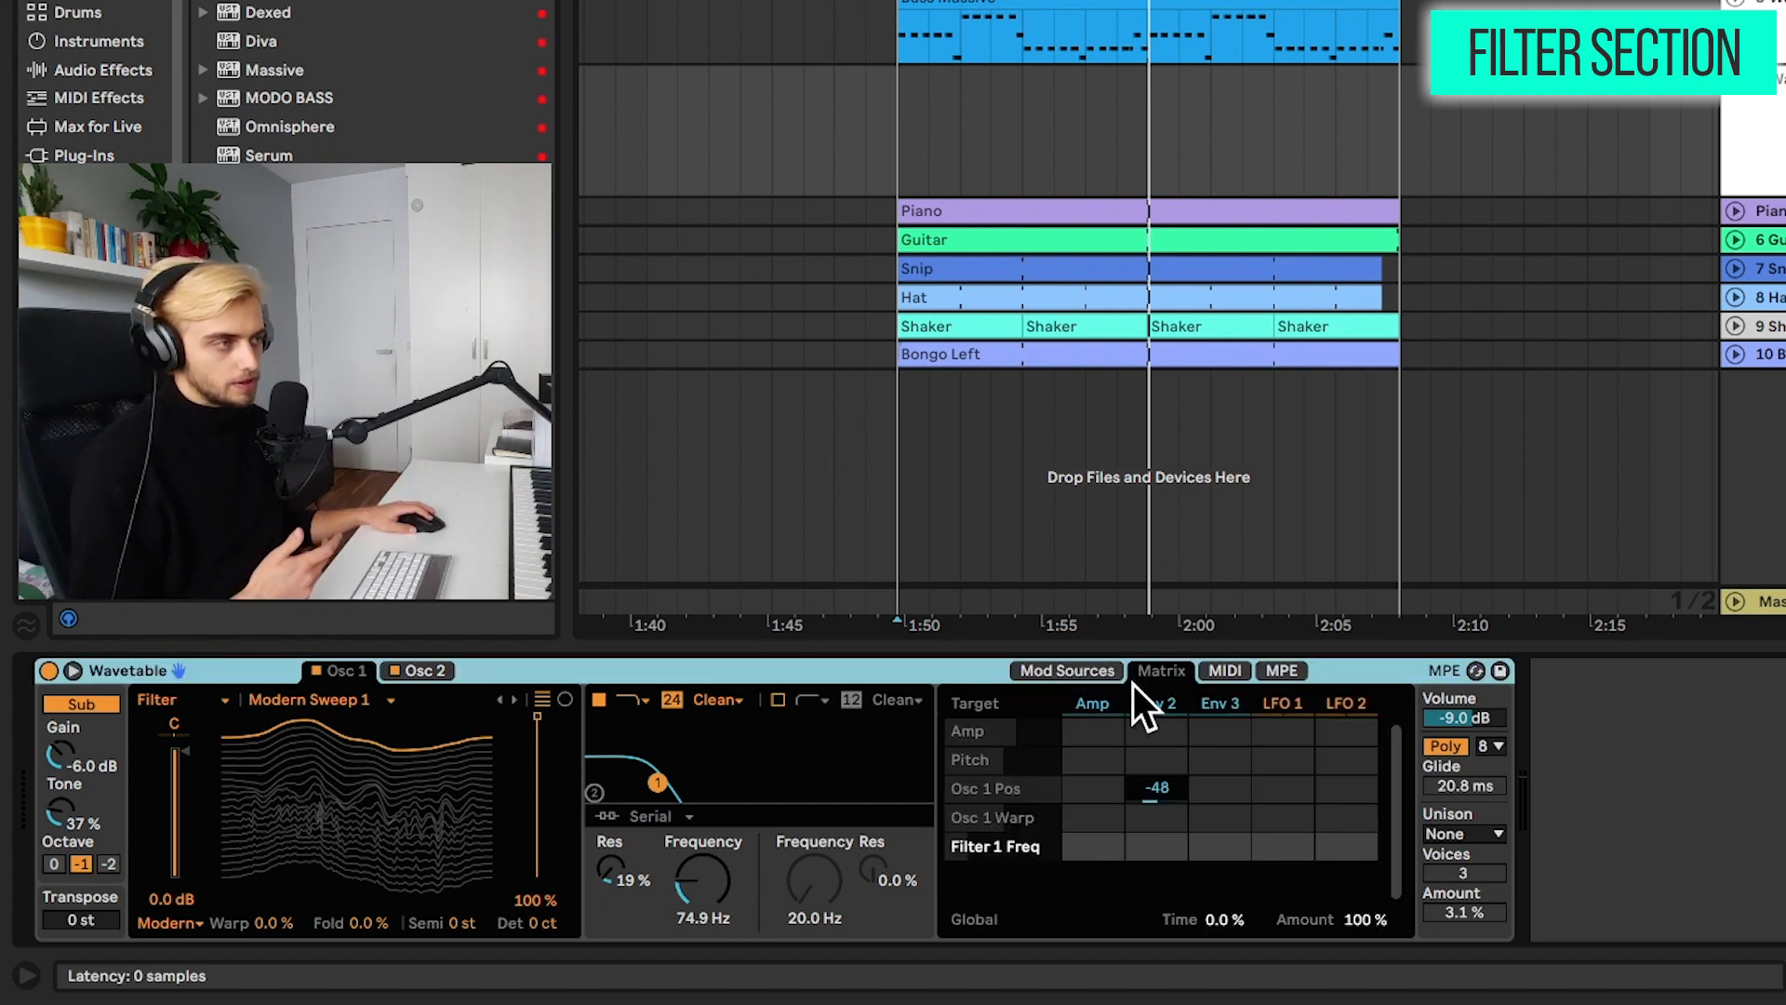
click(724, 867)
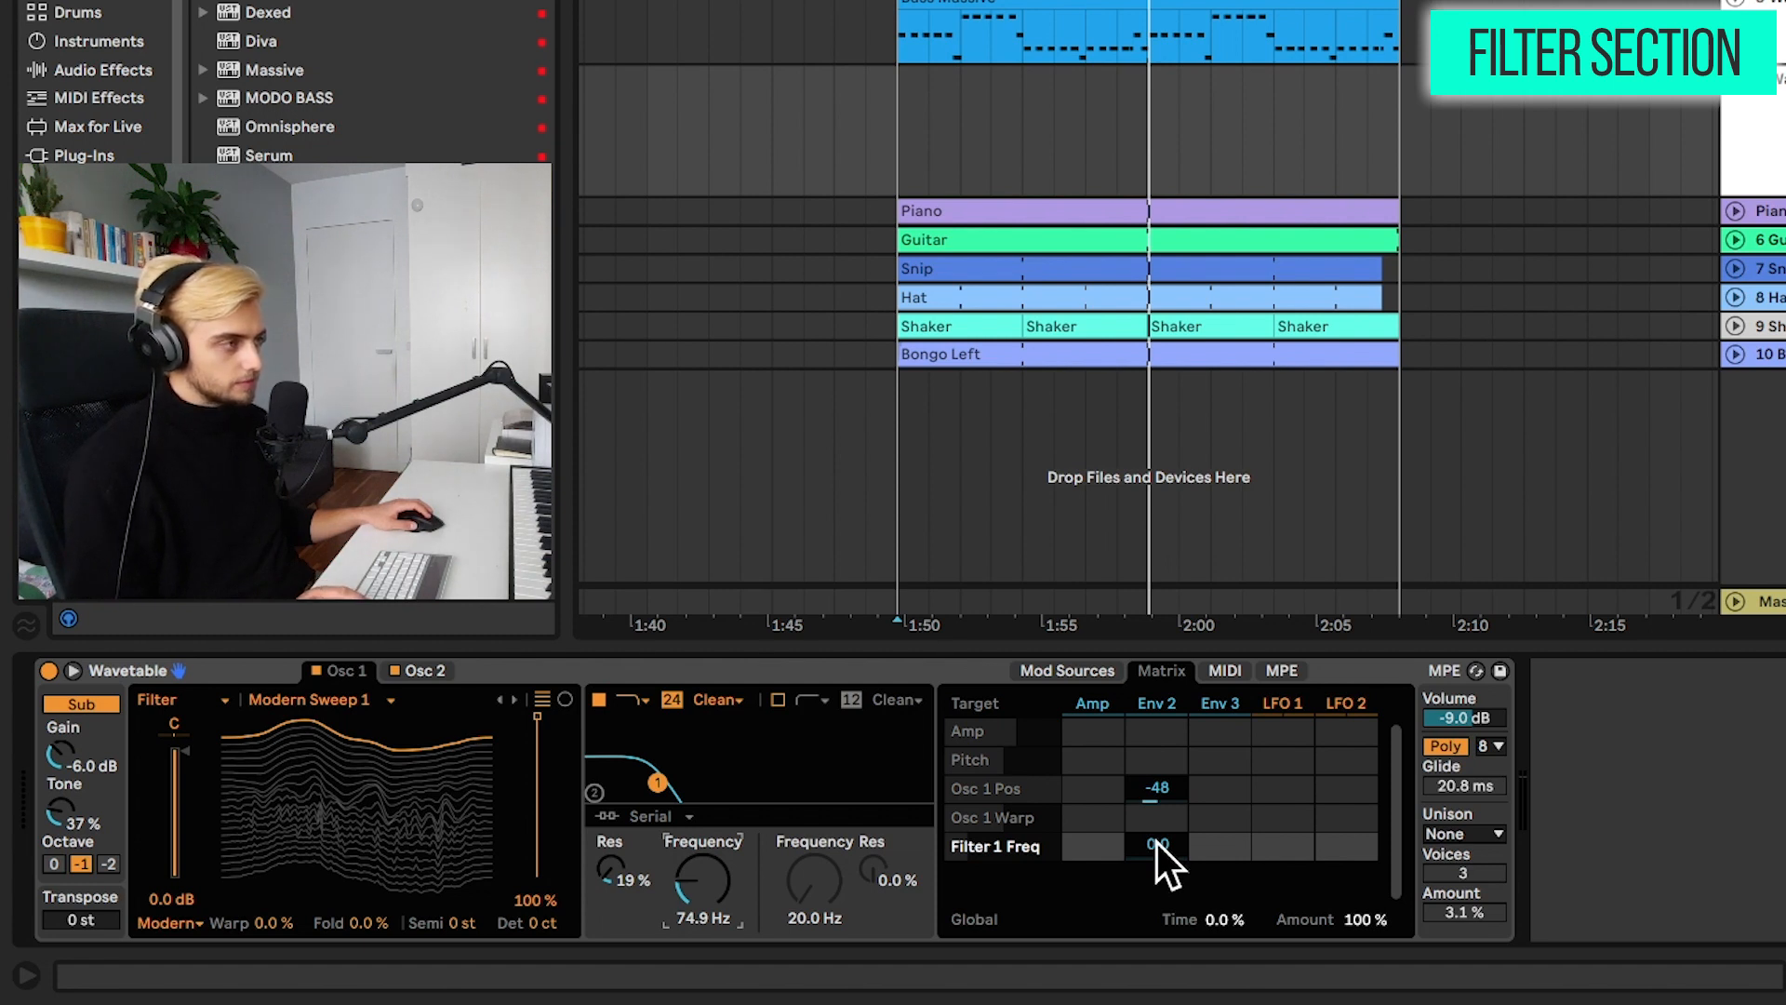
drag(1157, 837, 1158, 777)
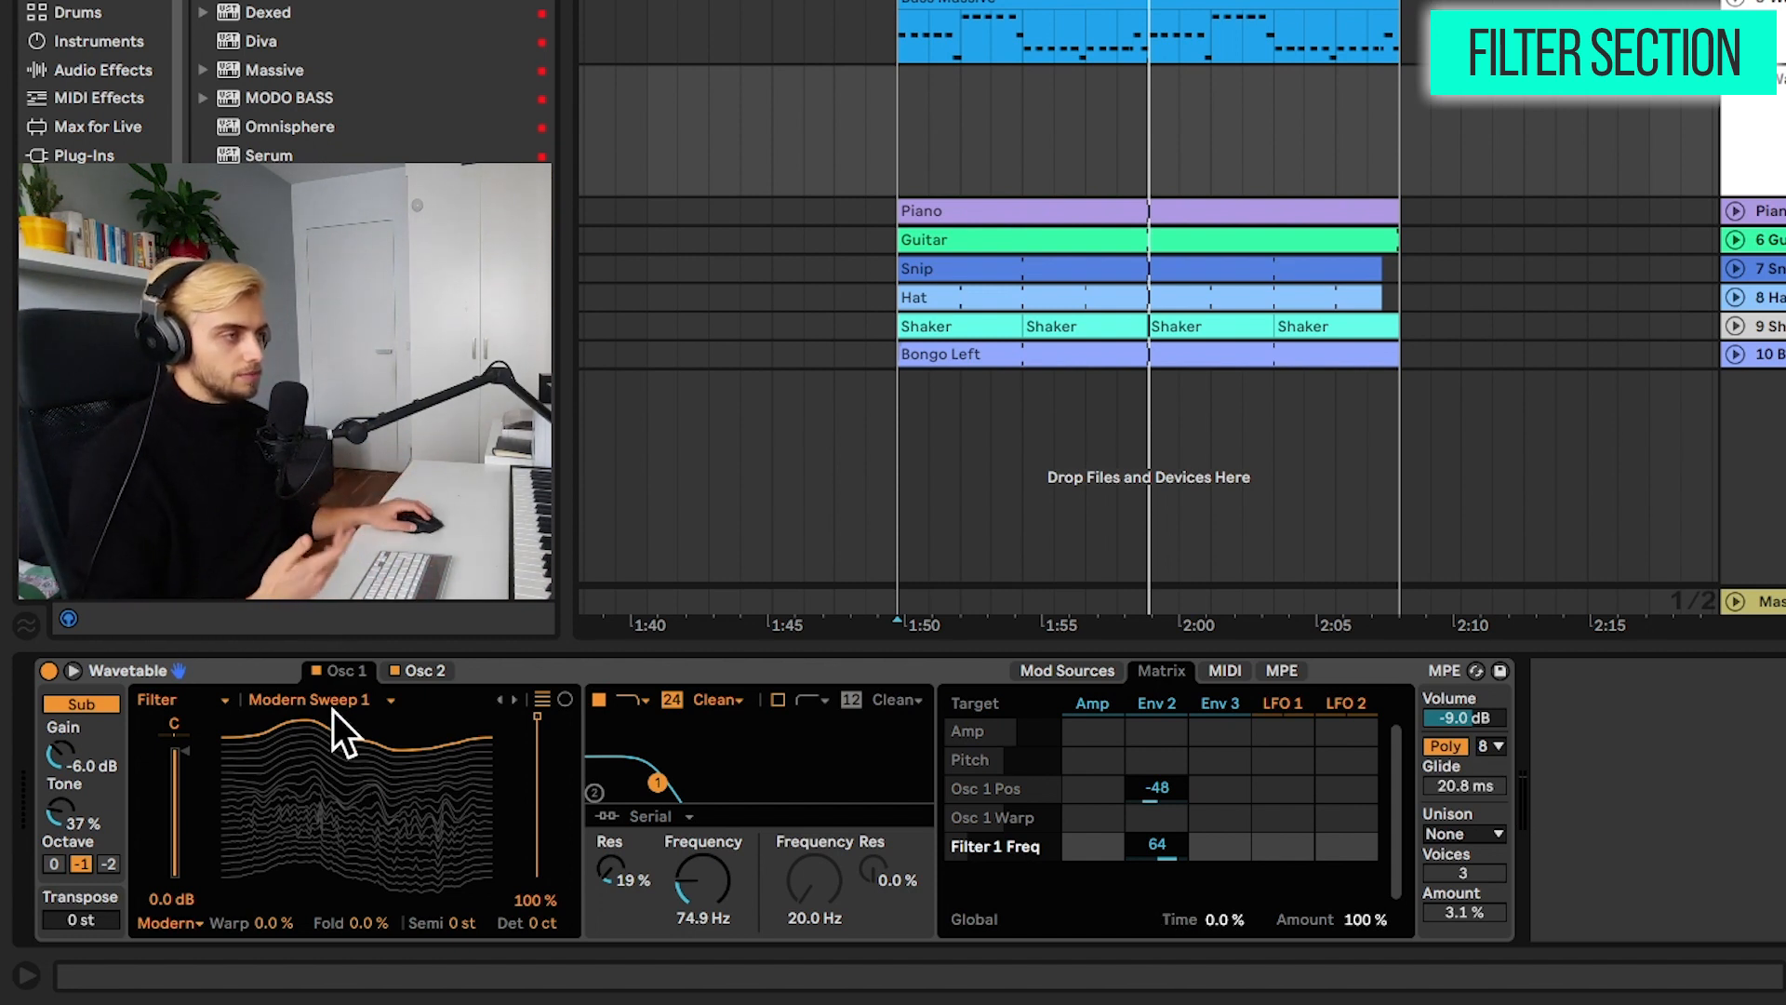
- Compare the sound with oscillator 2 off and on, and raise oscillator 2's gain to -5.9 dB
click(415, 672)
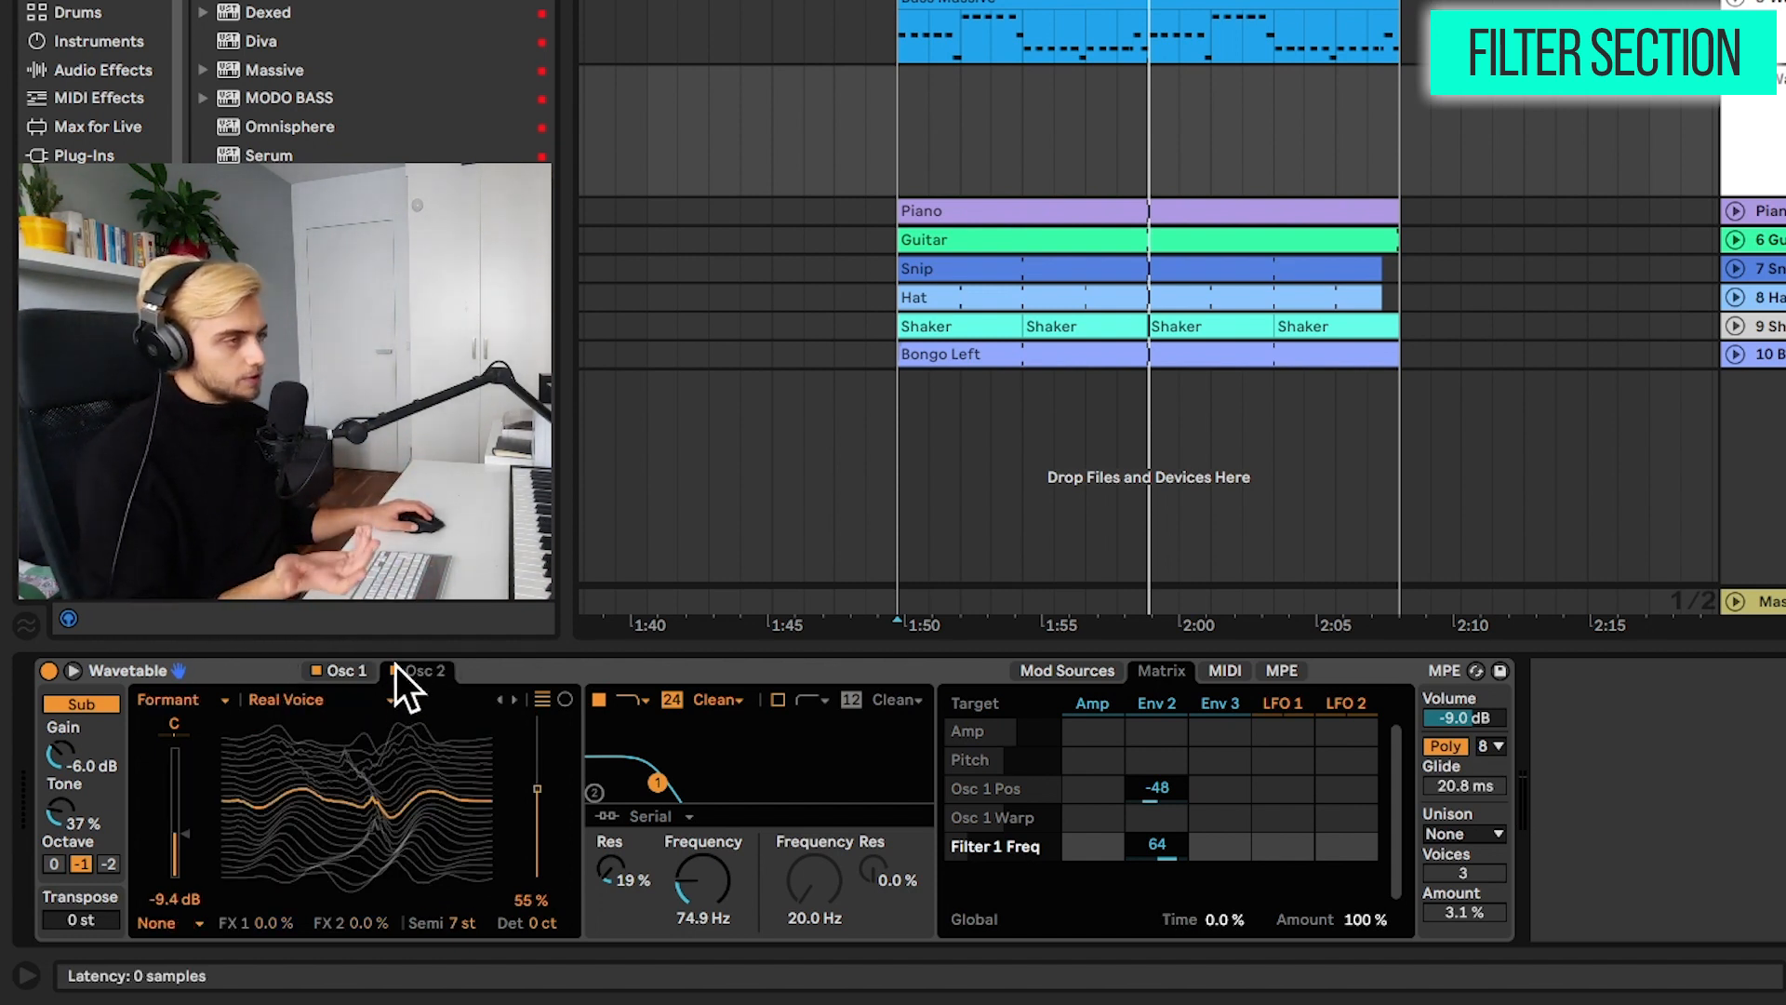
click(340, 670)
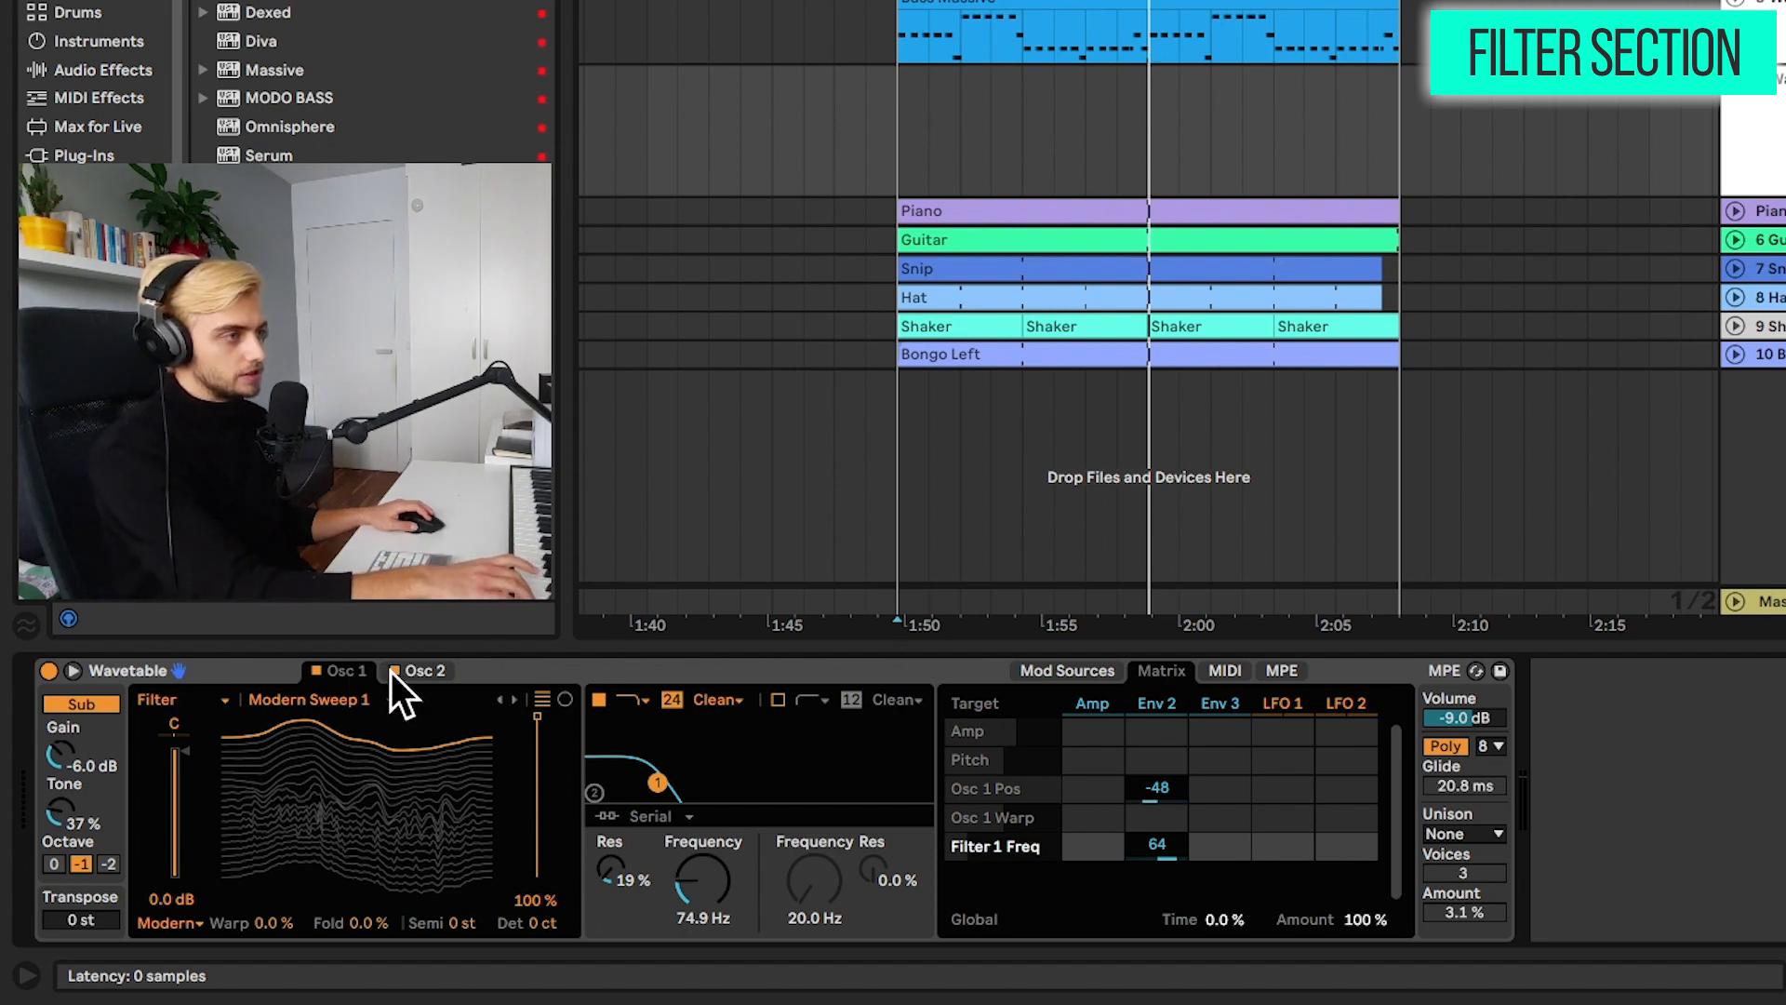
click(395, 671)
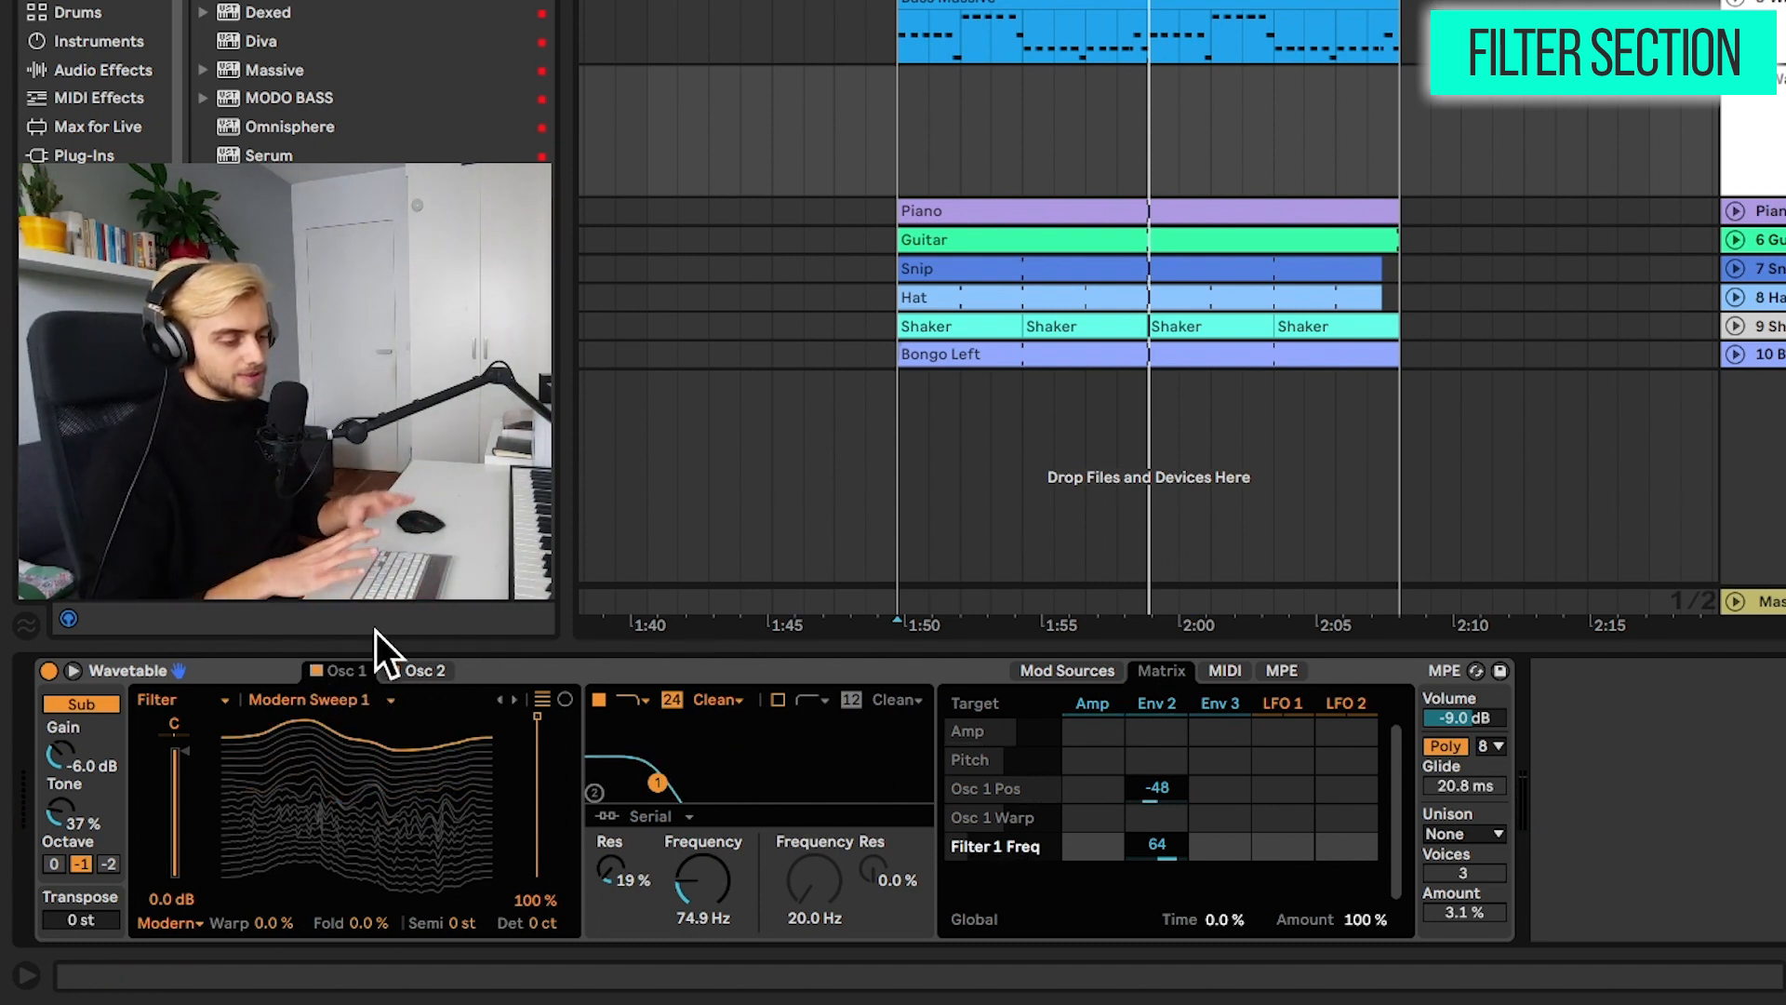
click(402, 672)
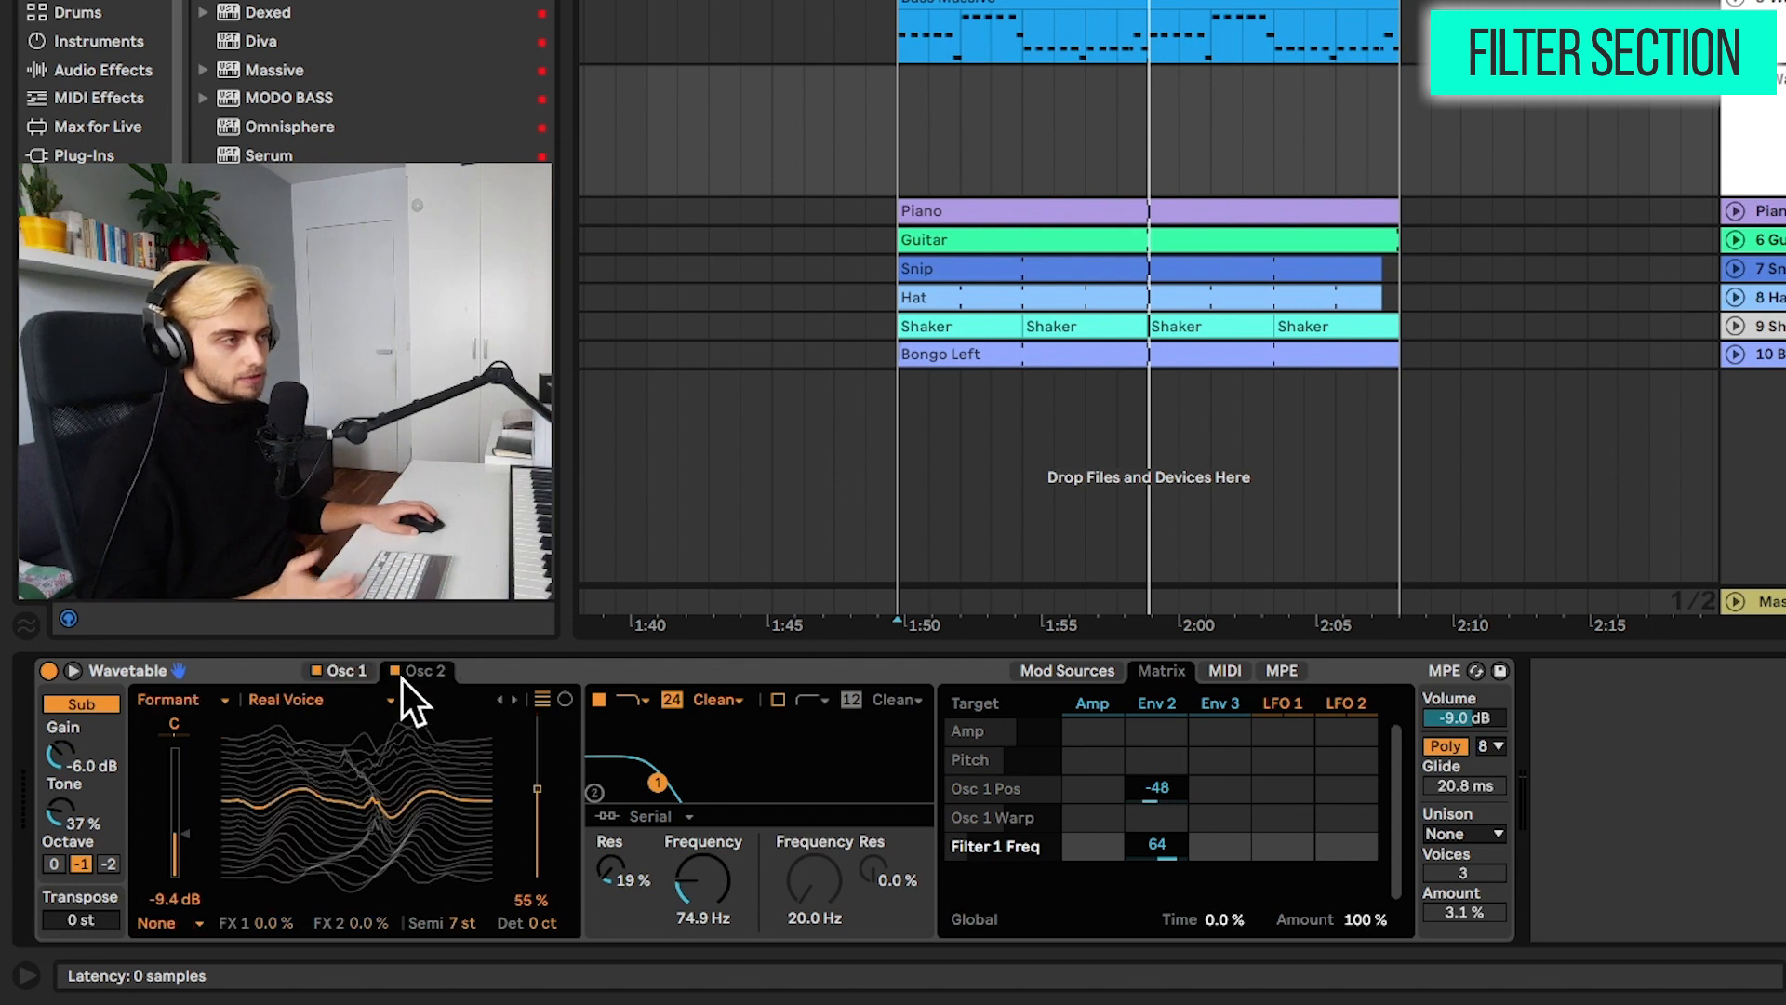
drag(177, 758, 177, 812)
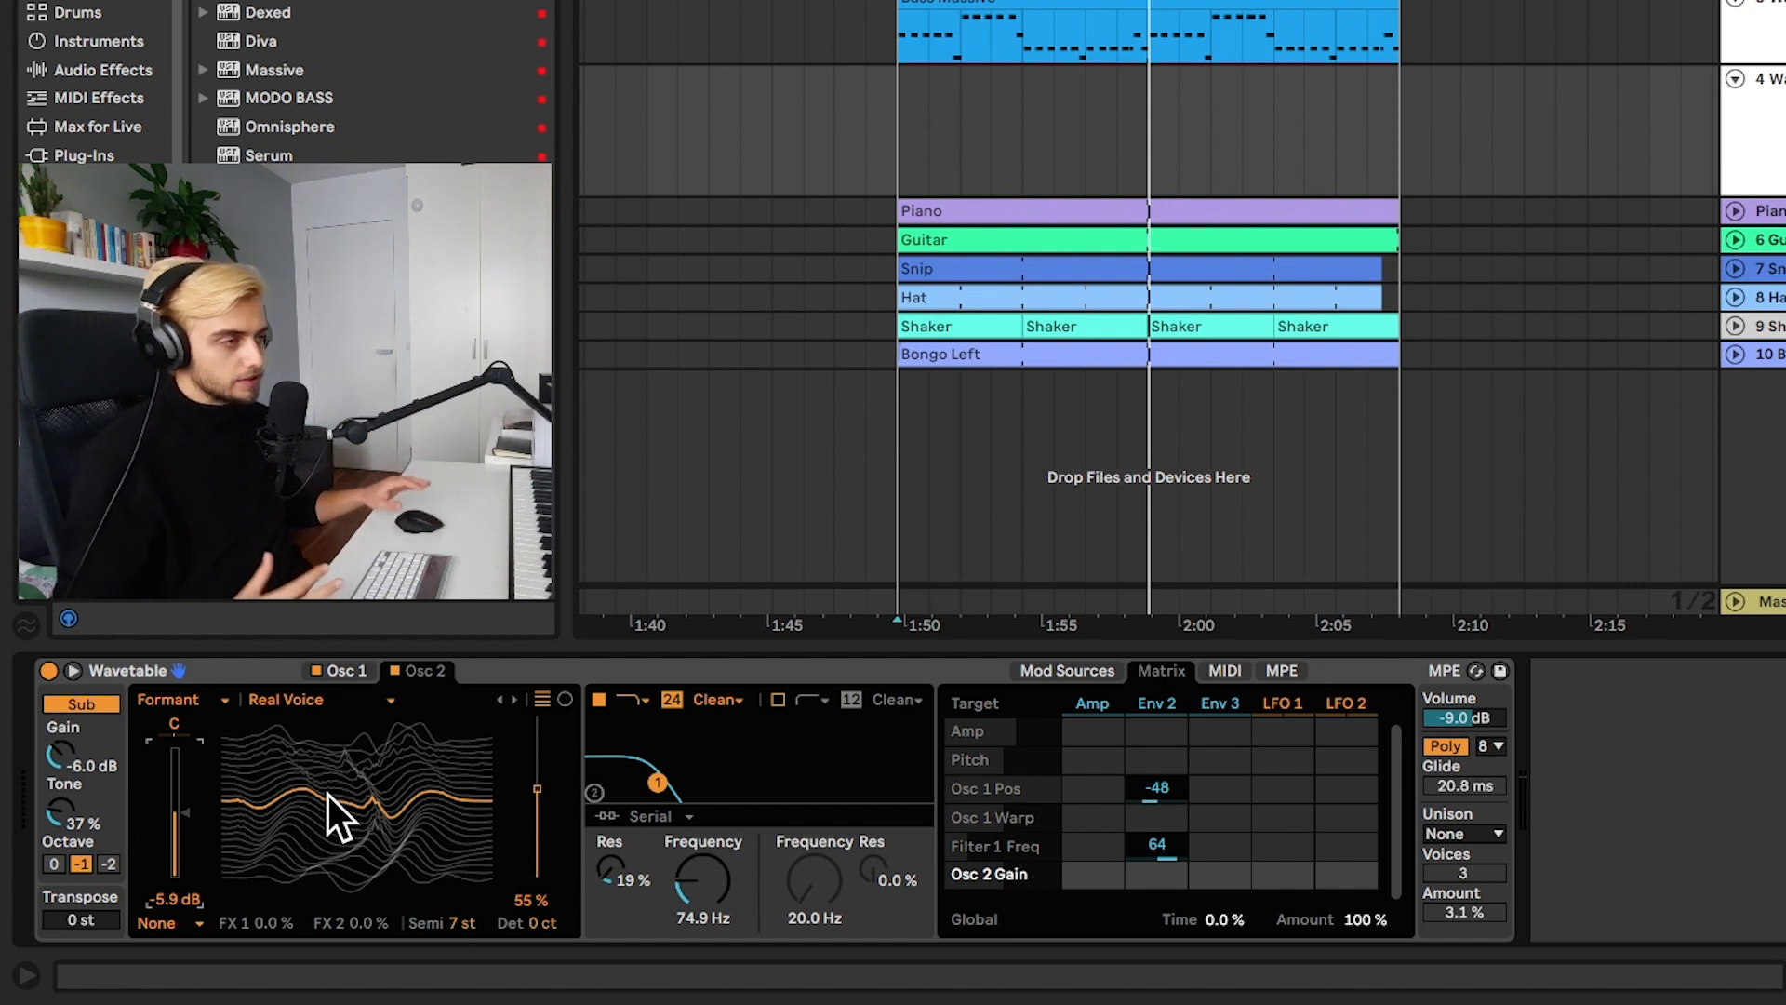
- Set Env 2's attack time to 0.75 ms
click(1098, 673)
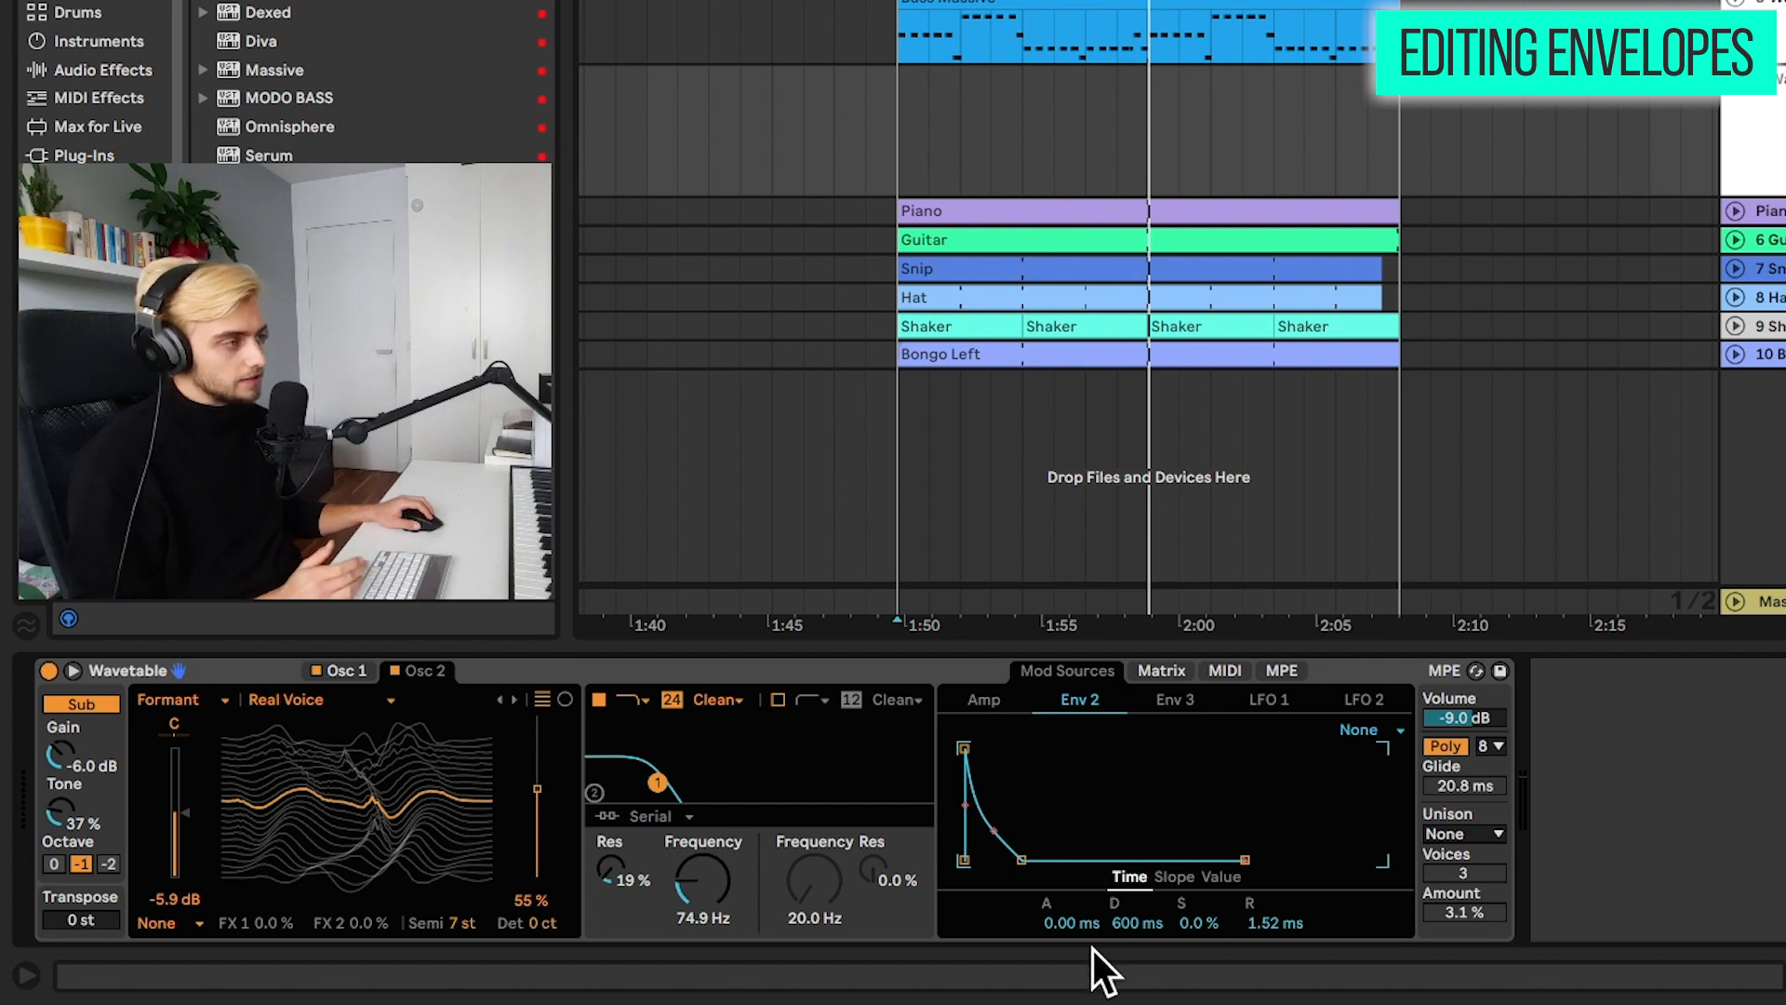
click(1068, 923)
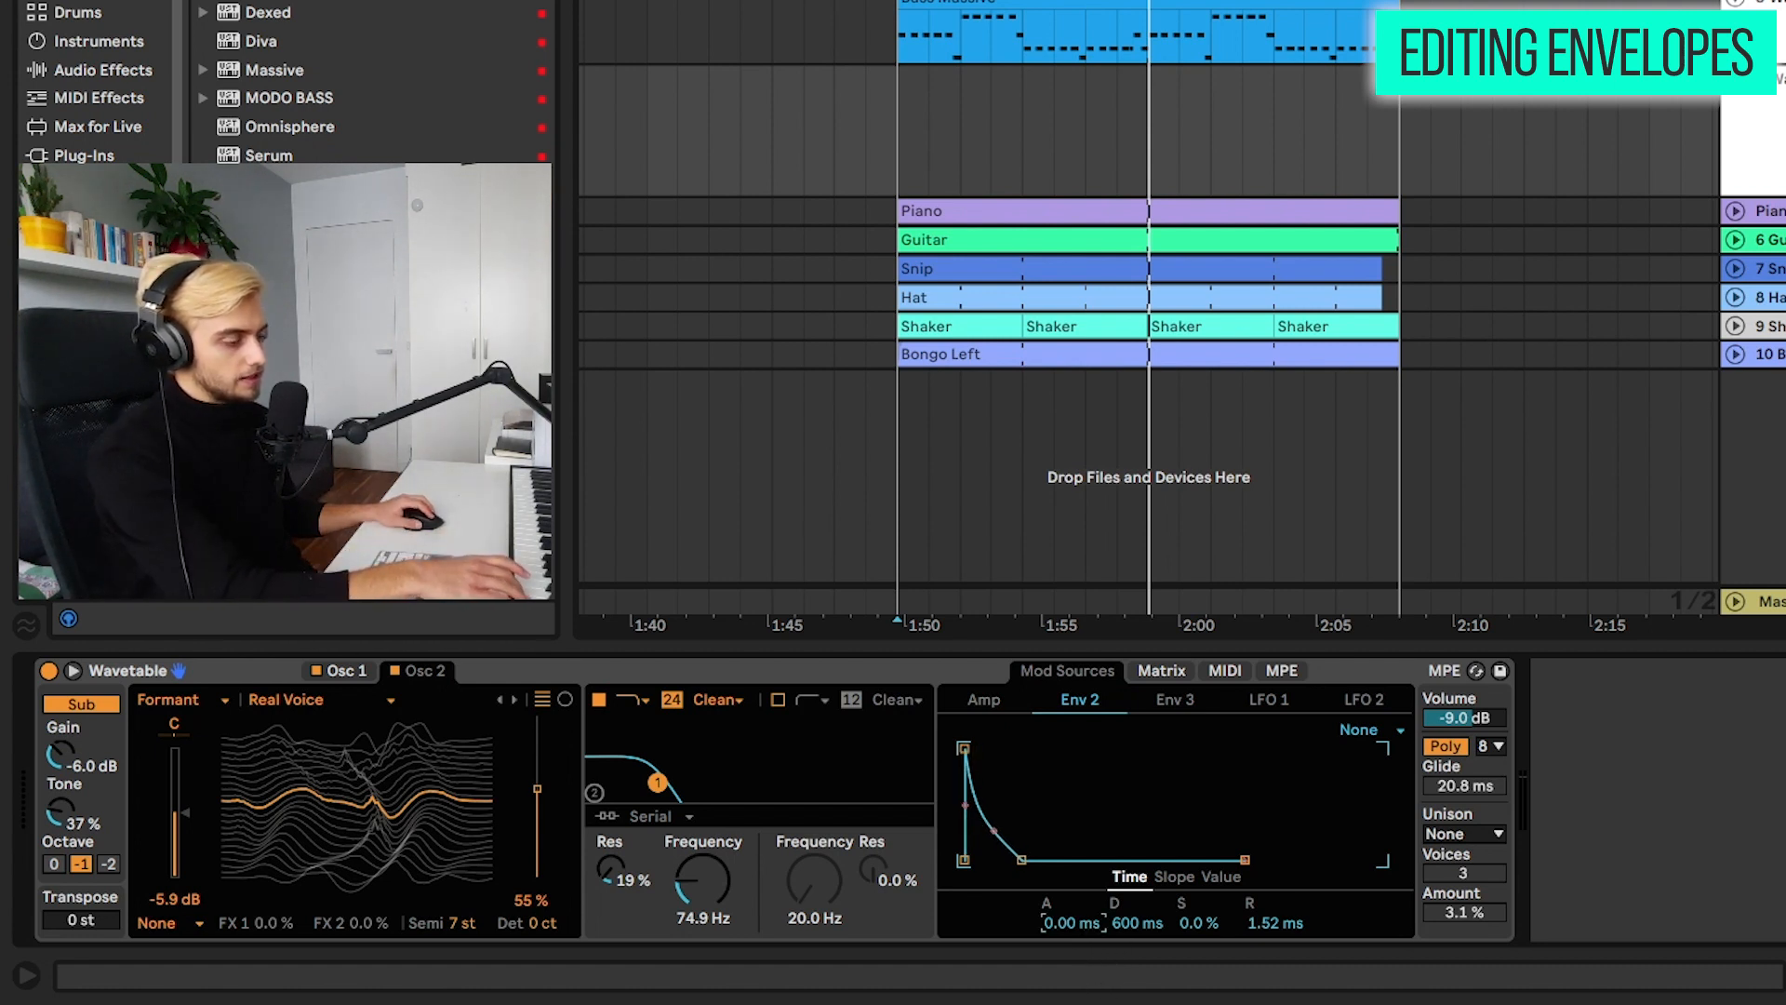
mouse_move(1068, 923)
mouse_down()
mouse_move(1068, 901)
mouse_move(1070, 941)
mouse_up()
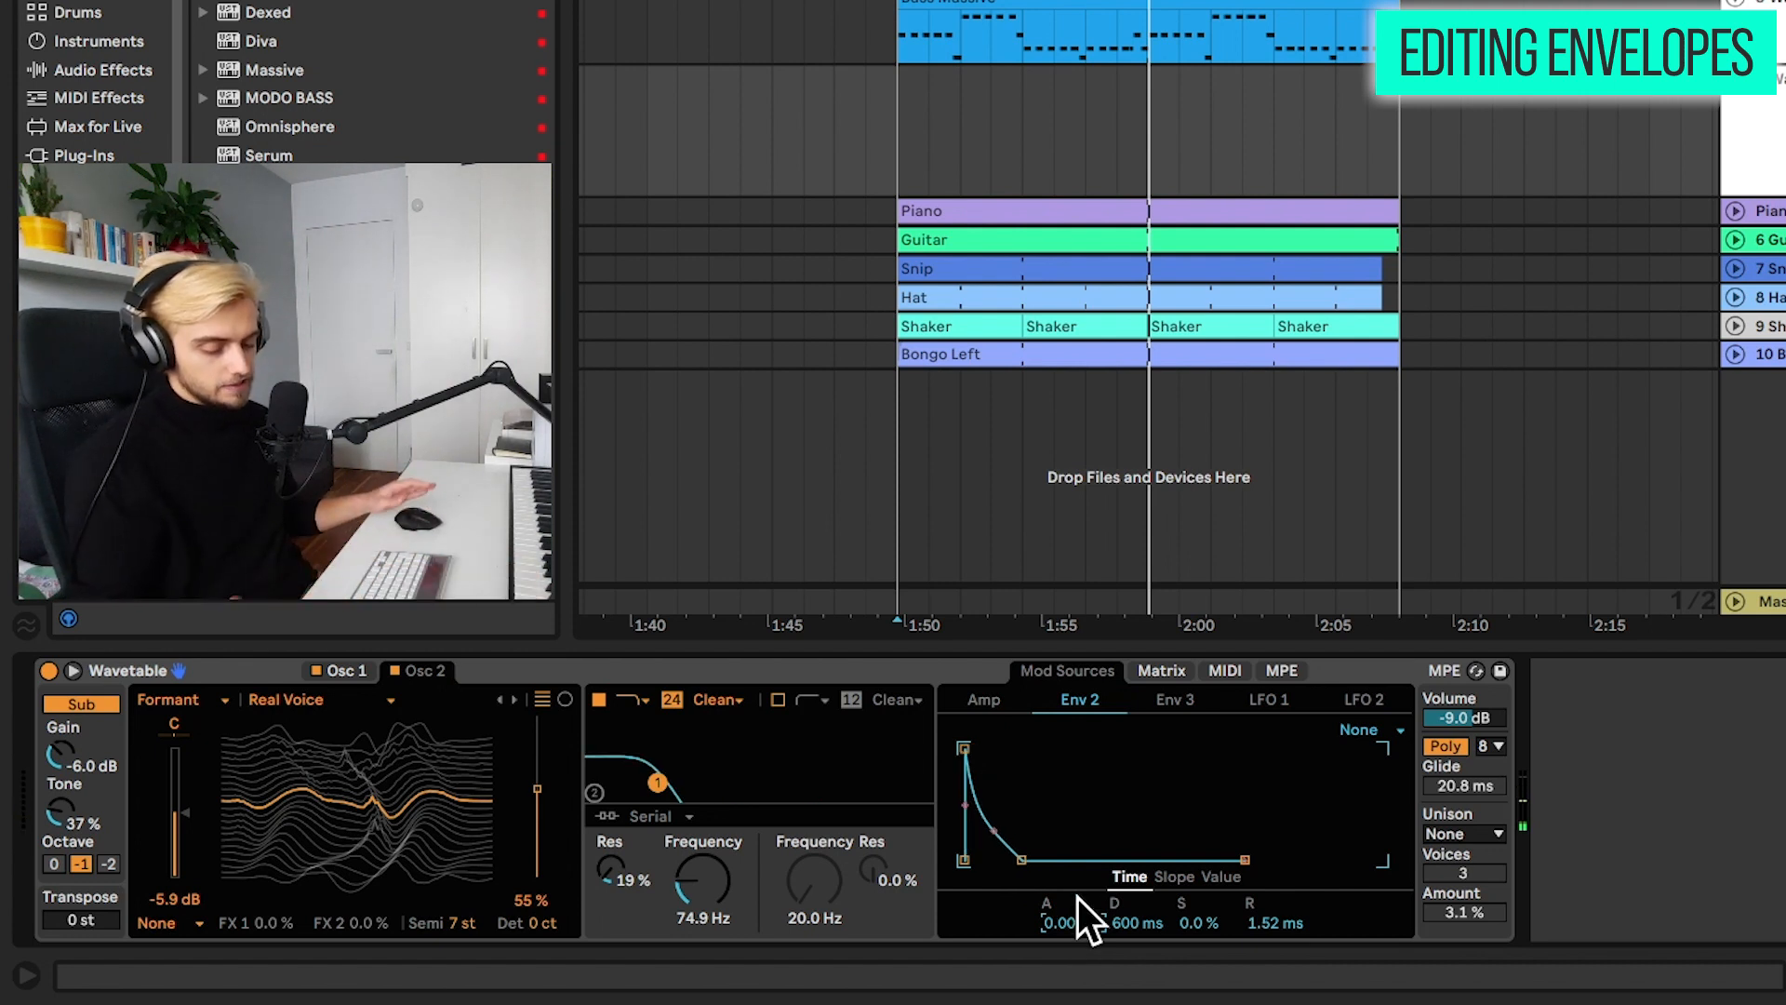
key(ctrl+z)
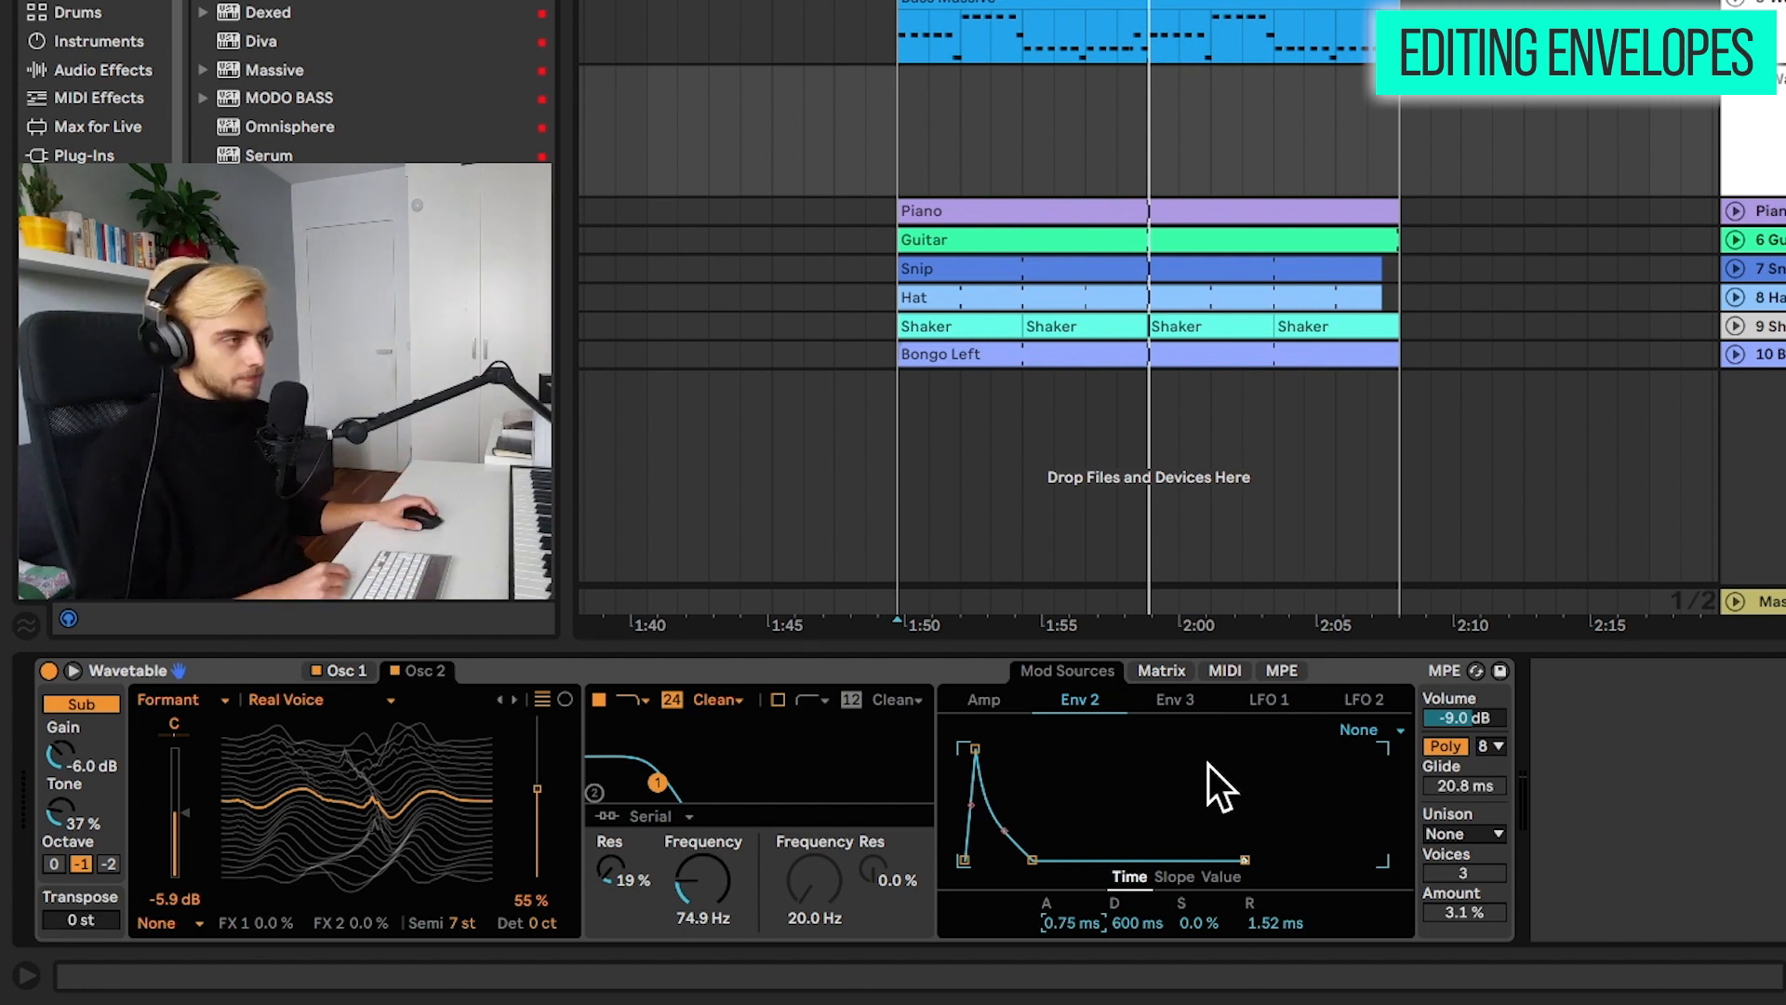
- Set the amp envelope's attack to 0.18 ms, sustain to -5.9 dB and release to 35.5 ms
click(986, 701)
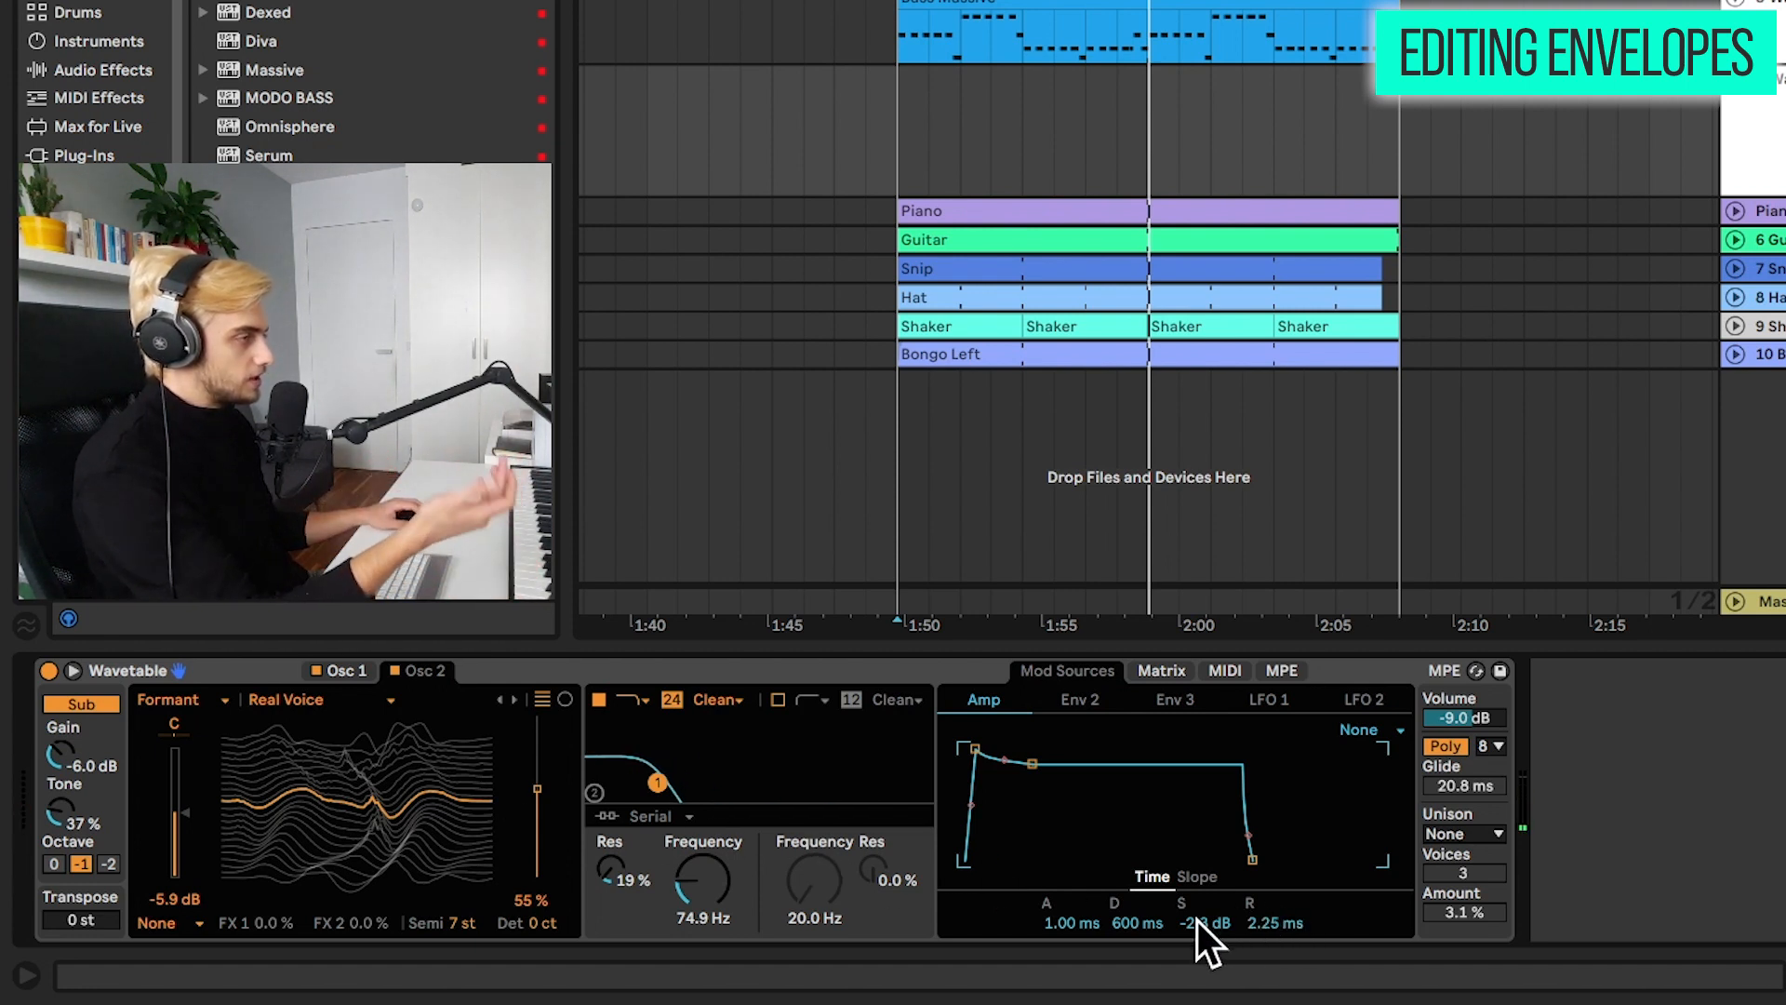
drag(1197, 921, 1197, 940)
drag(1205, 922, 1205, 947)
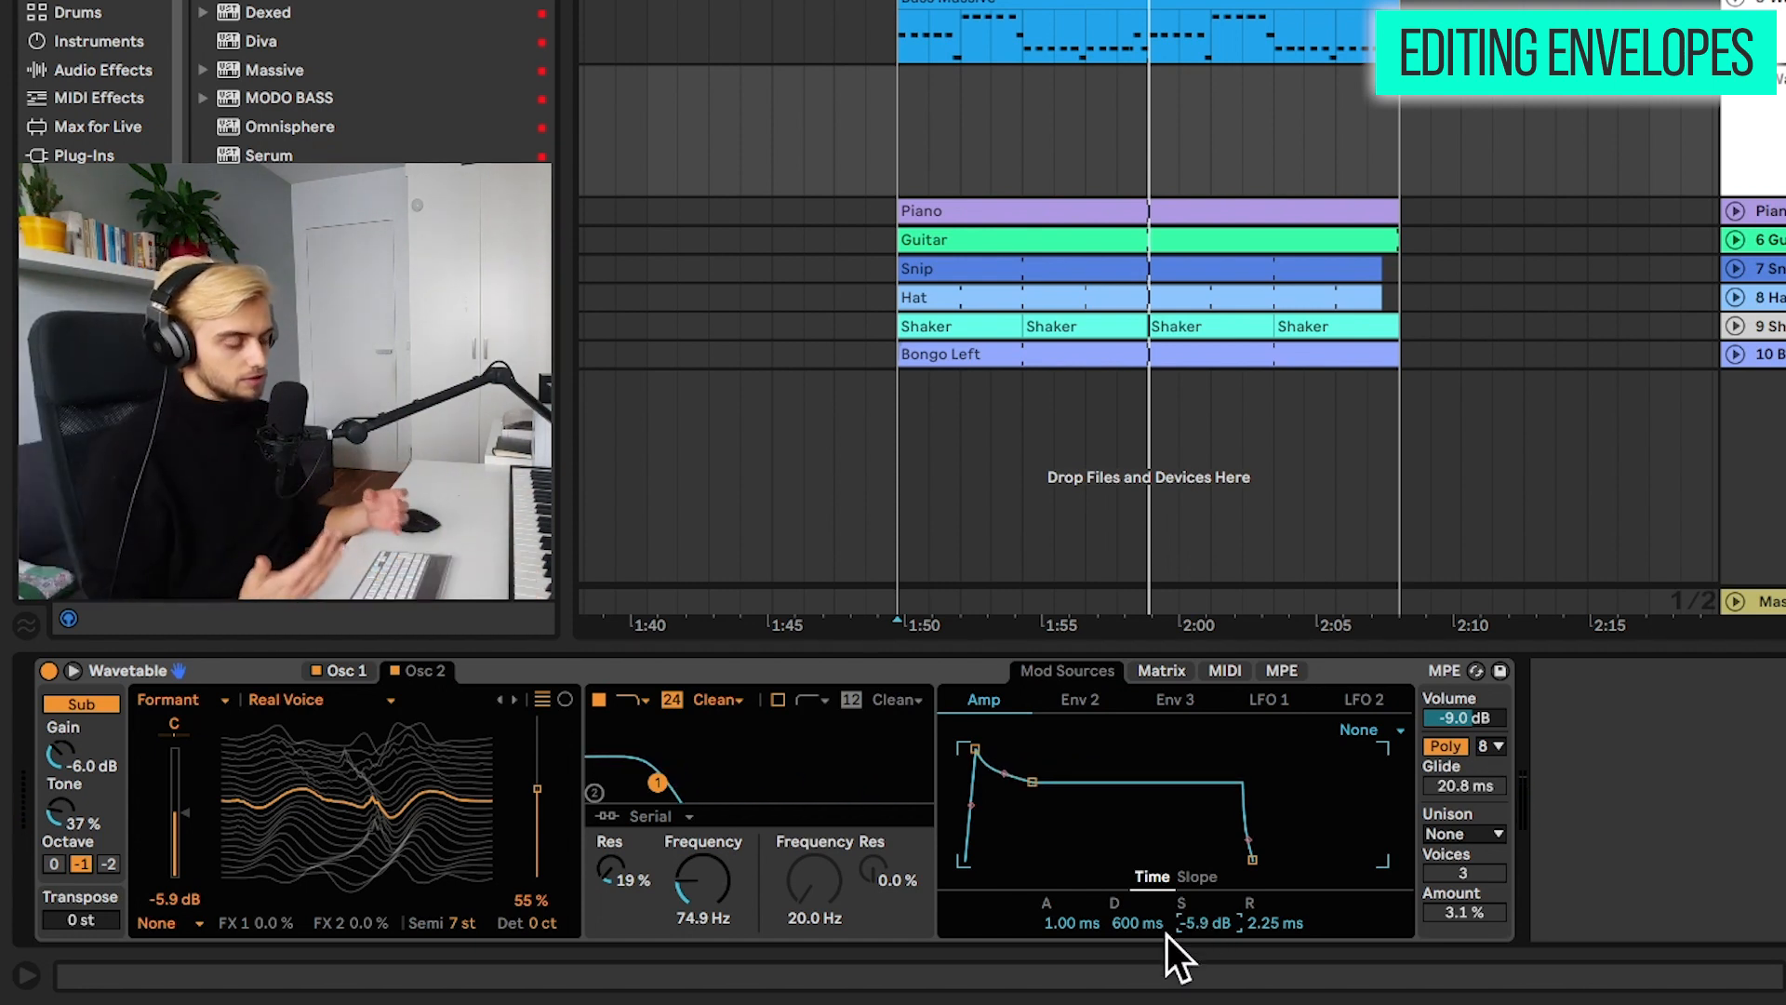
click(1076, 925)
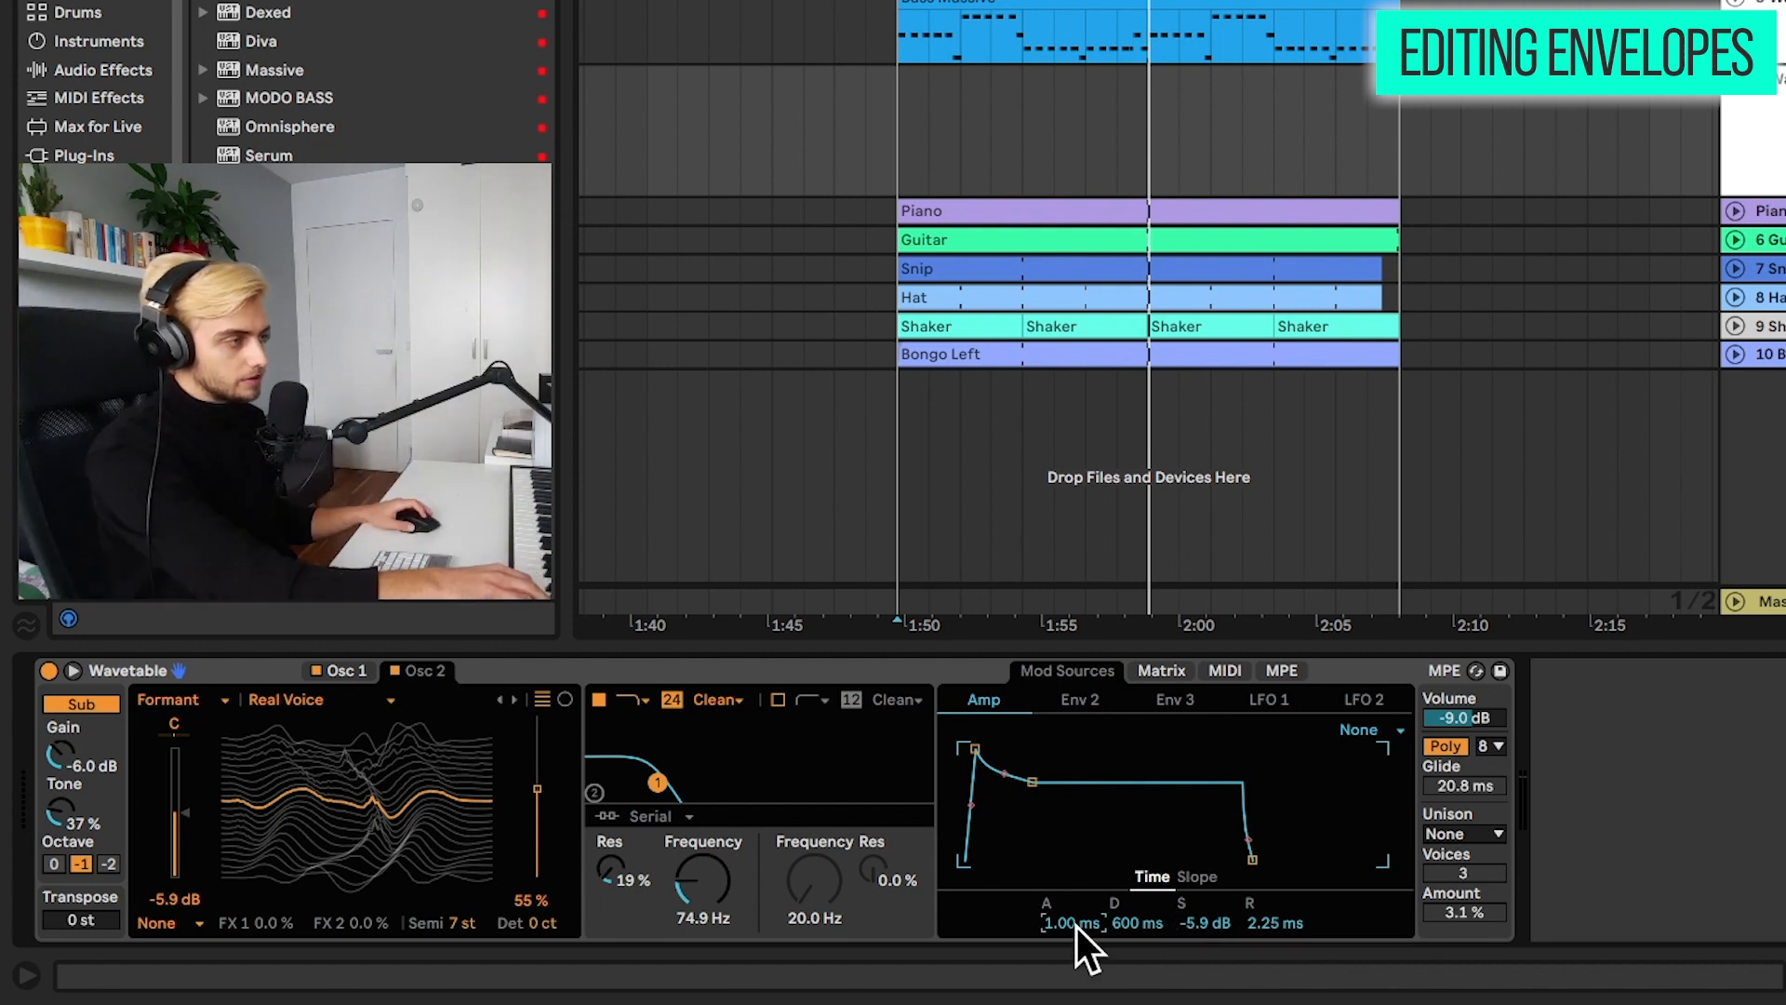
drag(1084, 926, 1084, 944)
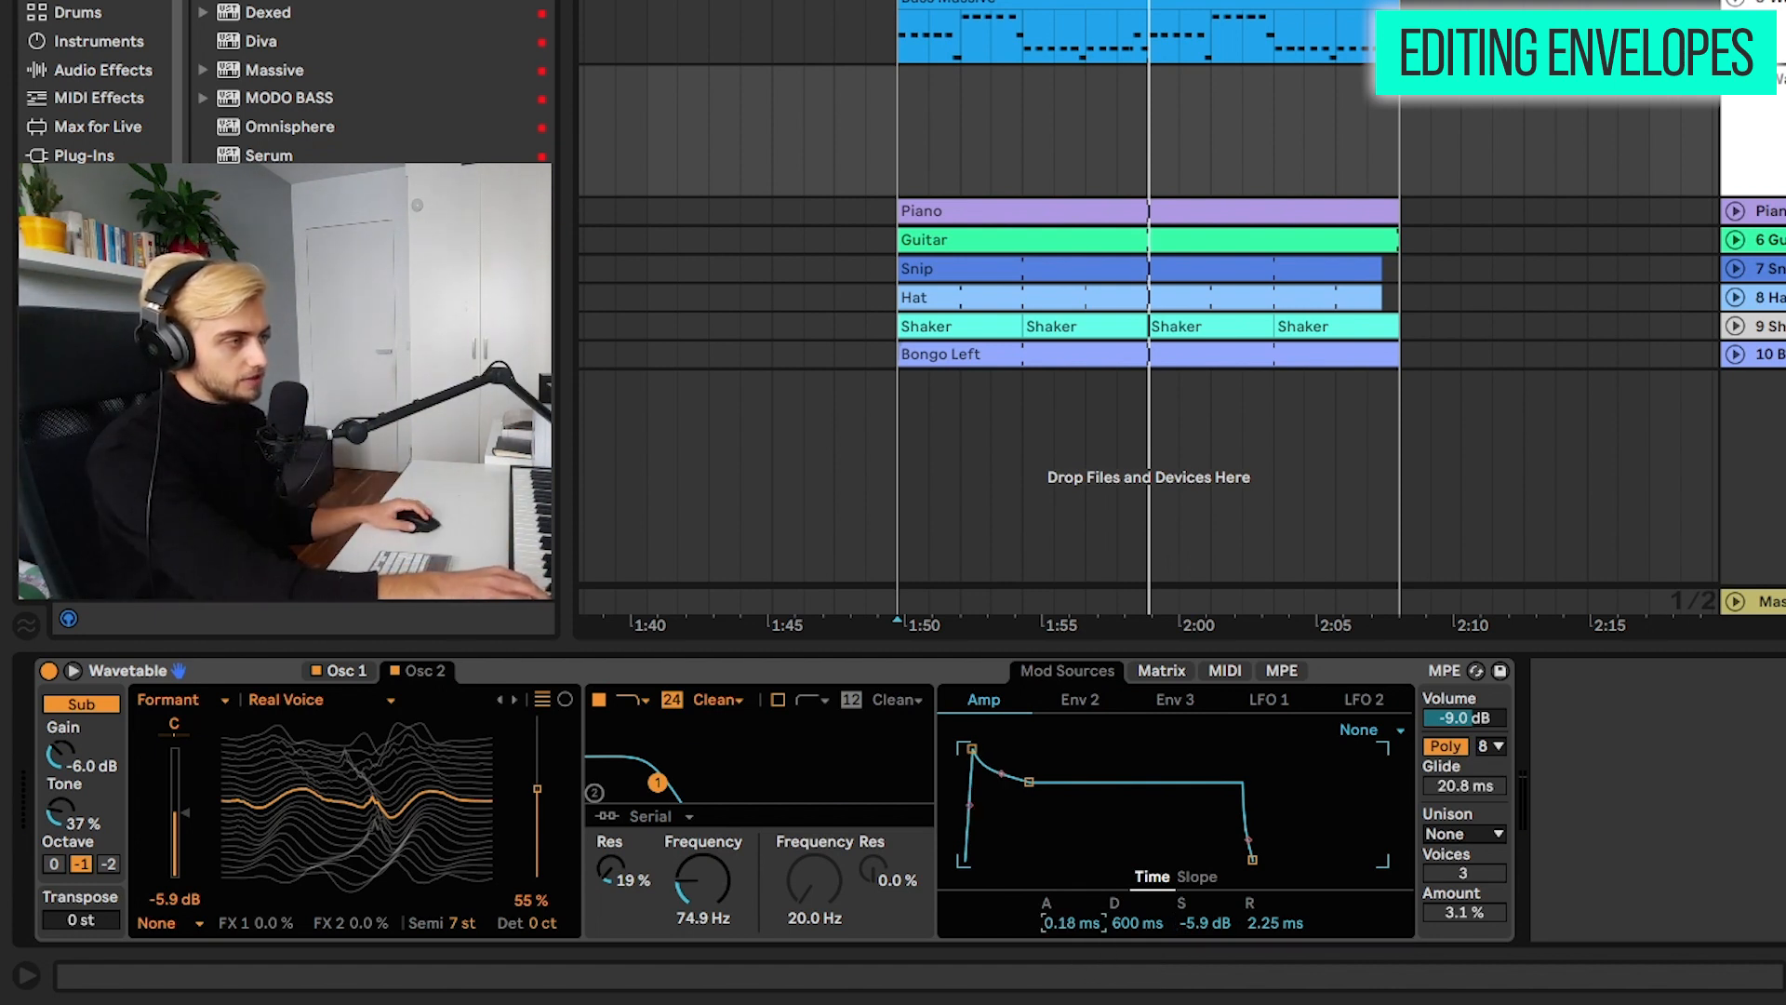
drag(1275, 924, 1275, 907)
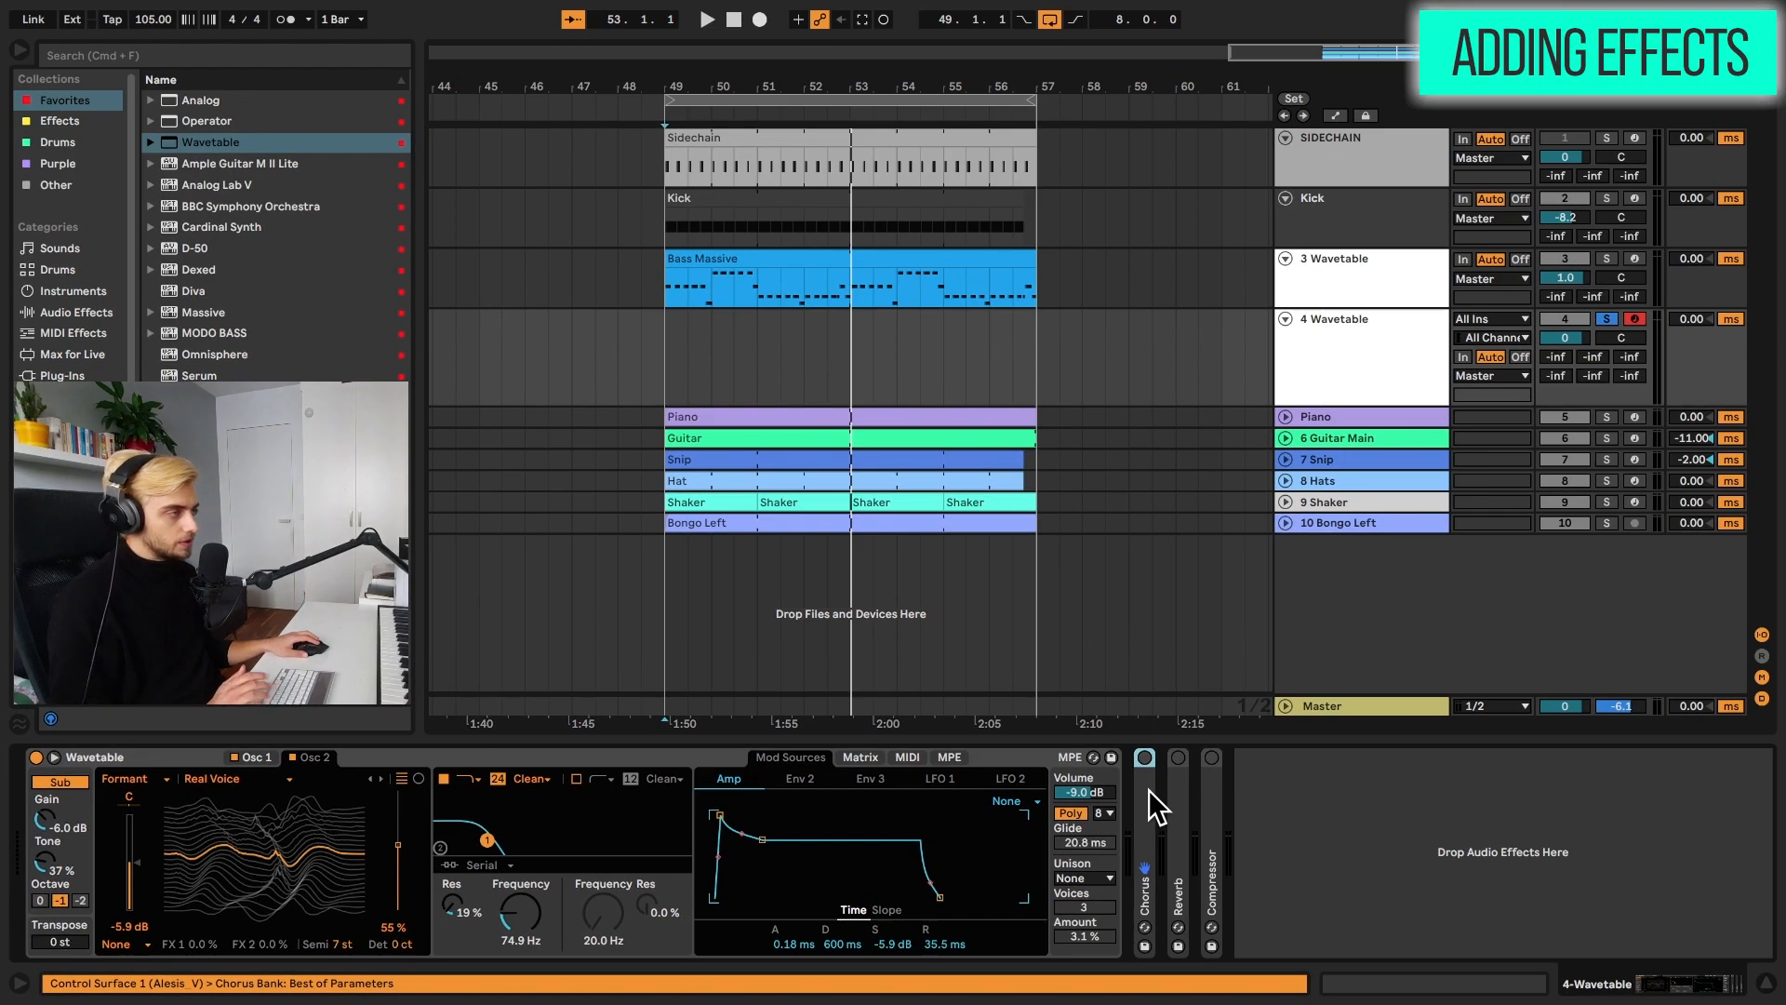
- Expand the Chorus device after the synth and switch it on
double_click(1146, 773)
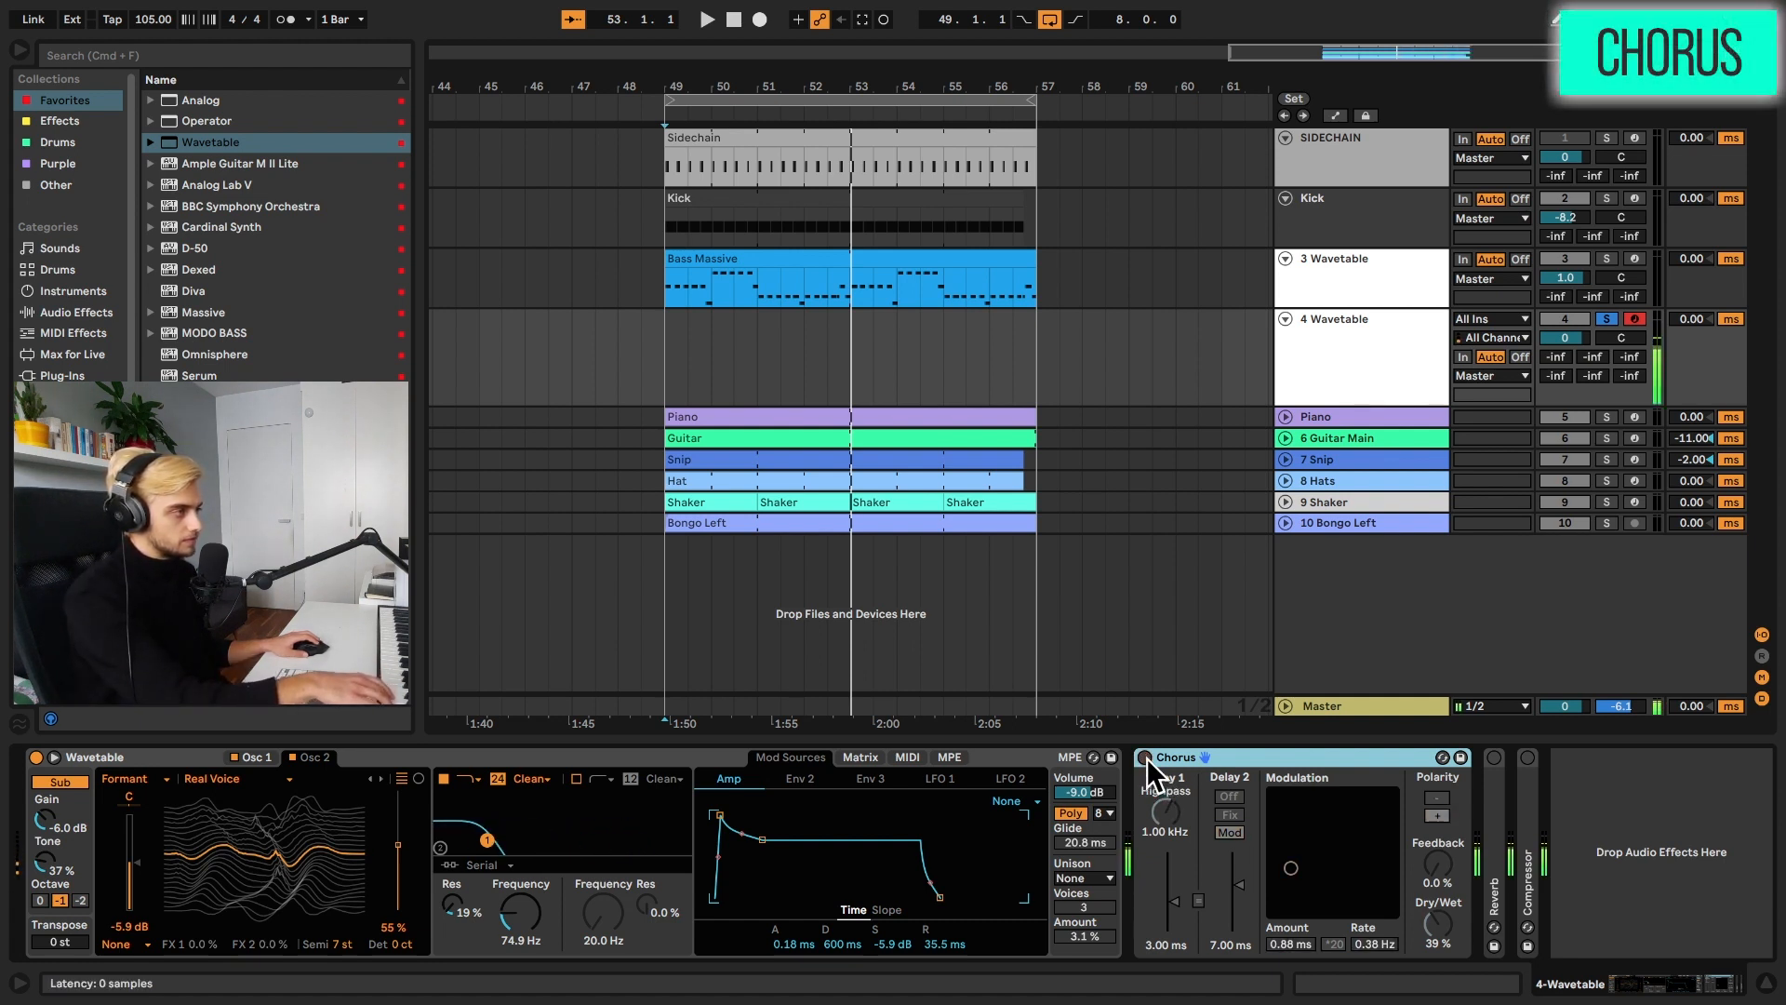
click(1146, 757)
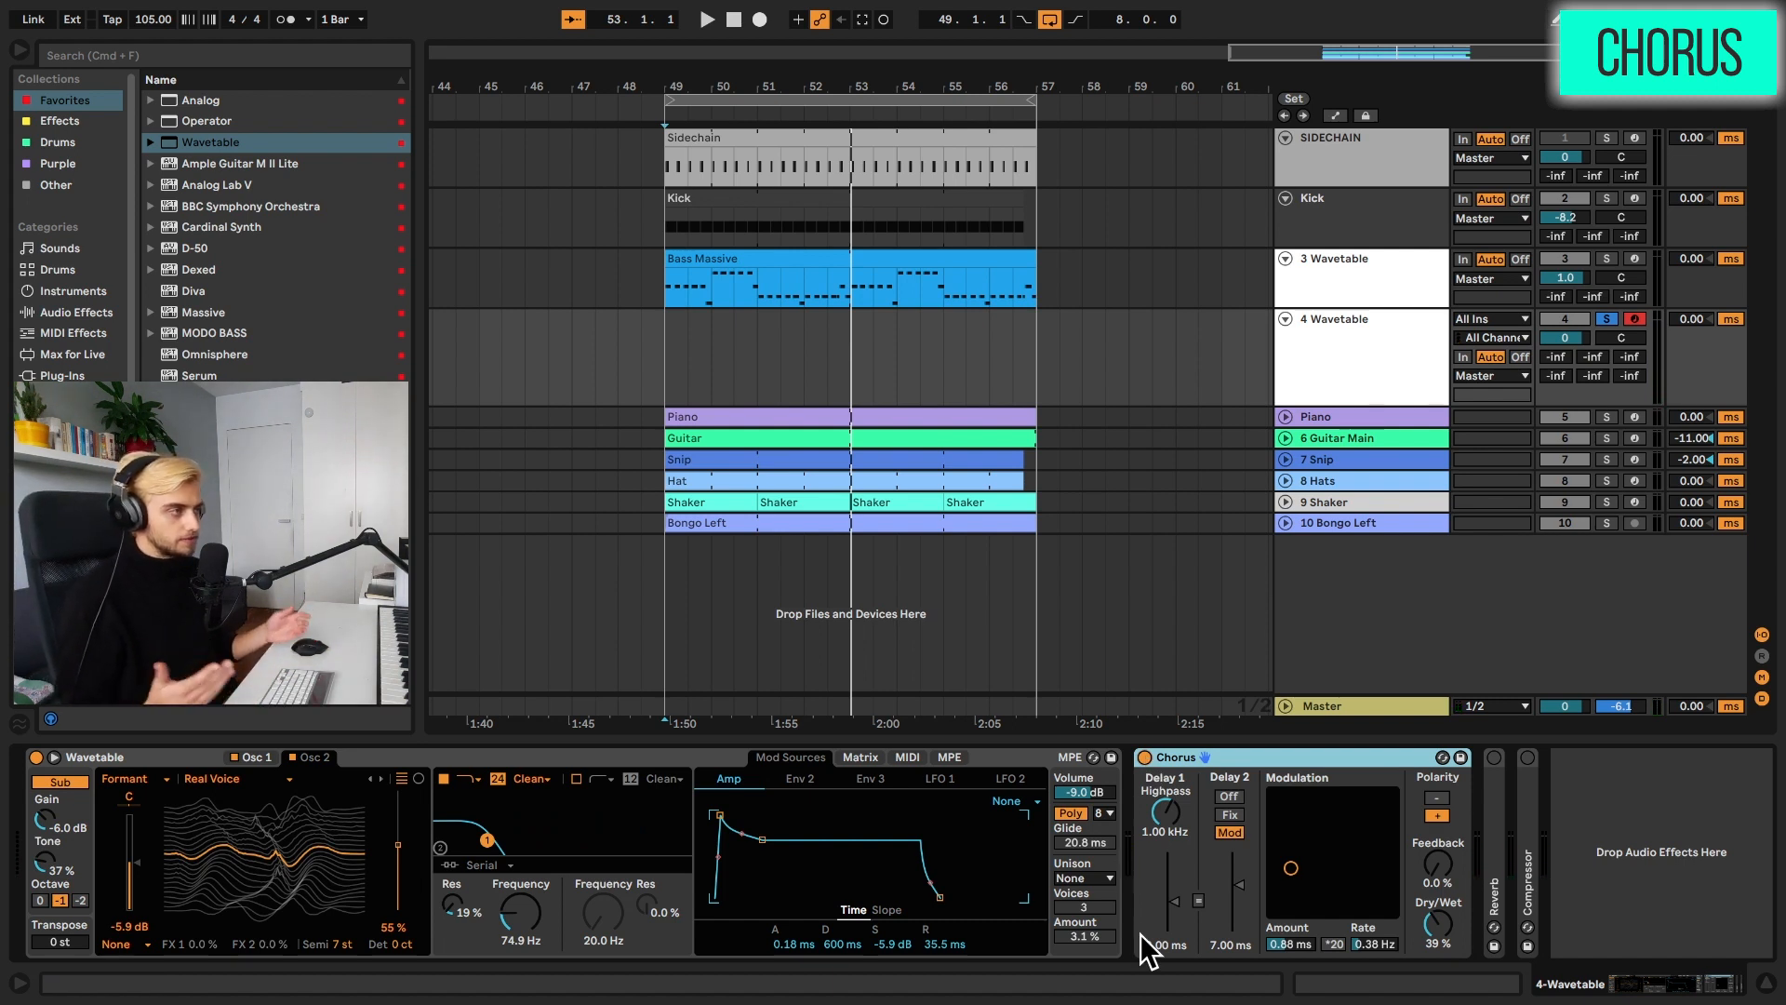
- Search the browser for "legacy", select Chorus in the Legacy audio effects folder, and collapse the Chorus device
key(super+f)
text(legacy)
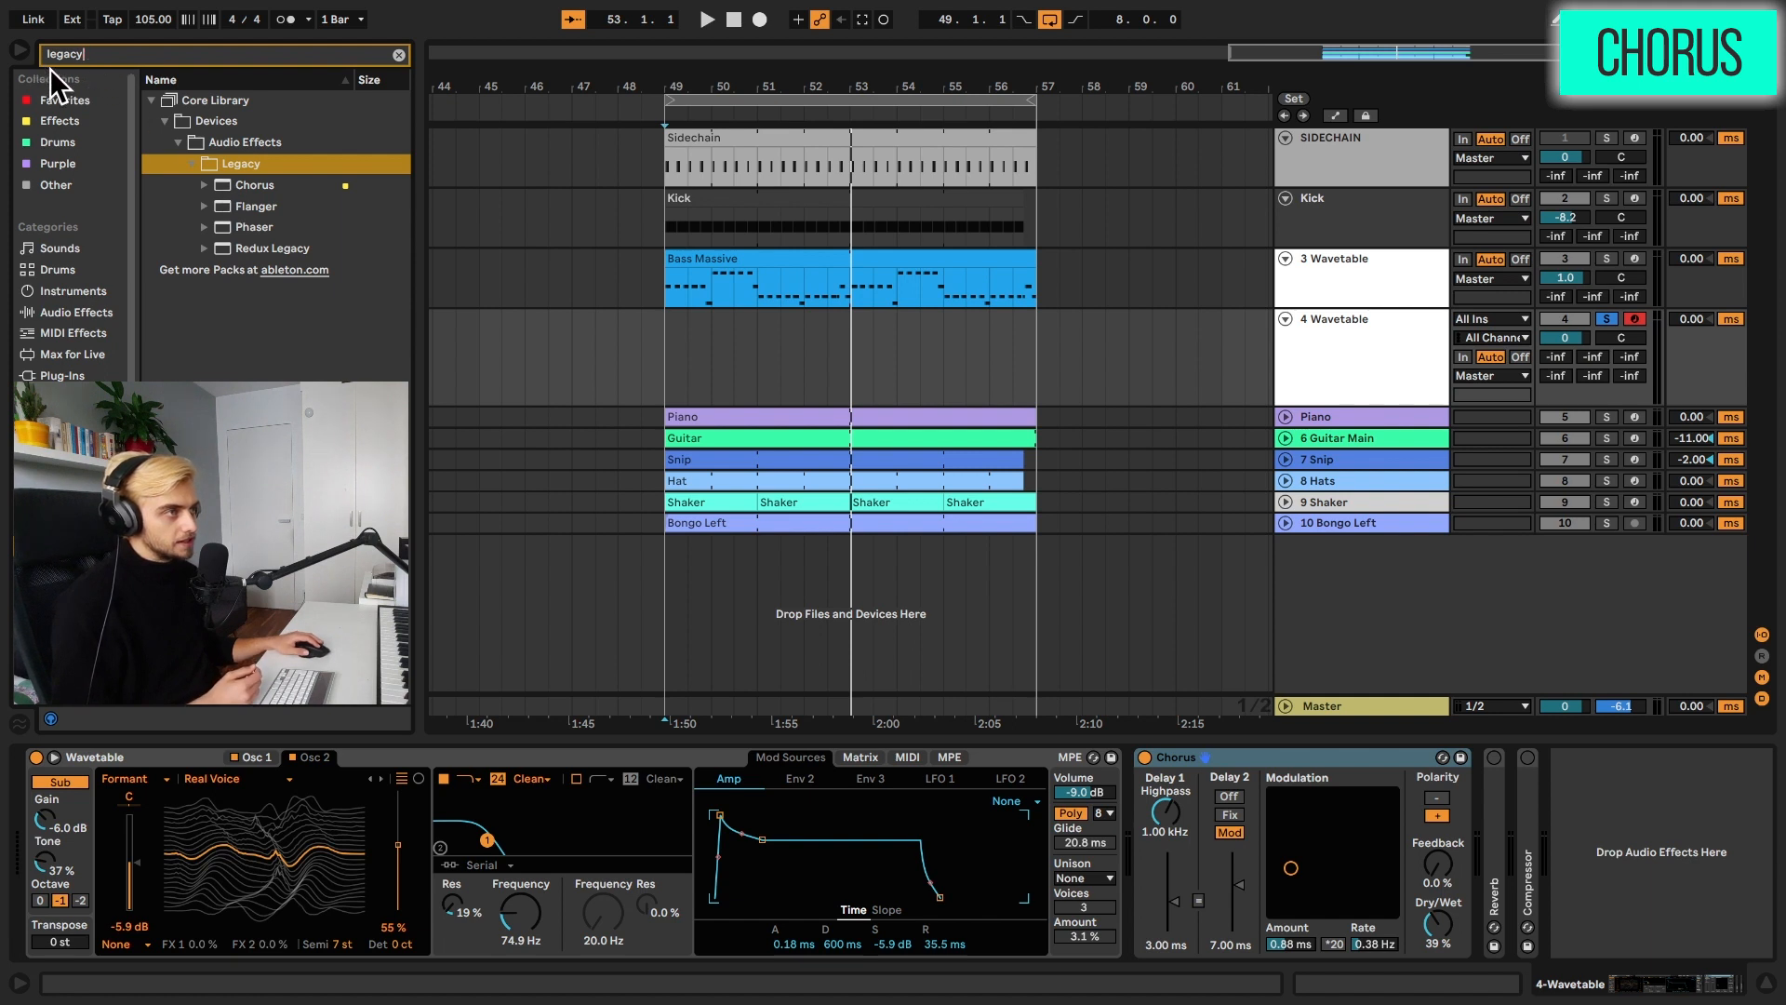
click(210, 101)
click(246, 125)
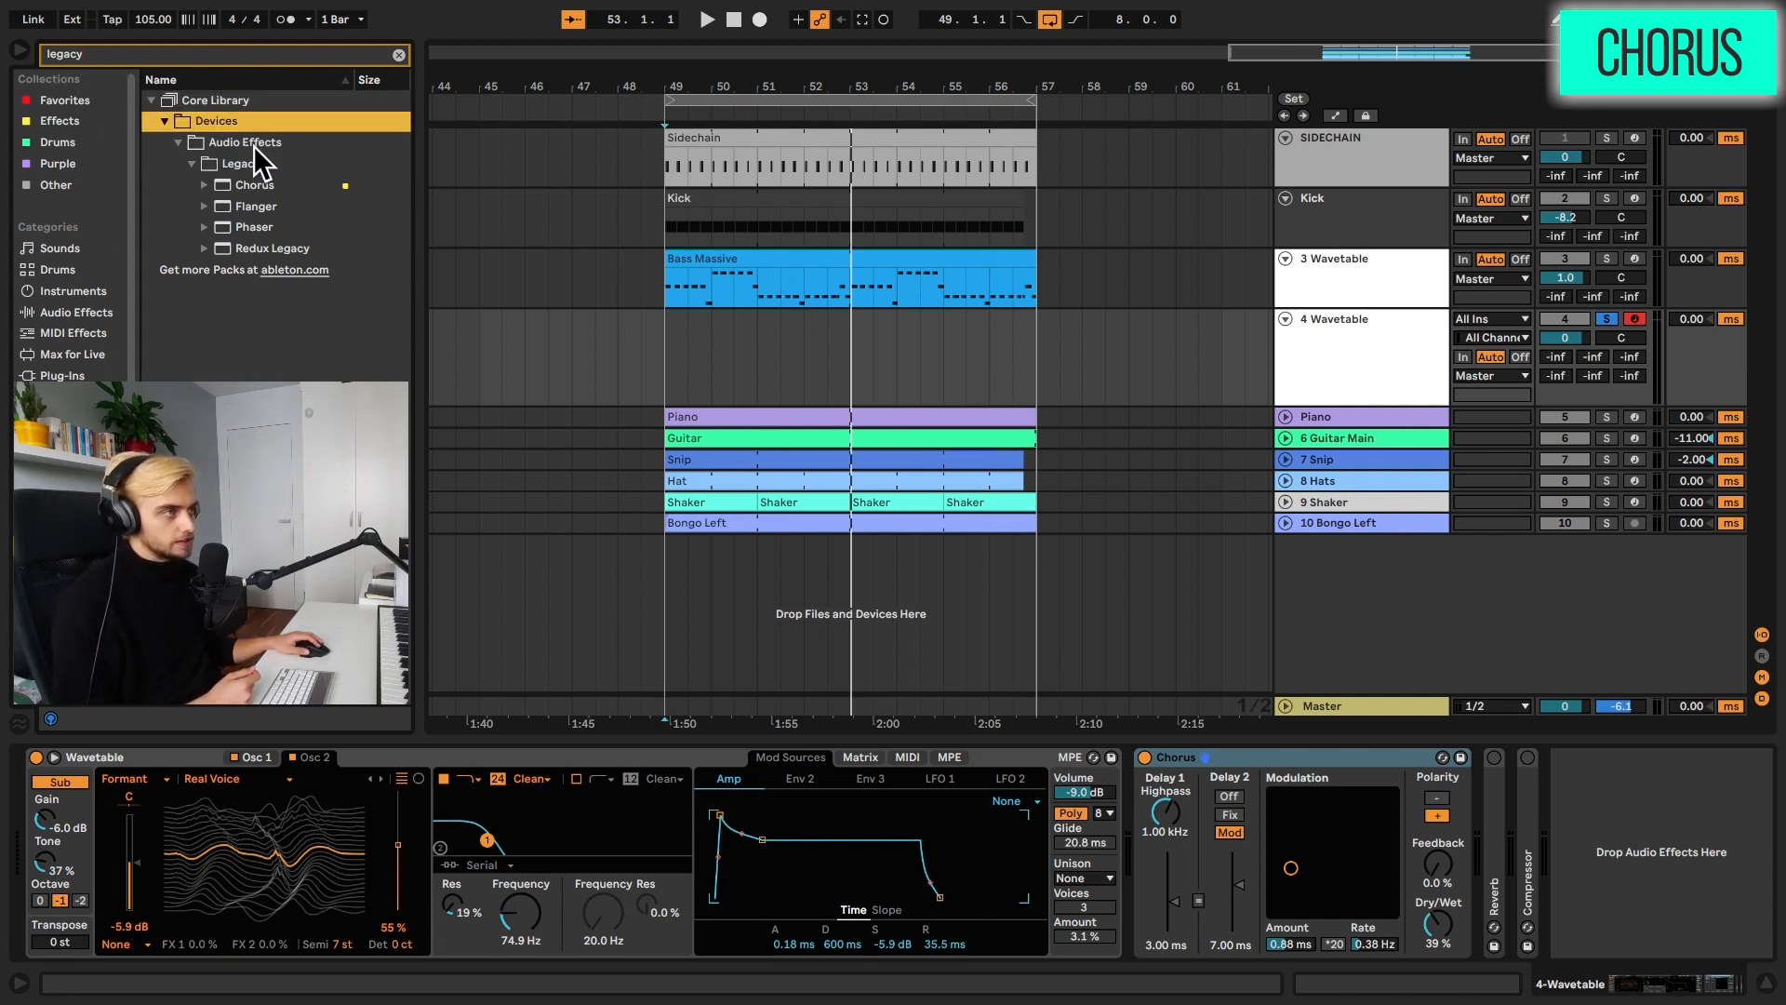
click(253, 143)
key(Down)
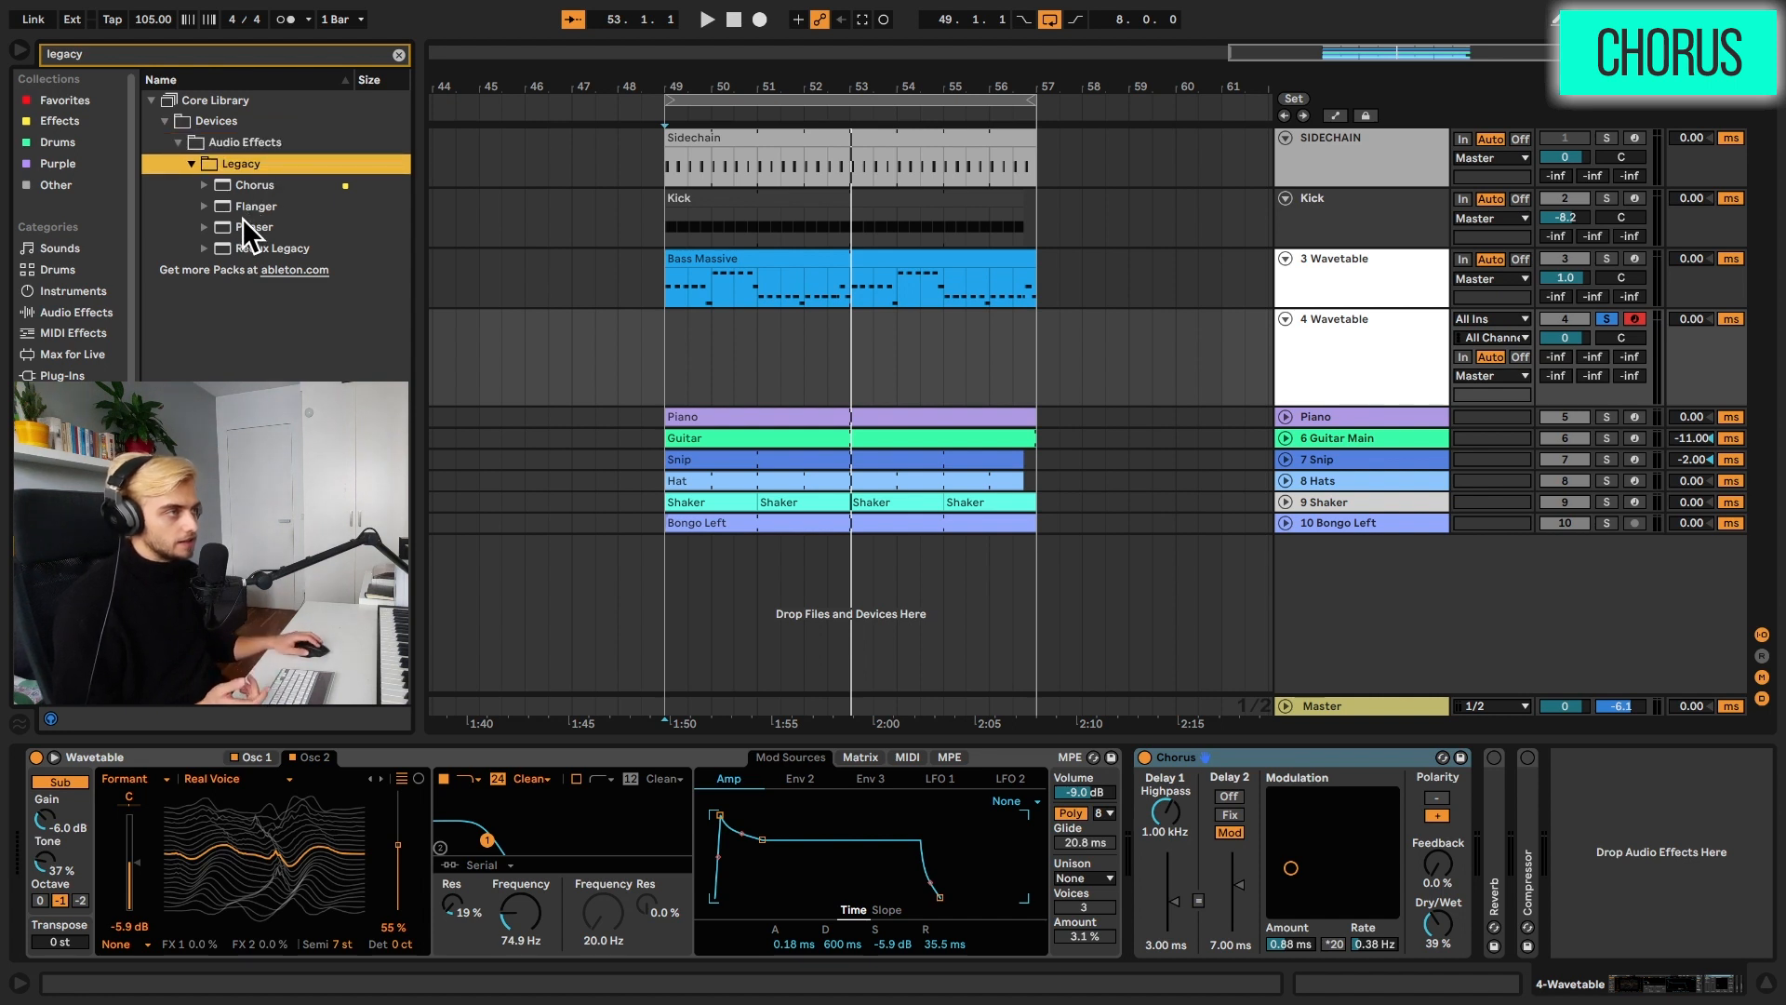
click(275, 188)
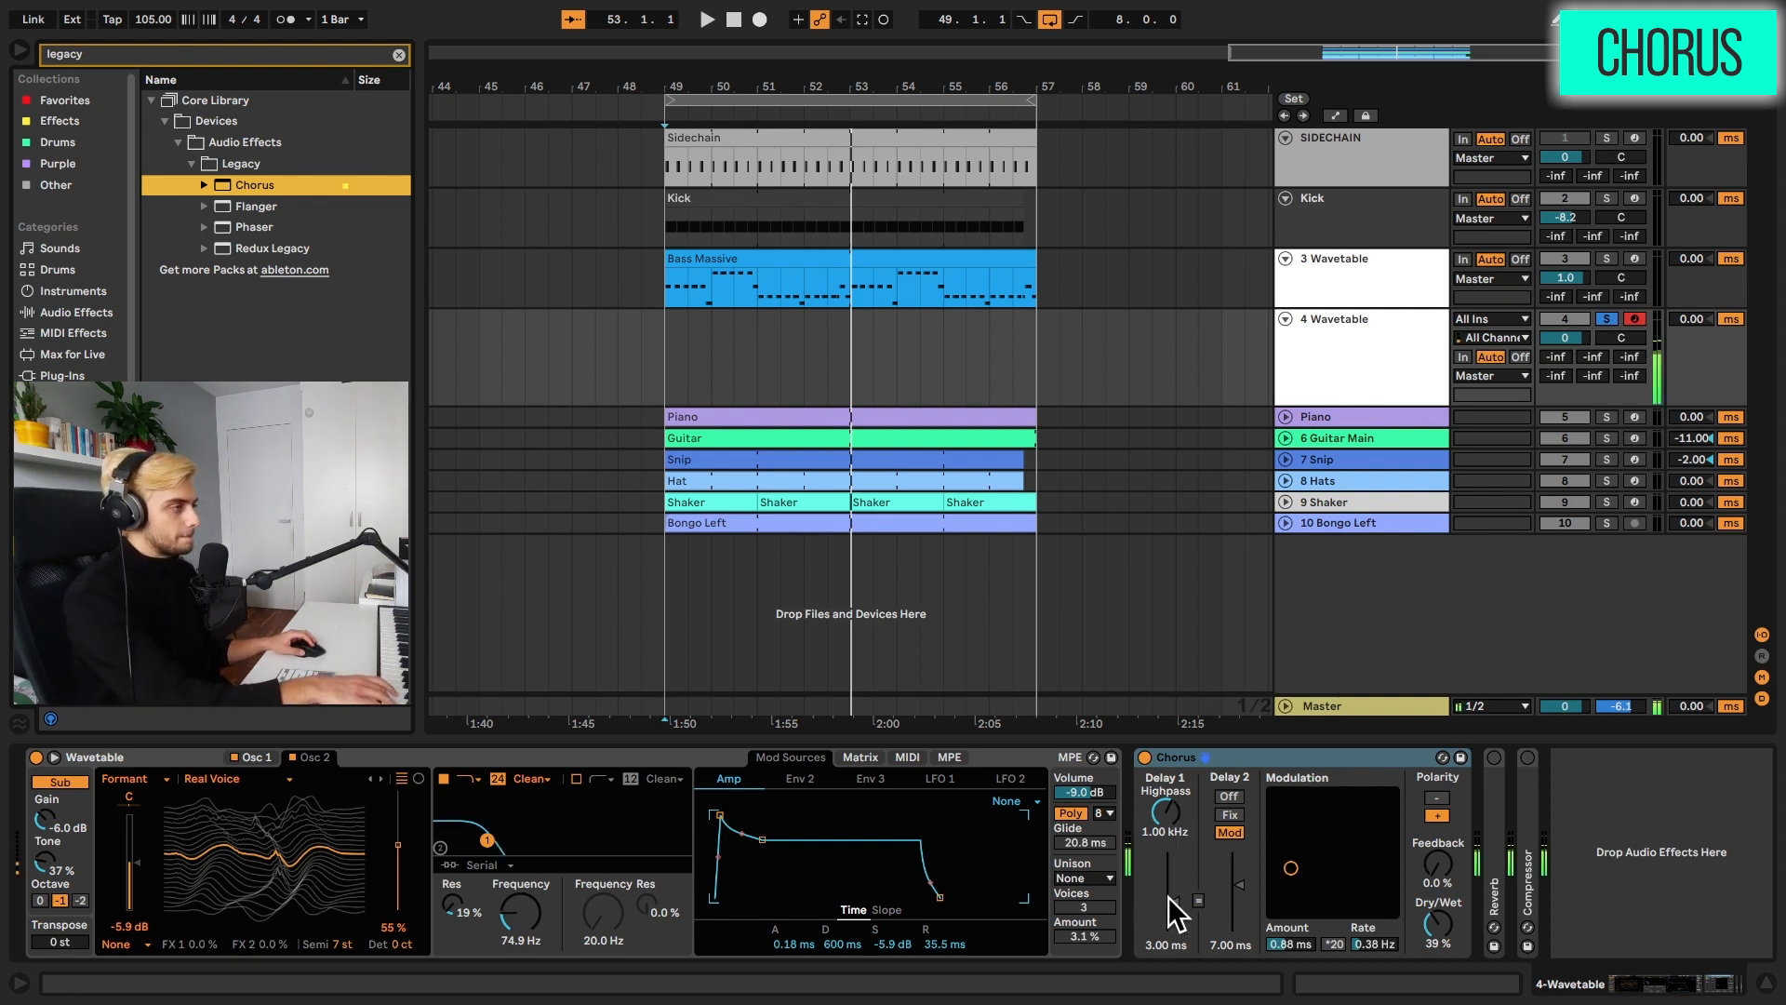
double_click(1352, 761)
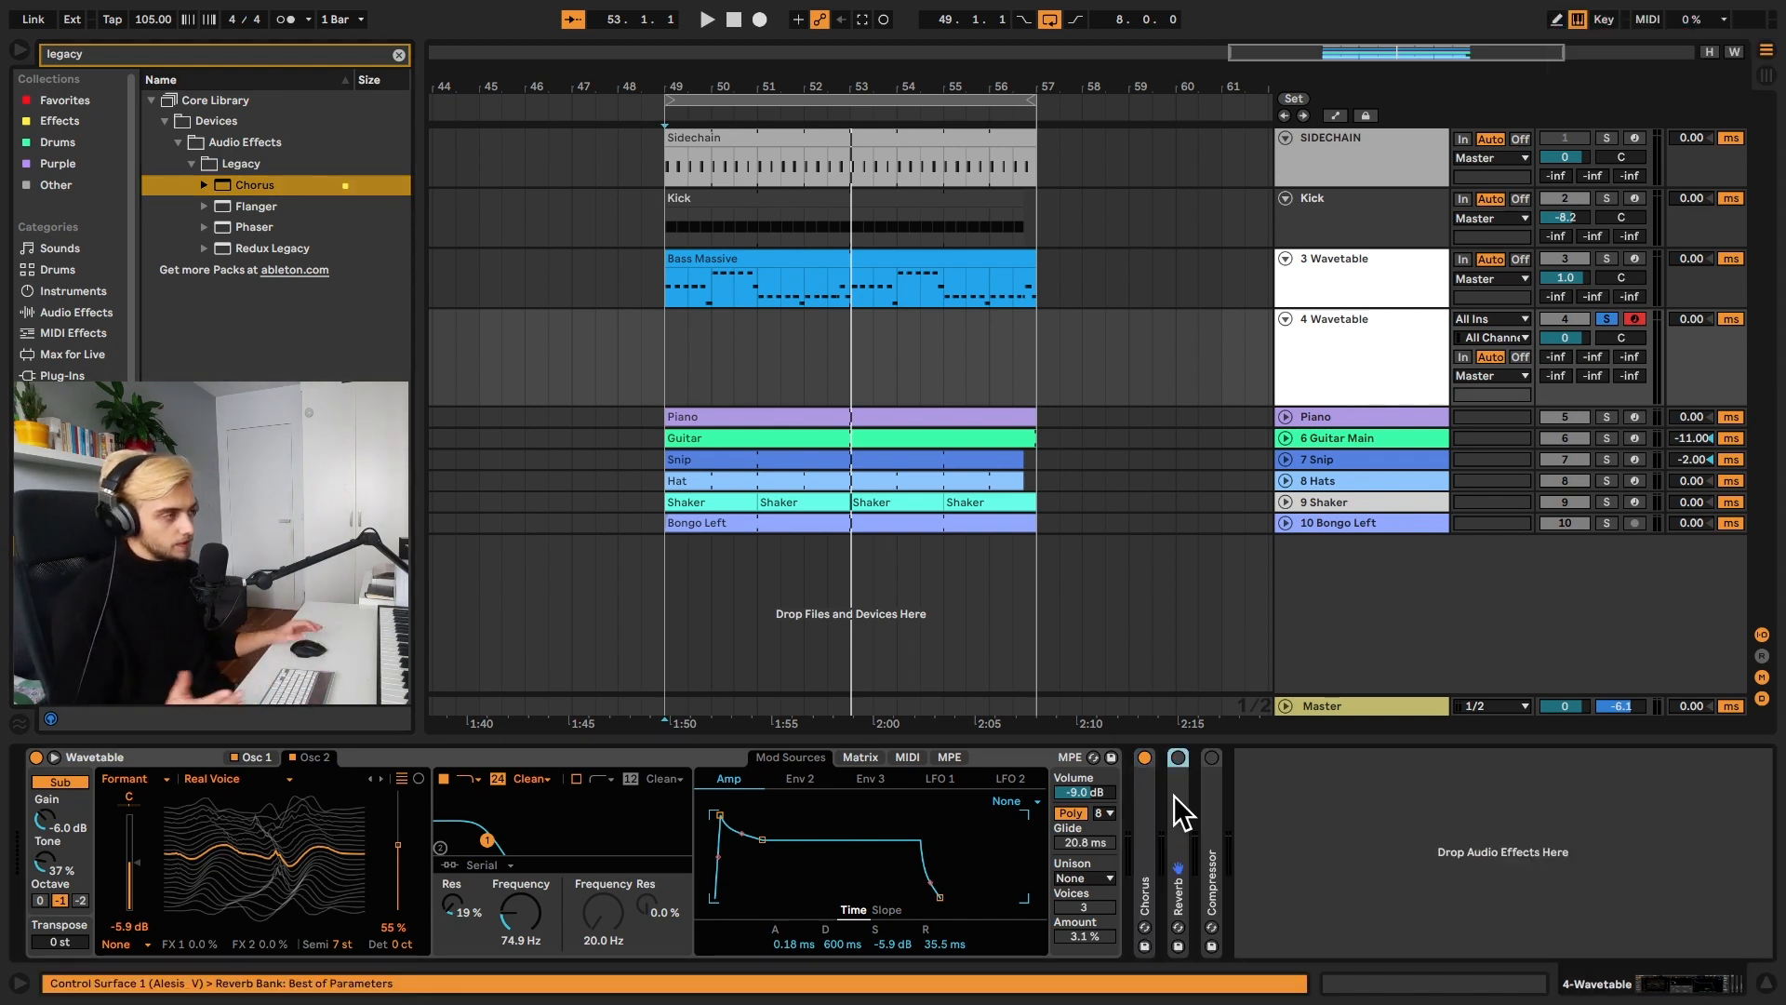
- Expand the Reverb device, set its decay time to 932 ms, and collapse the device
double_click(1174, 794)
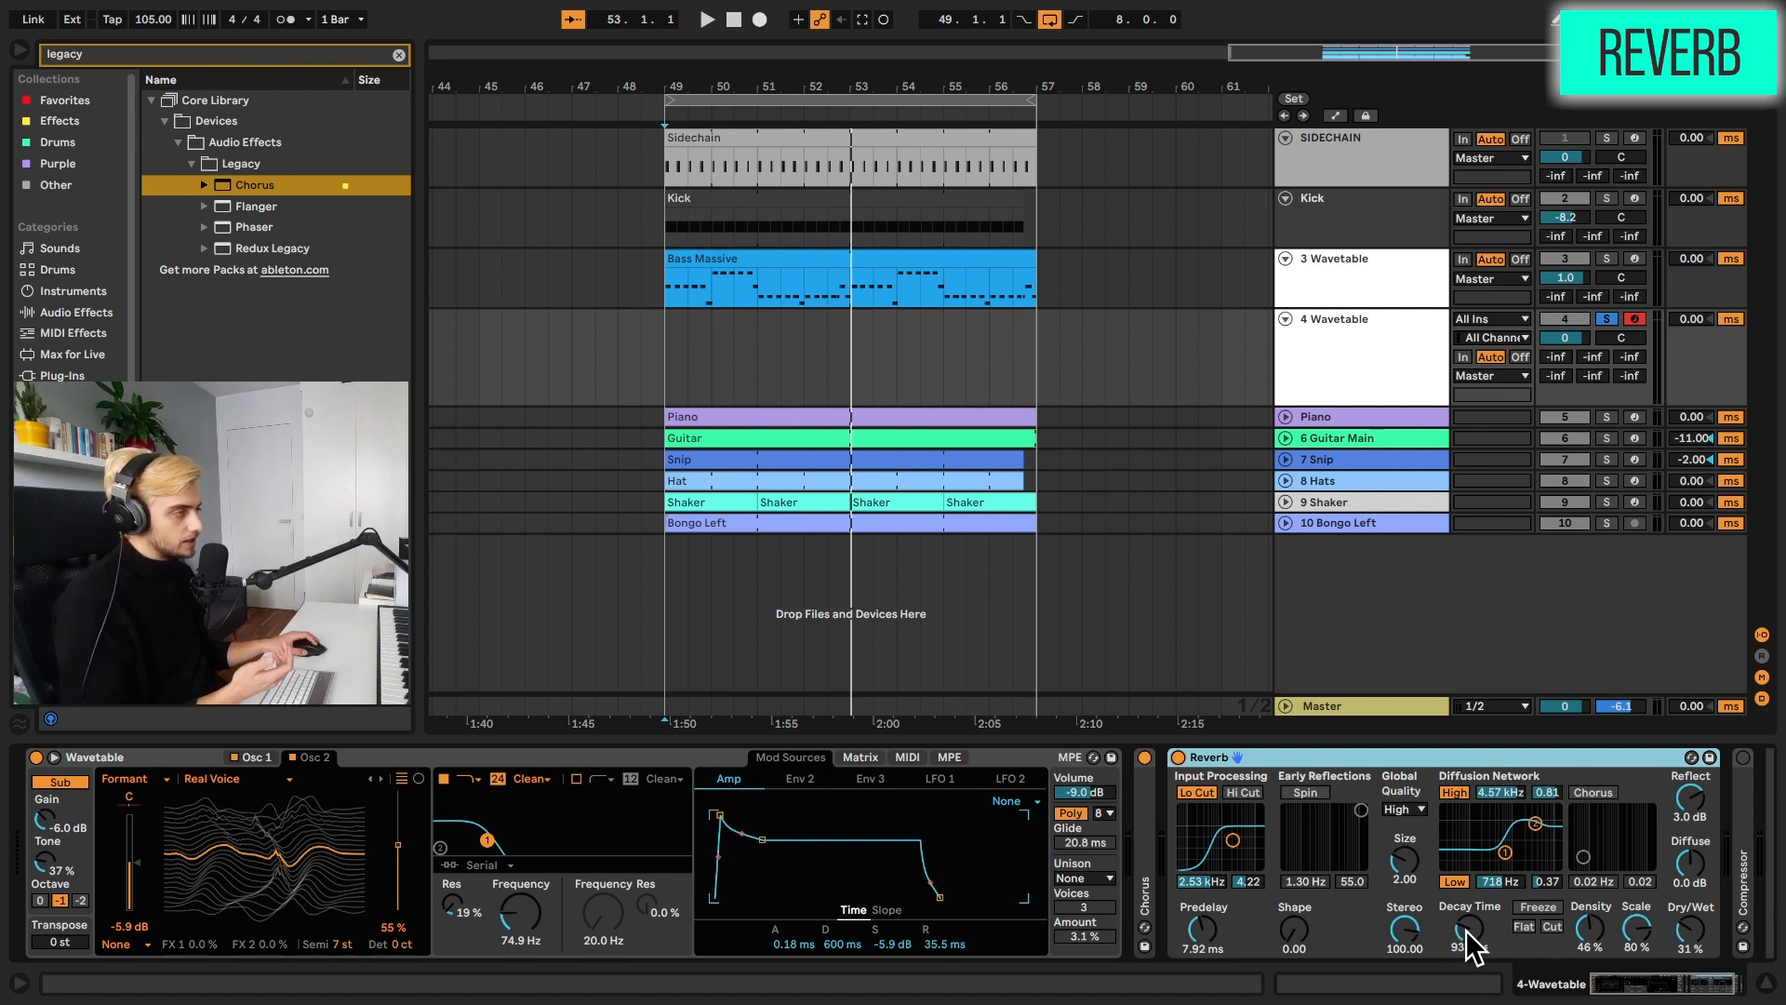
drag(1468, 930, 1468, 984)
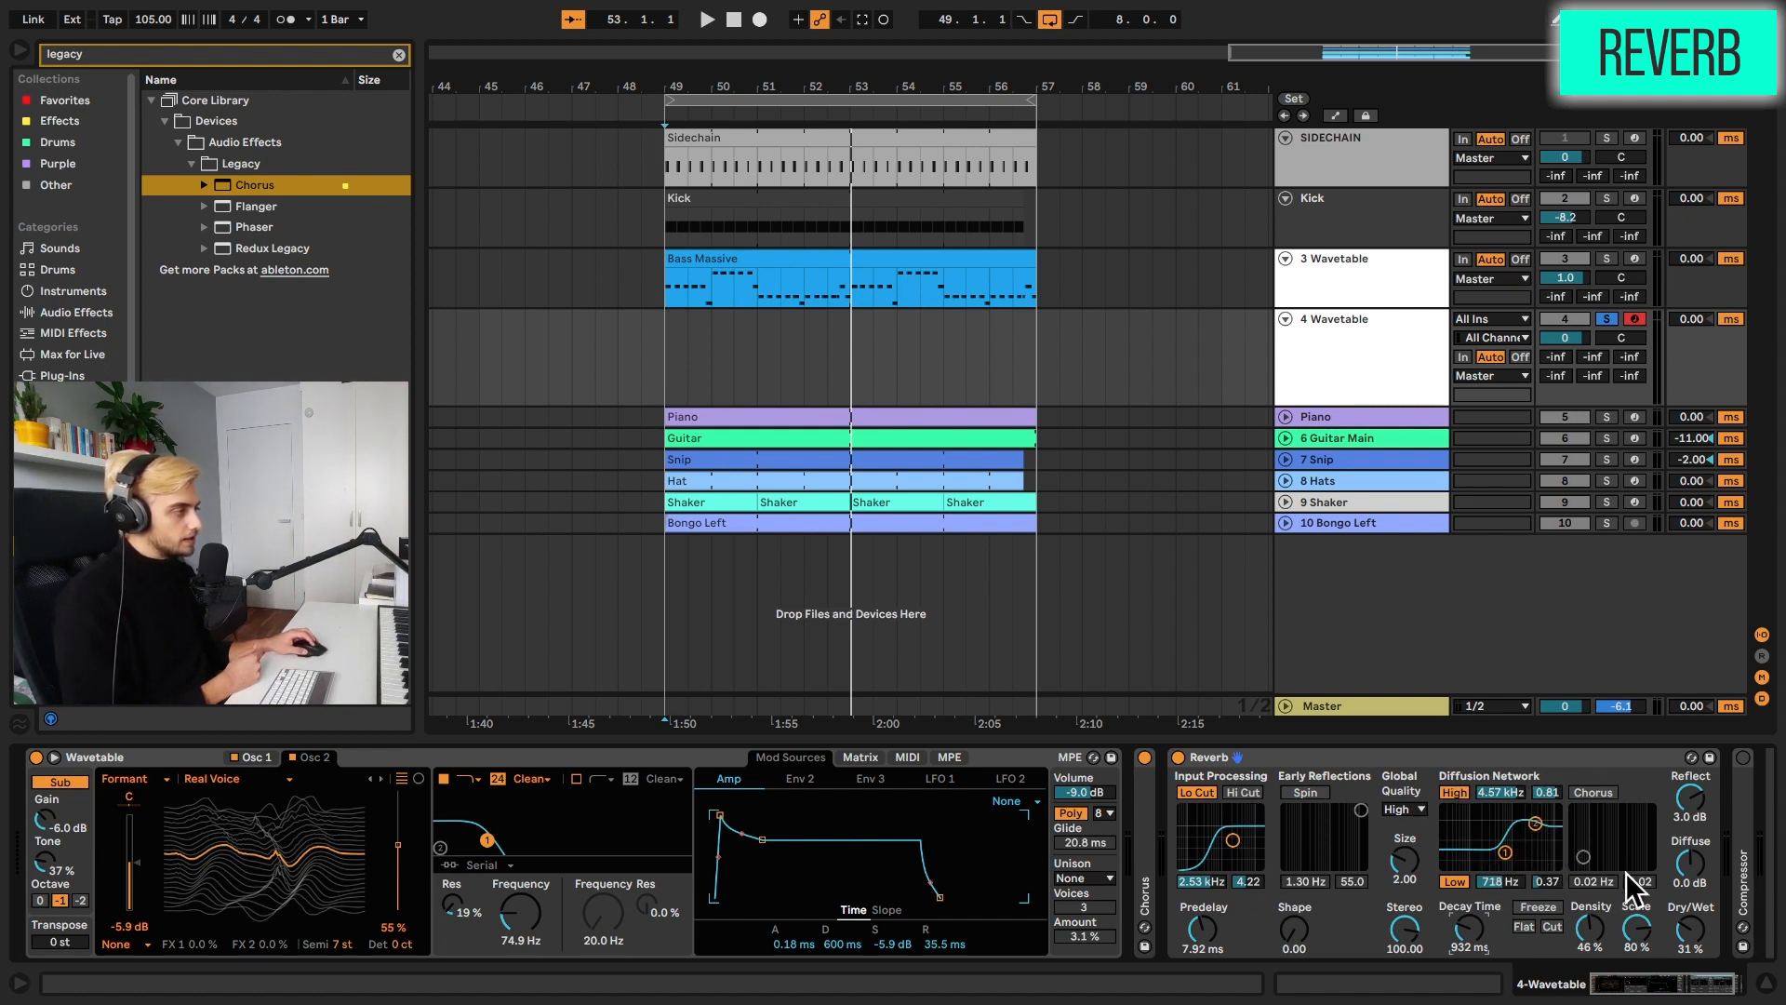
double_click(1209, 757)
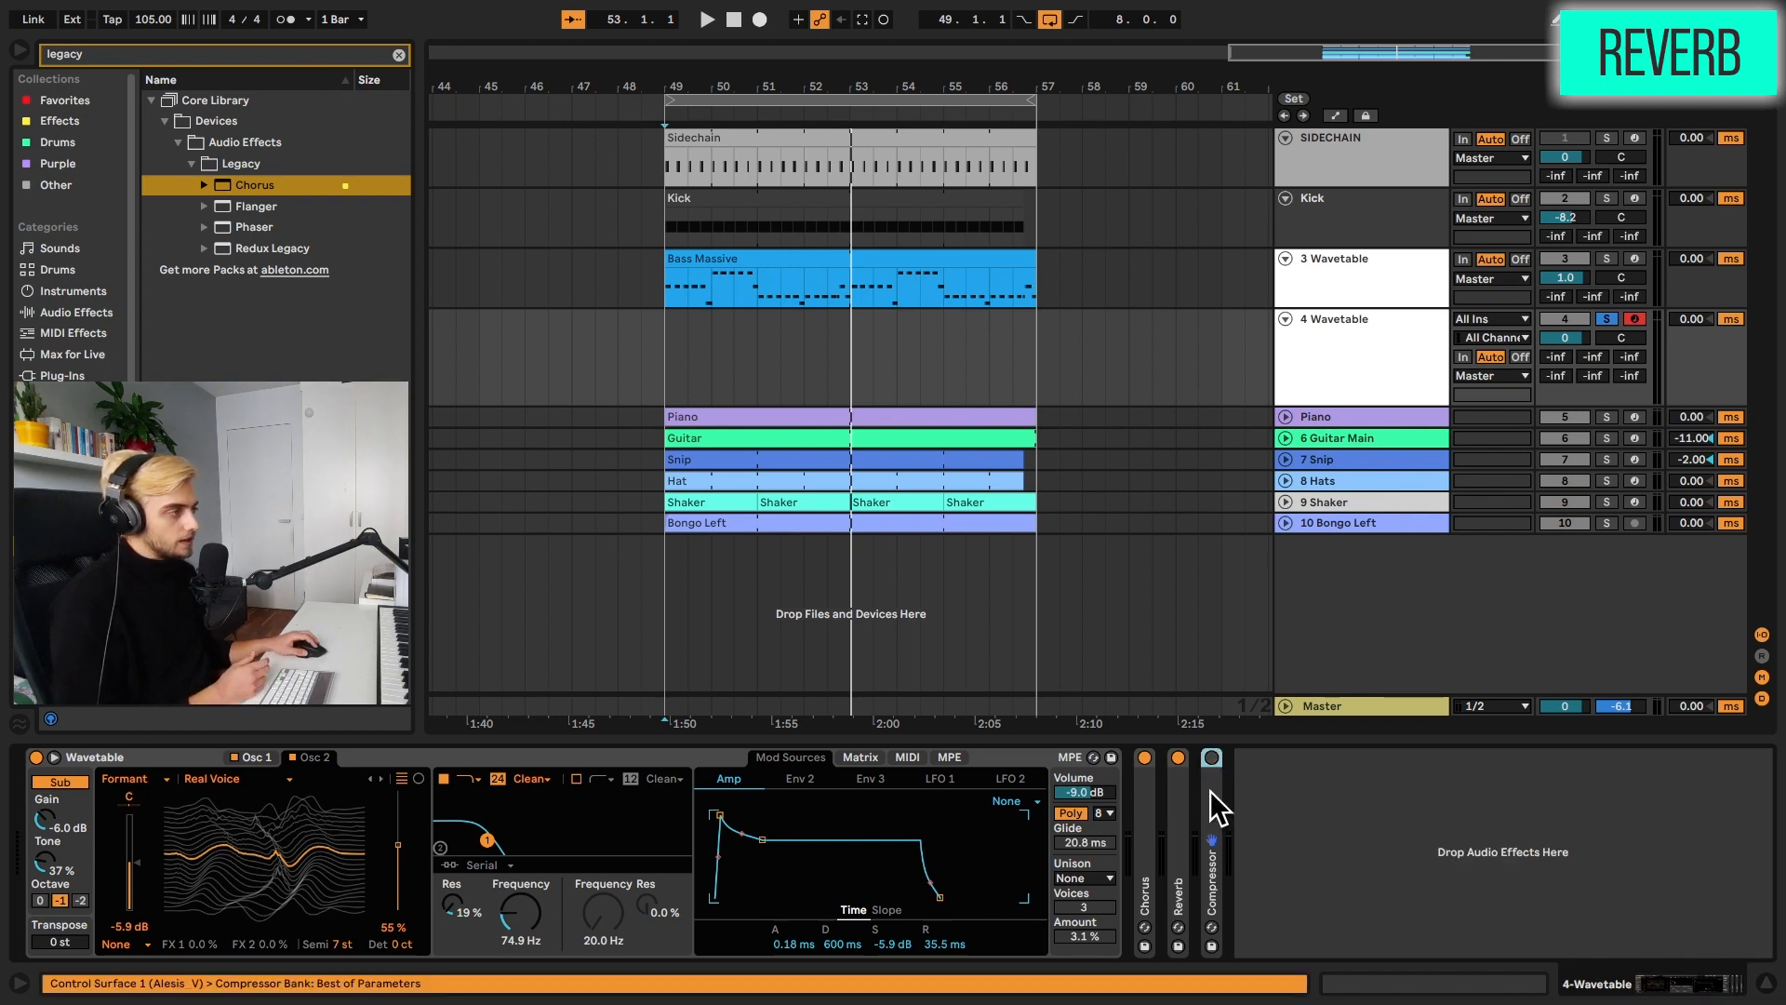
- In the Compressor, enable sidechain from the SIDECHAIN track's Post FX signal and set the threshold to -38.0 dB
double_click(1211, 786)
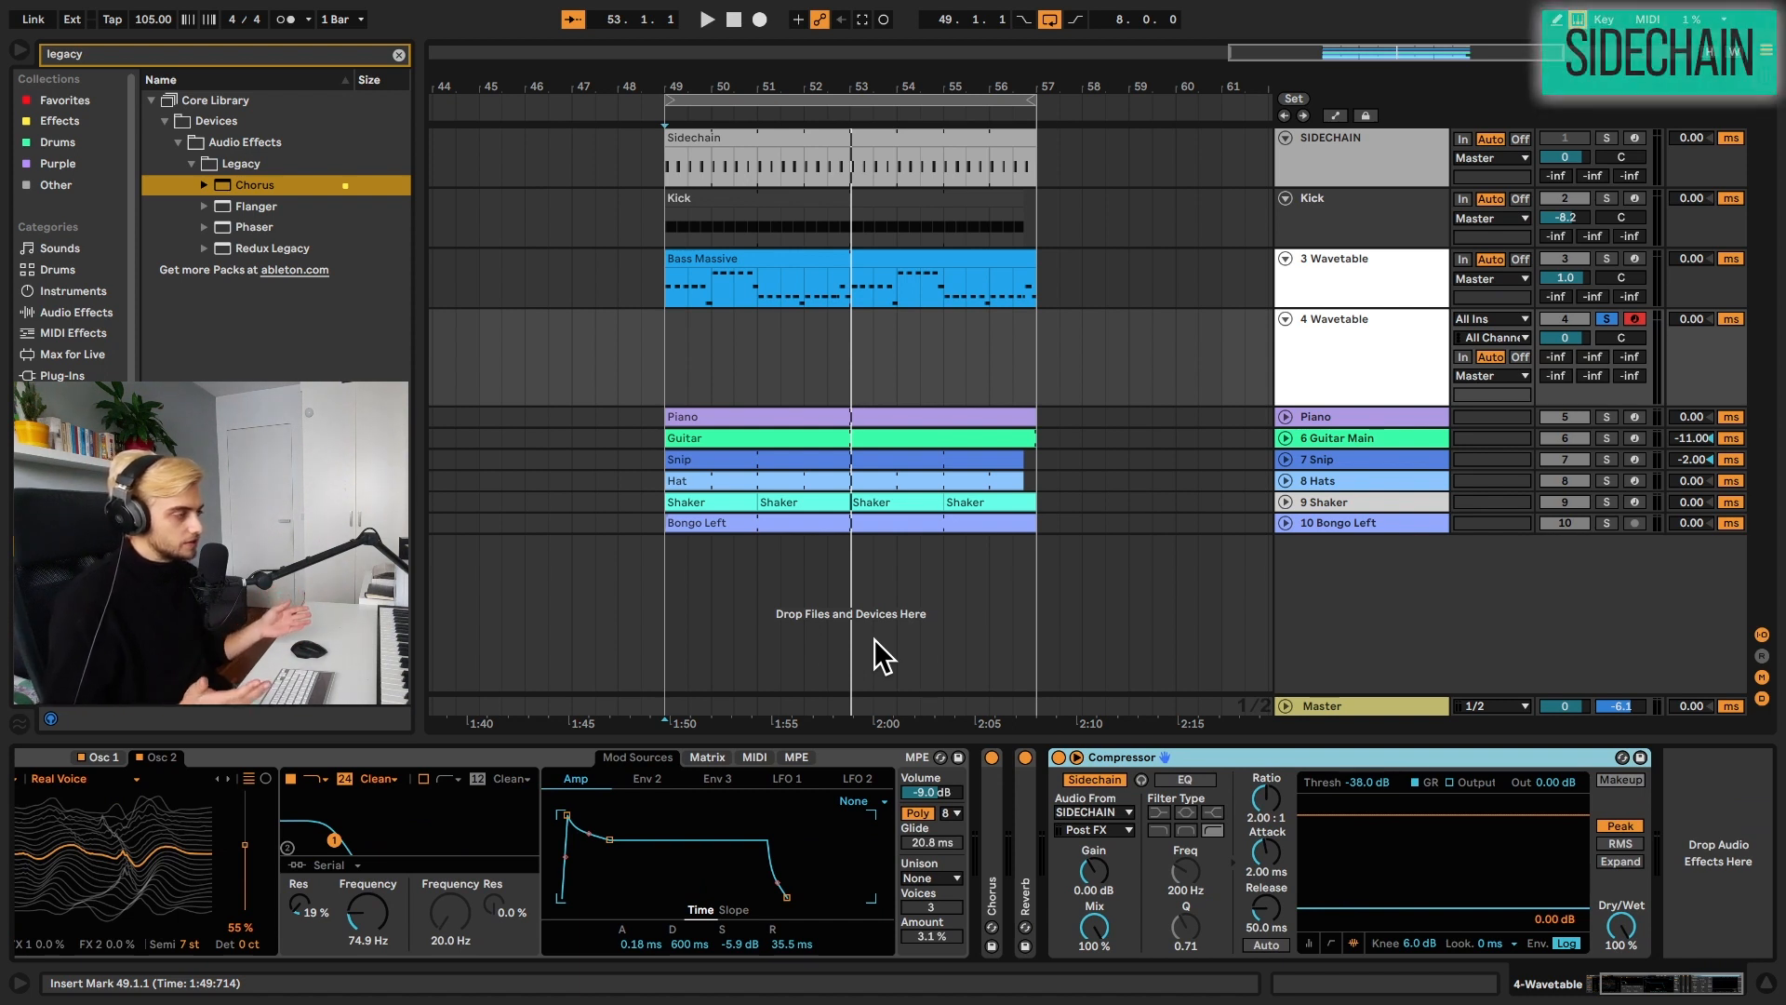
click(1079, 777)
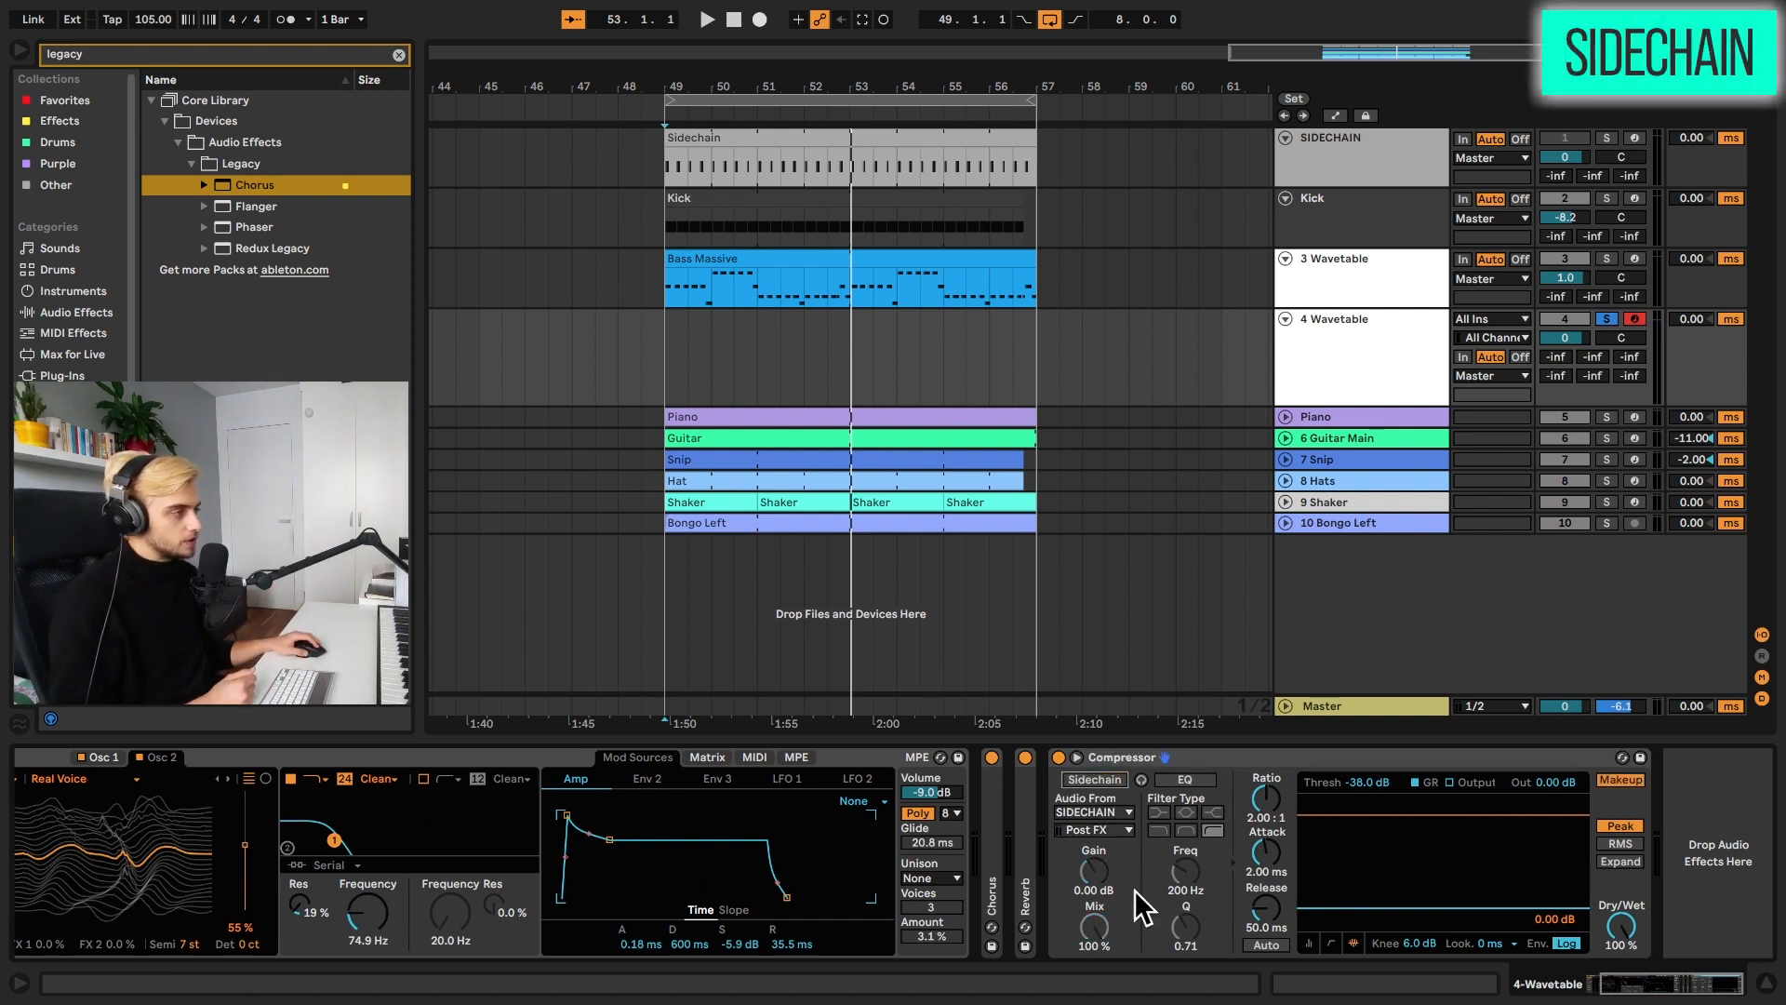
click(1304, 943)
click(1076, 757)
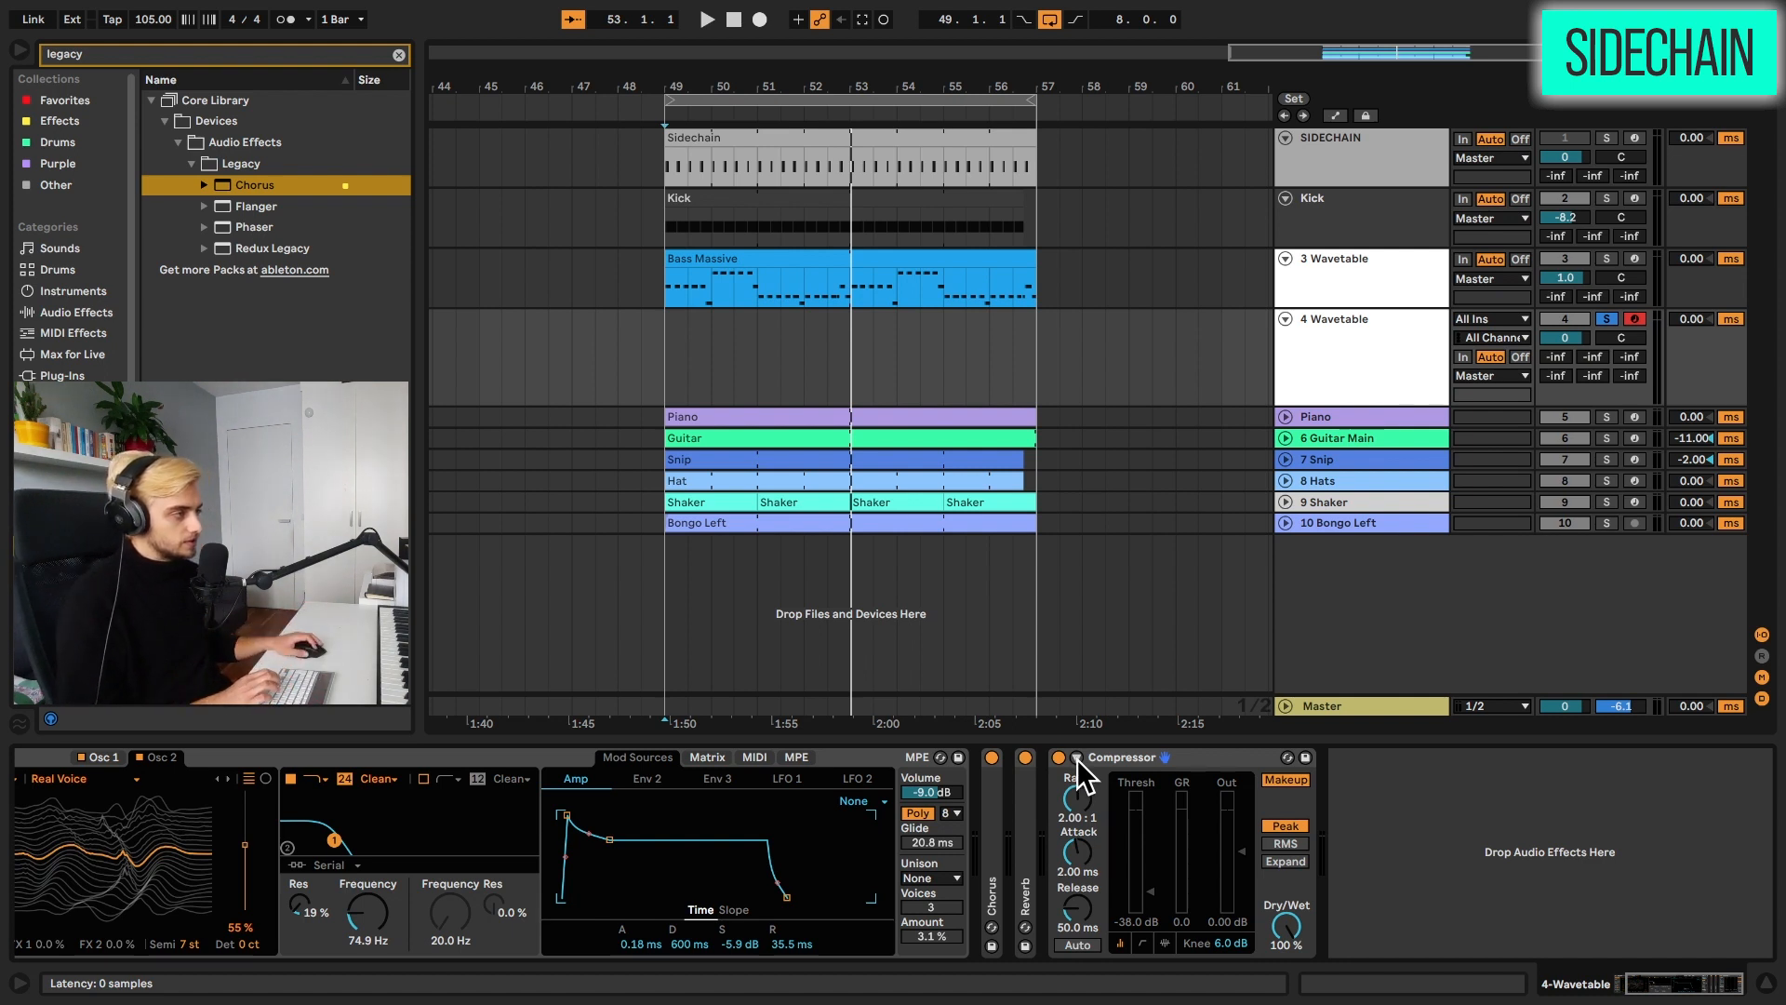
click(1076, 757)
click(1096, 778)
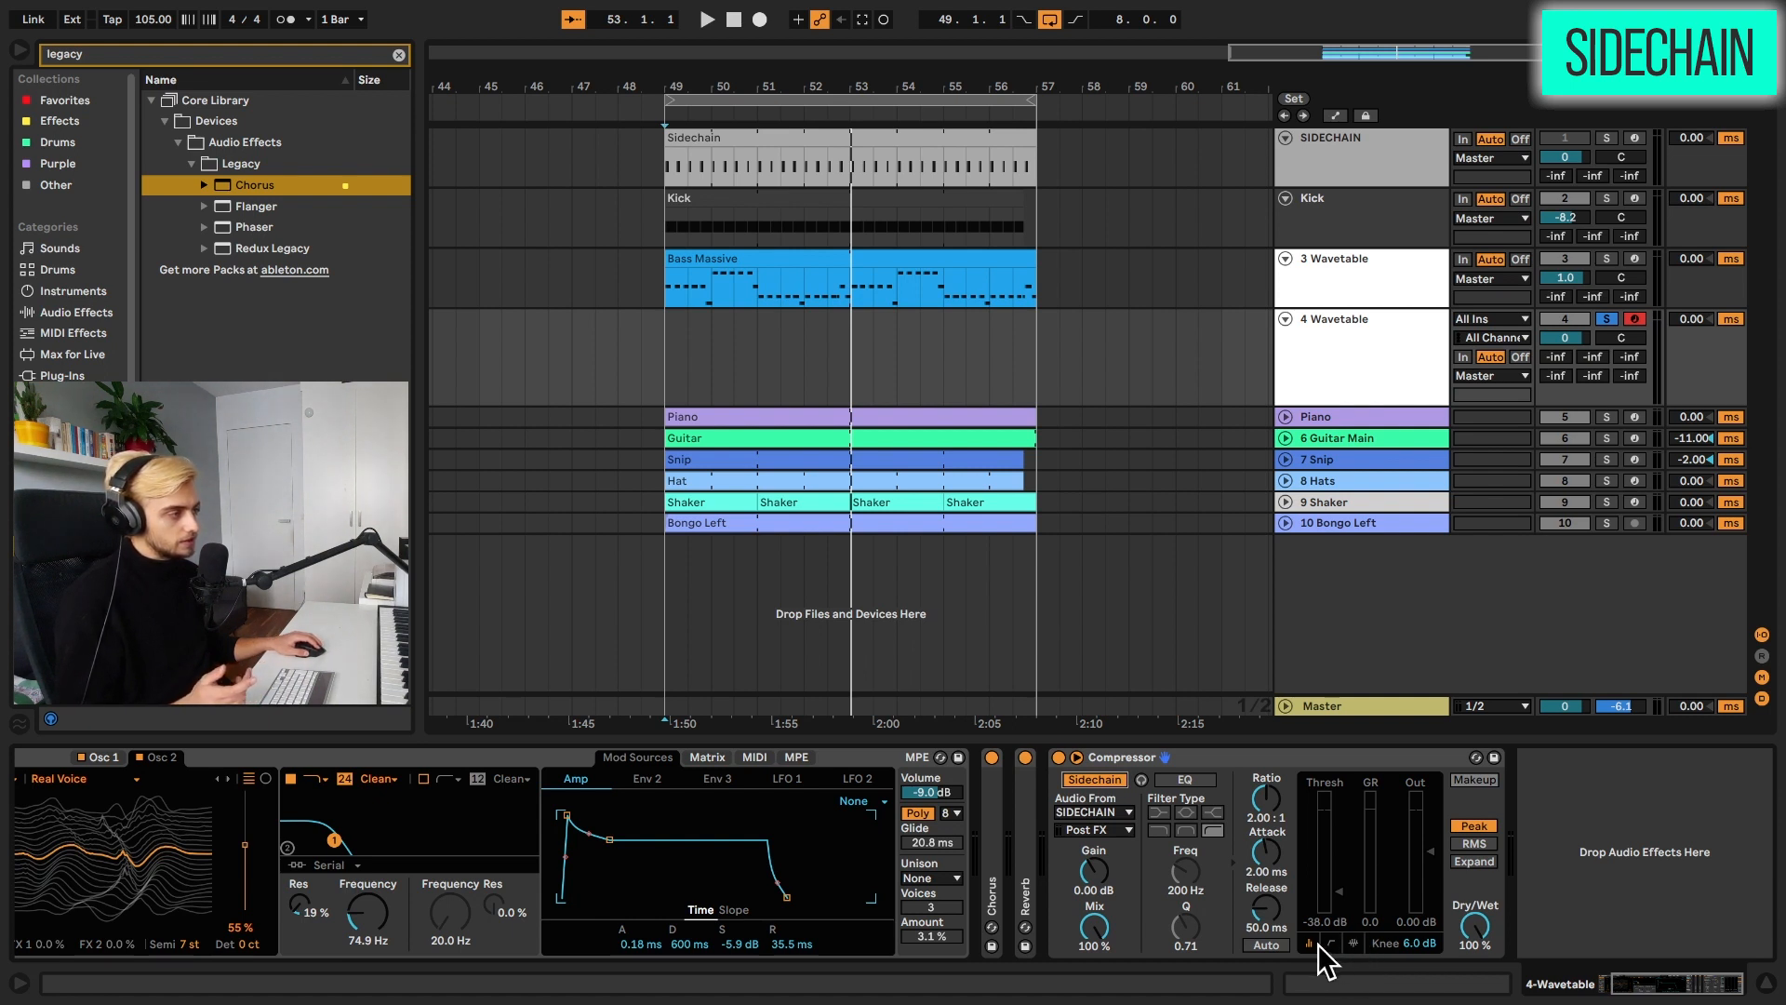
click(1352, 943)
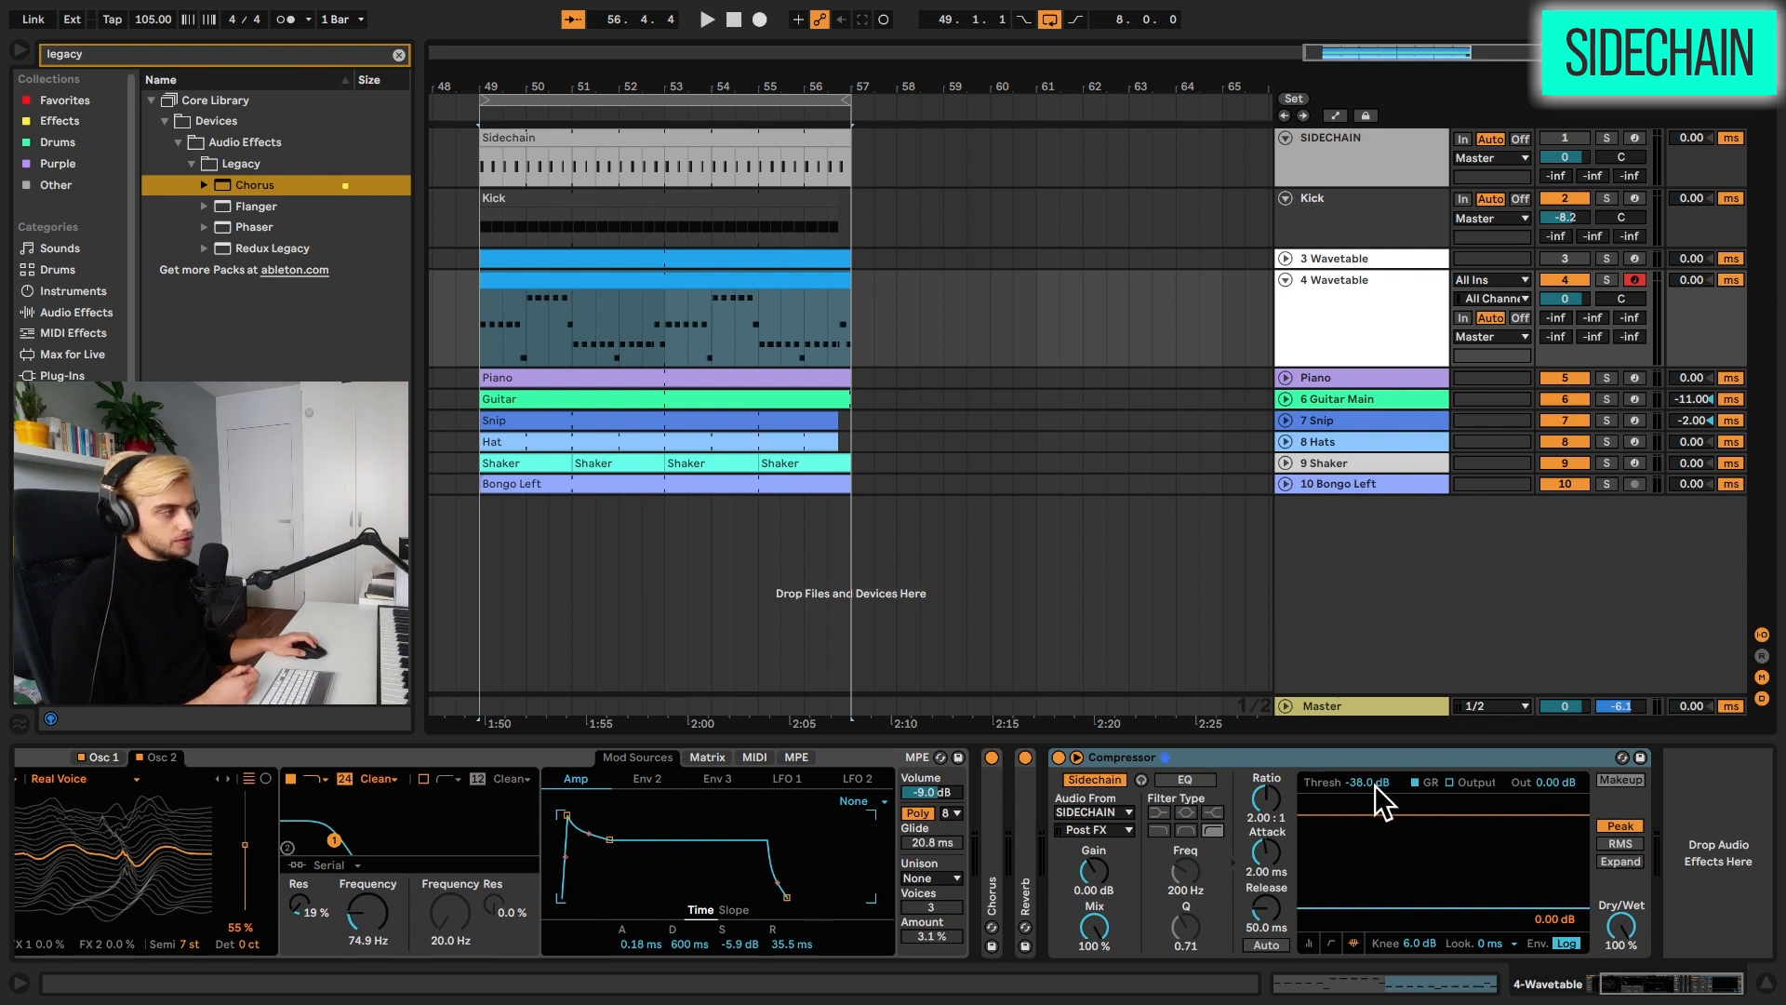
mouse_move(1375, 784)
mouse_down()
mouse_move(1374, 744)
mouse_move(1376, 794)
mouse_up()
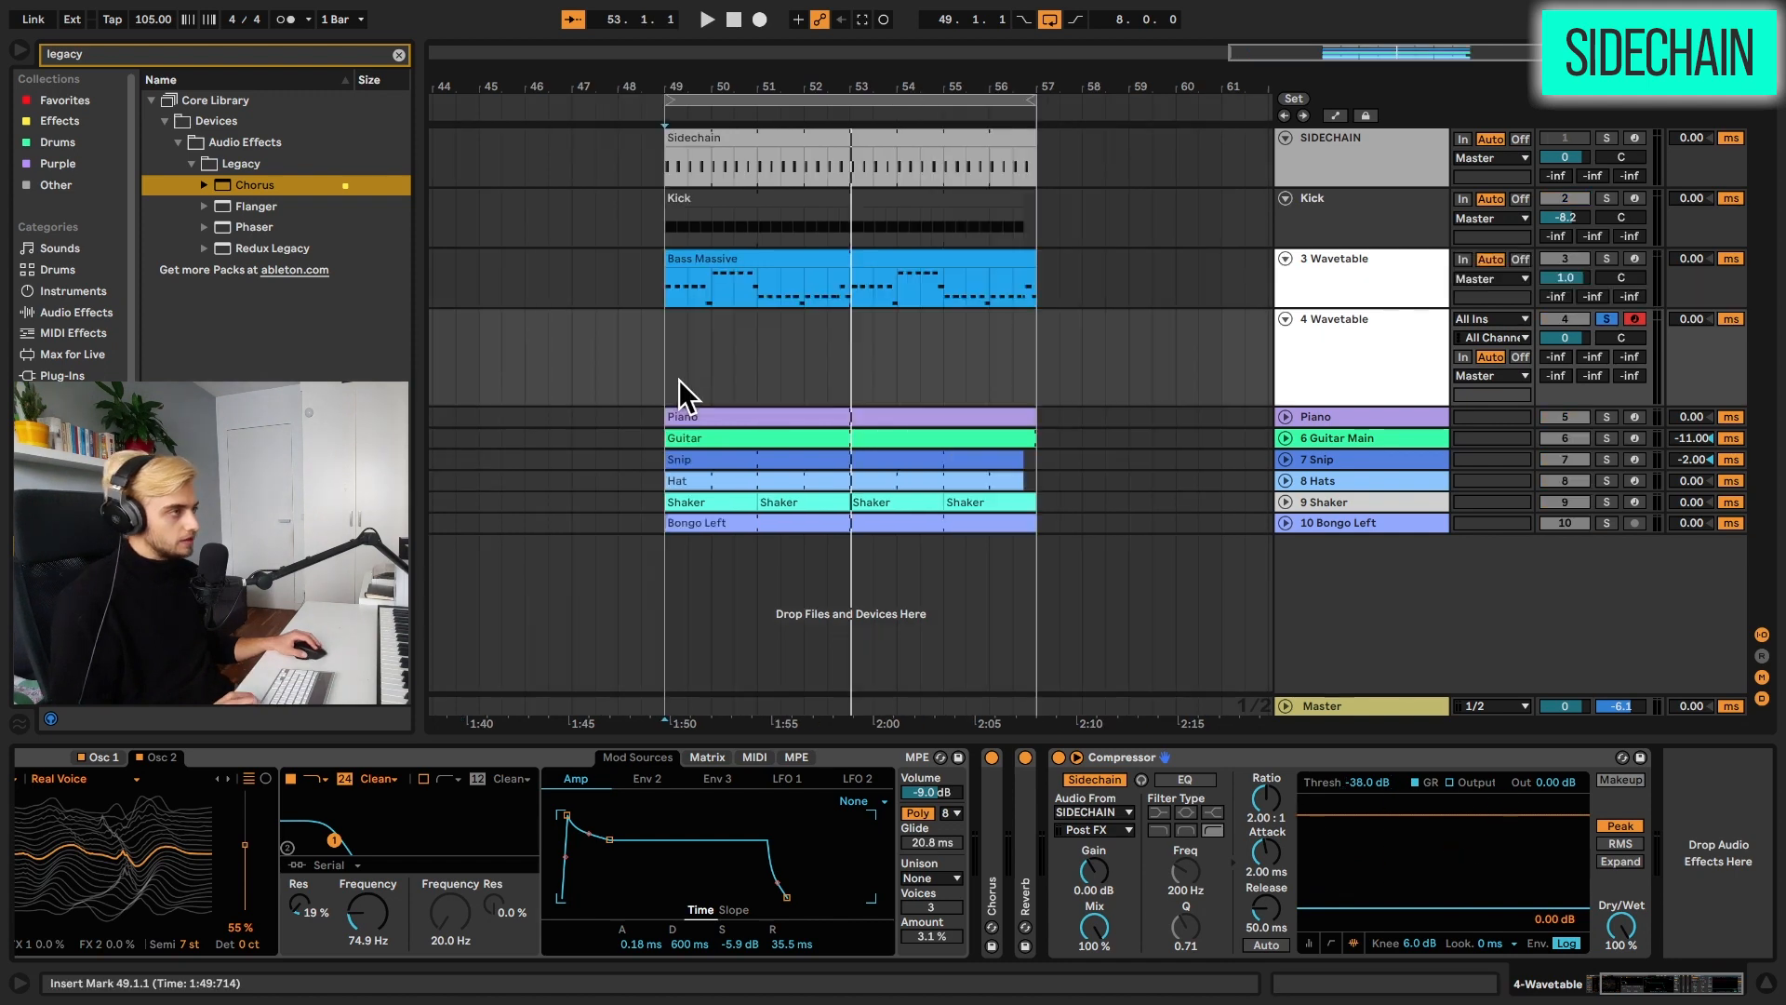
- Copy the Bass Massive clip to the 4 Wavetable track at bar 49 and play the loop with that track soloed
click(670, 376)
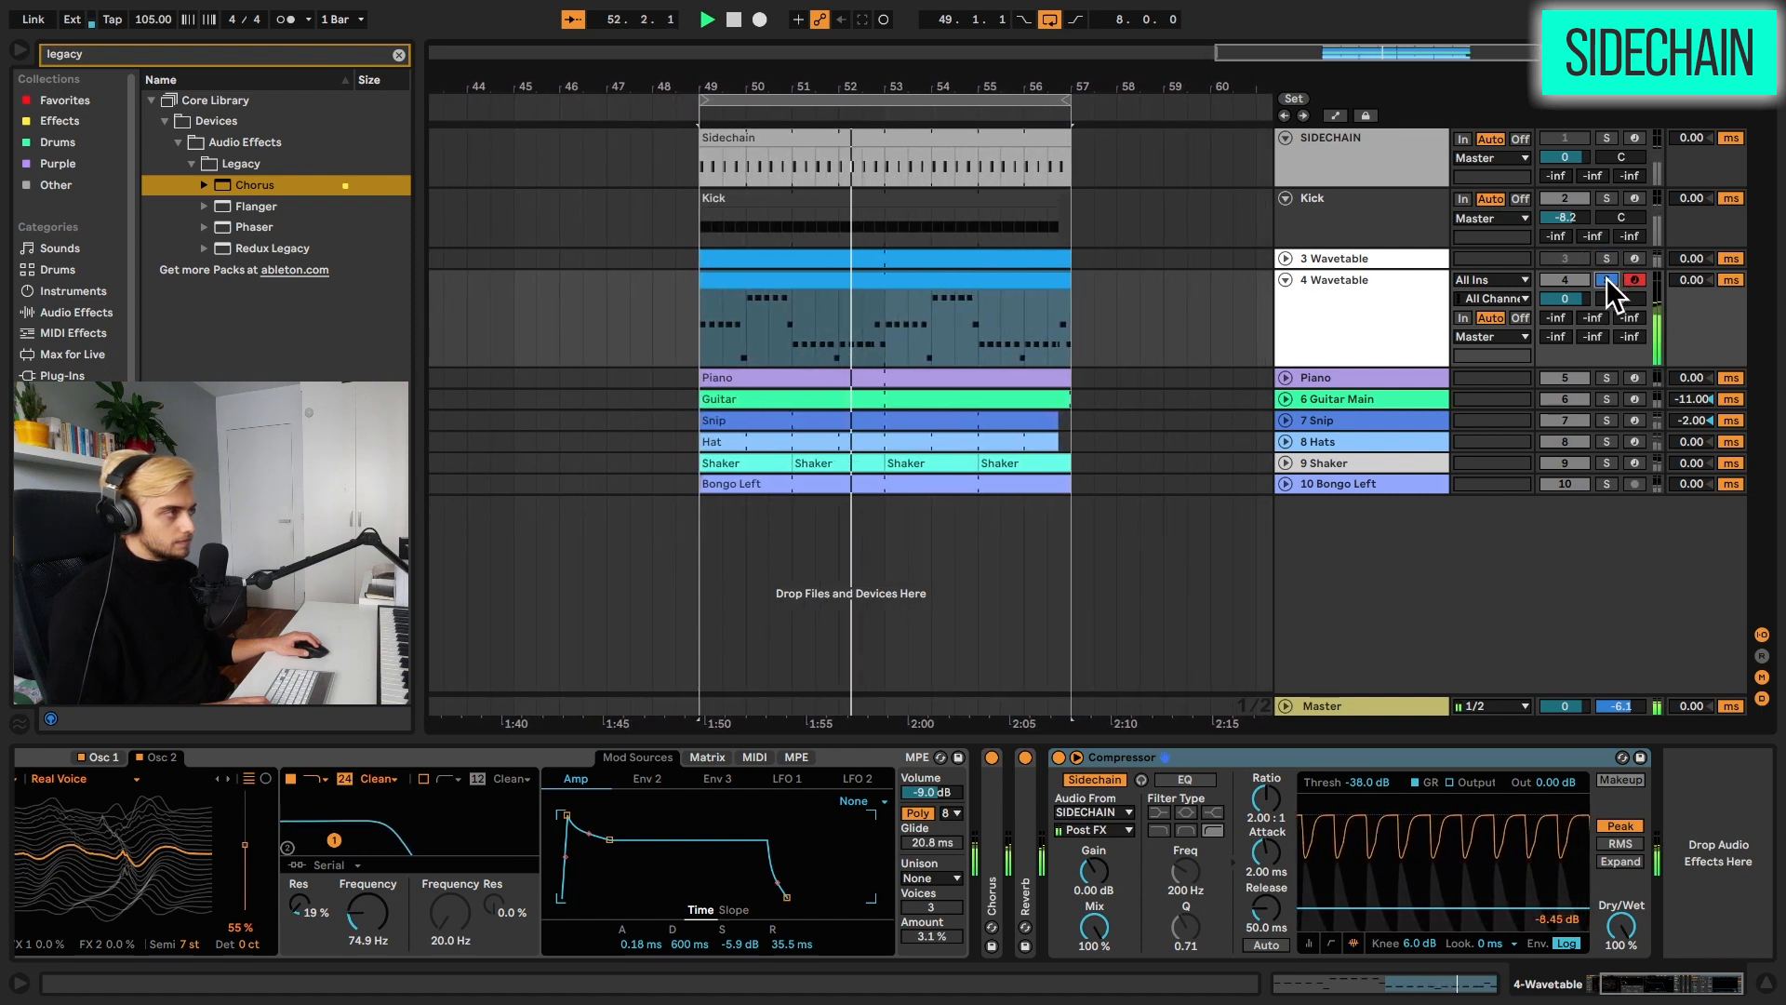
key(space)
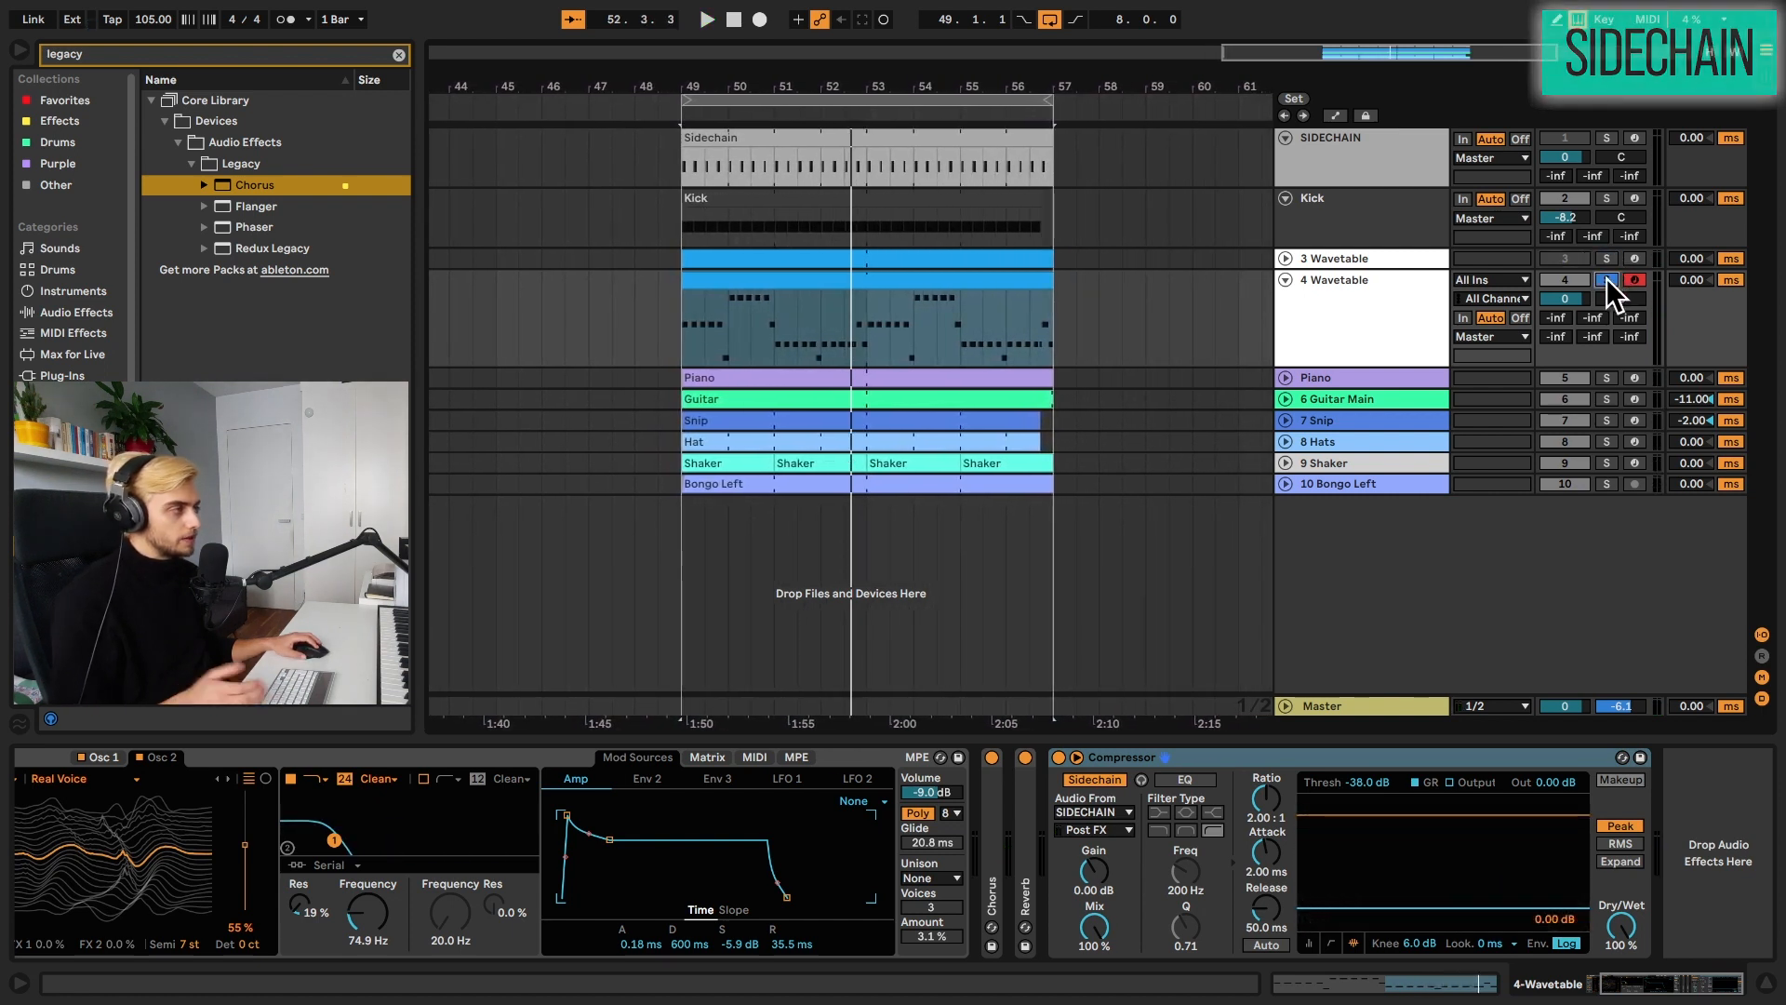
key(space)
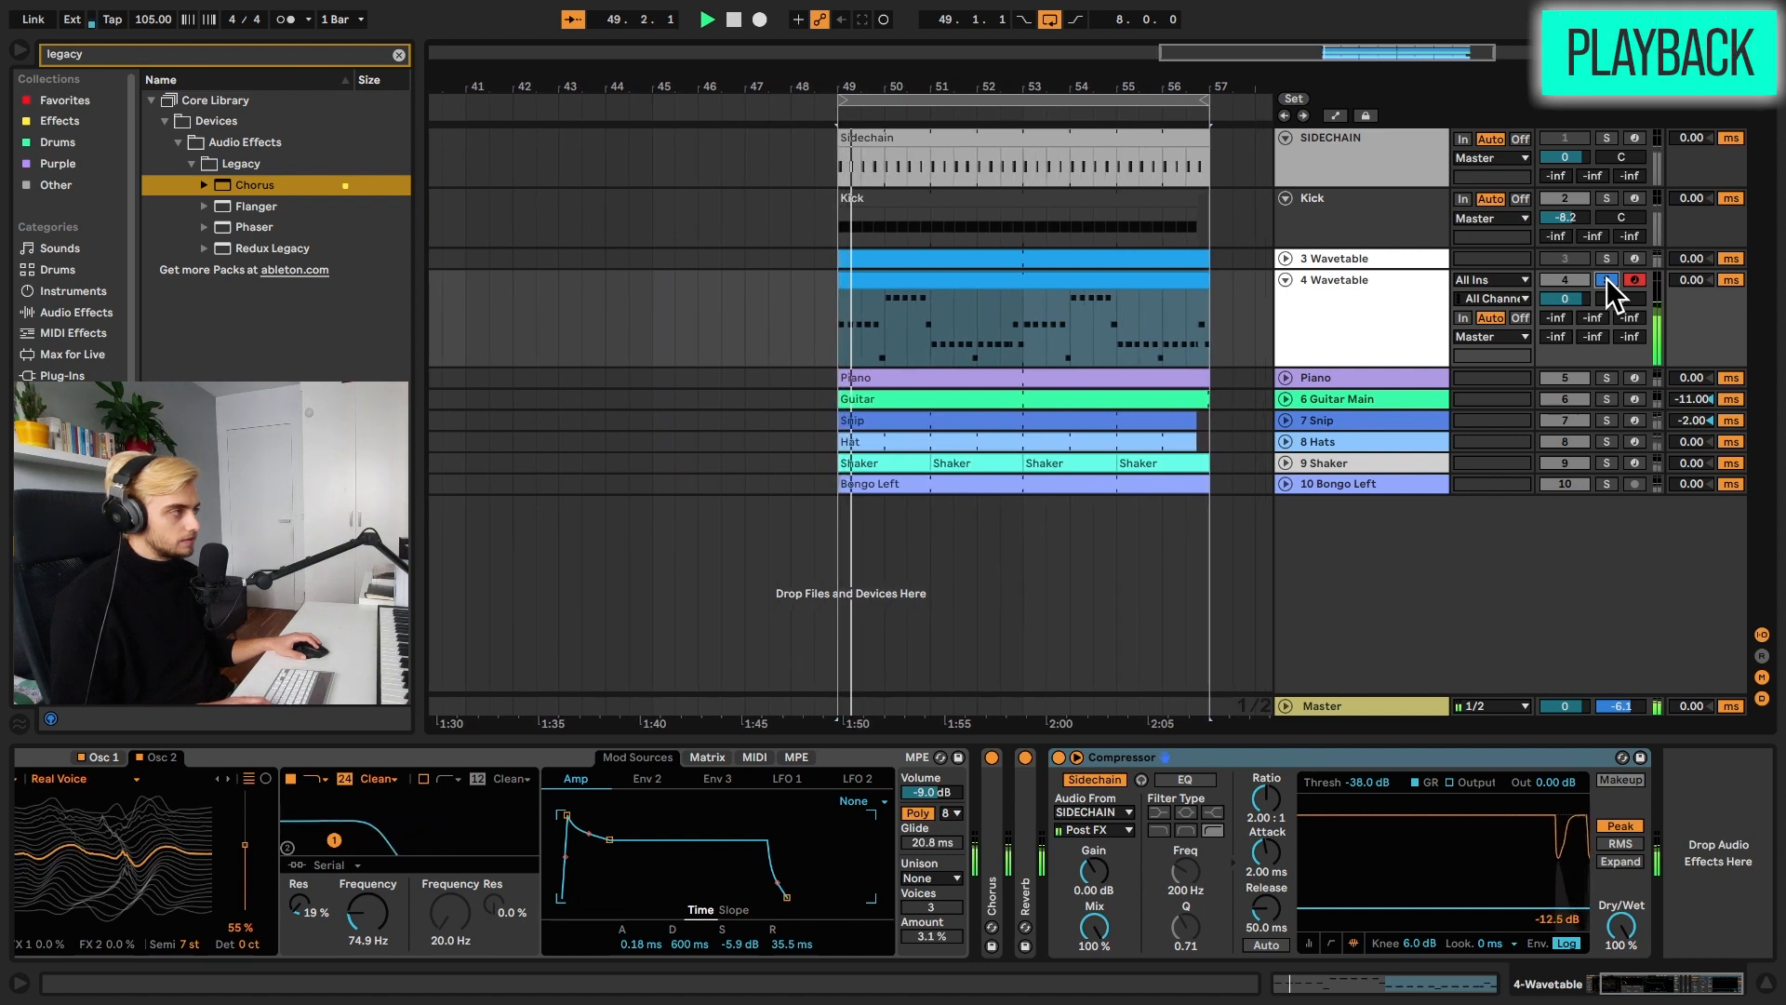
- Compare the basses by soloing 3 Wavetable and 4 Wavetable in turn, and hear the new bass in the full mix
click(1606, 258)
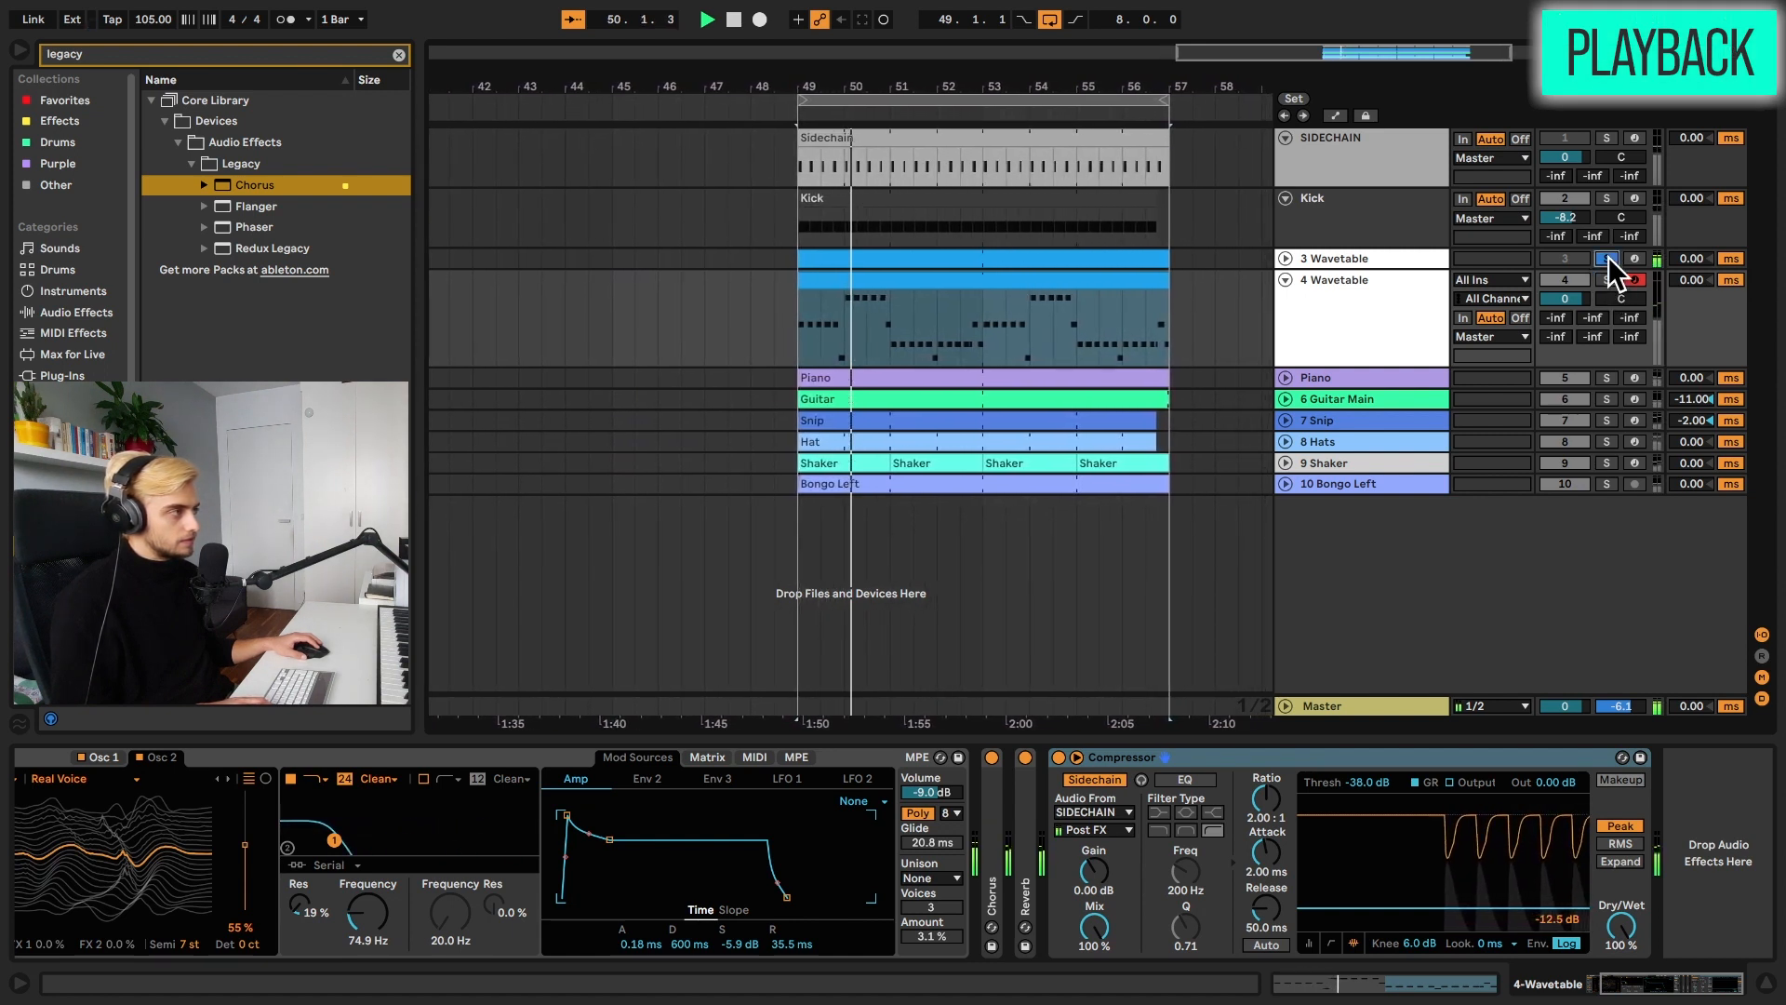
click(1606, 280)
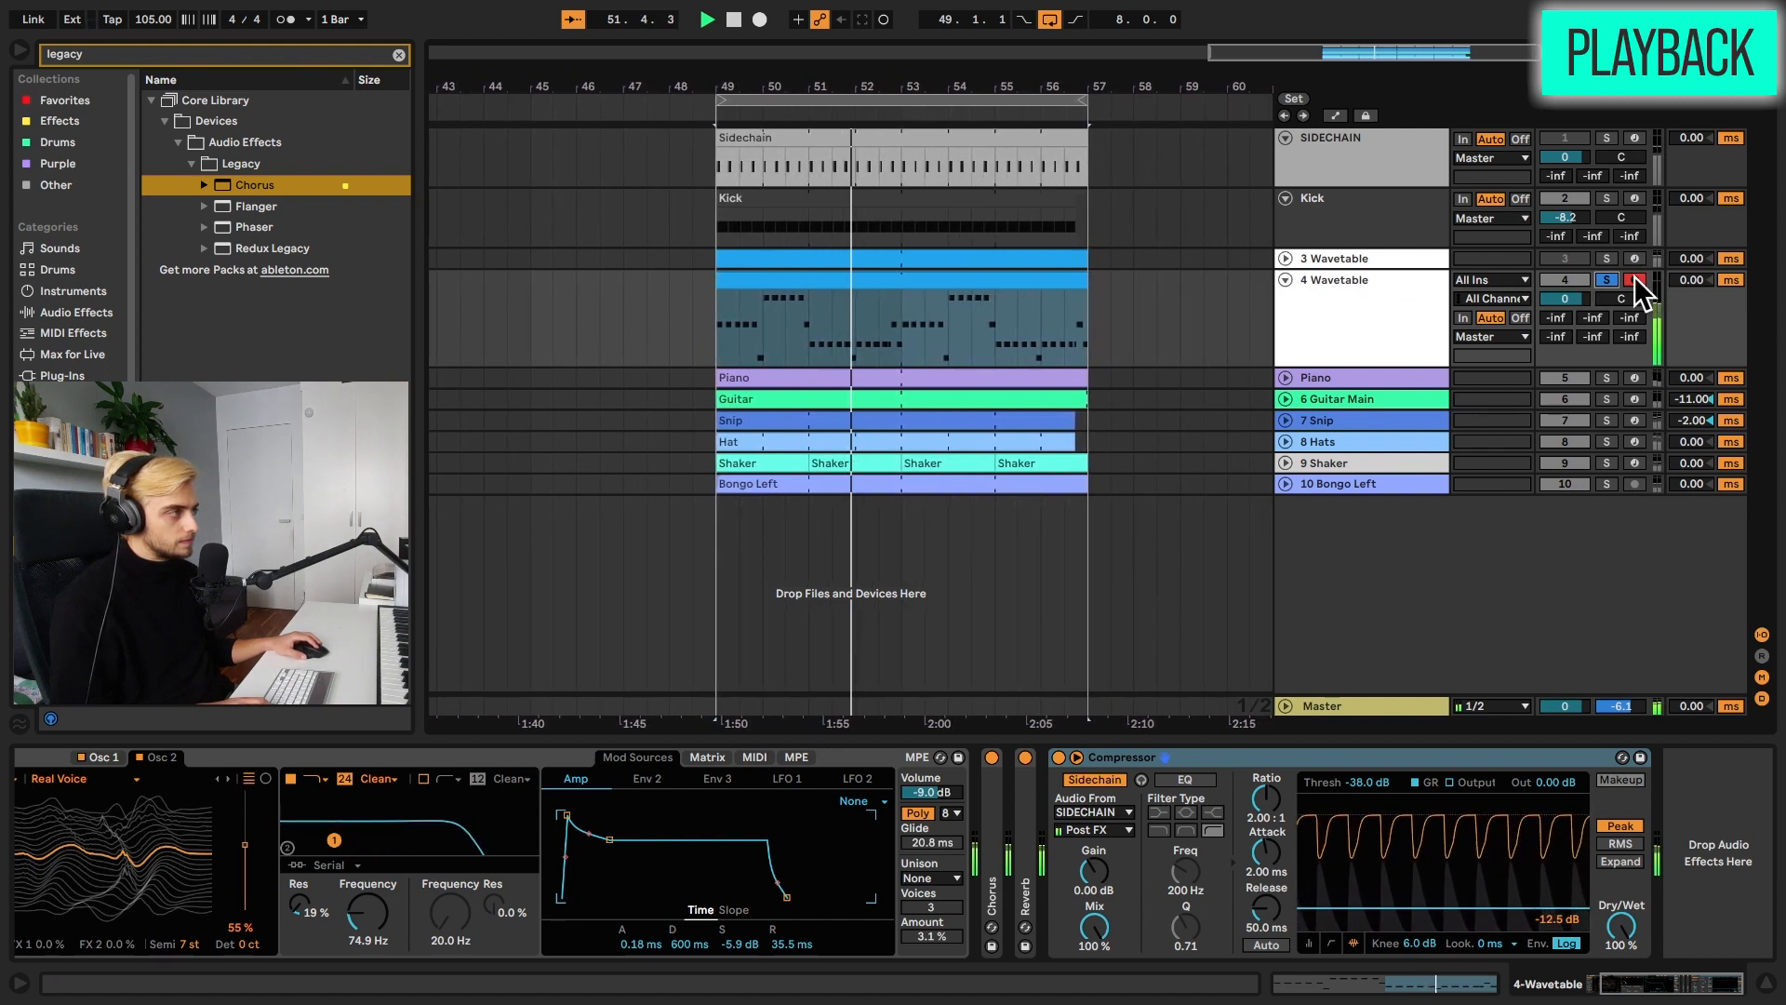
click(1611, 275)
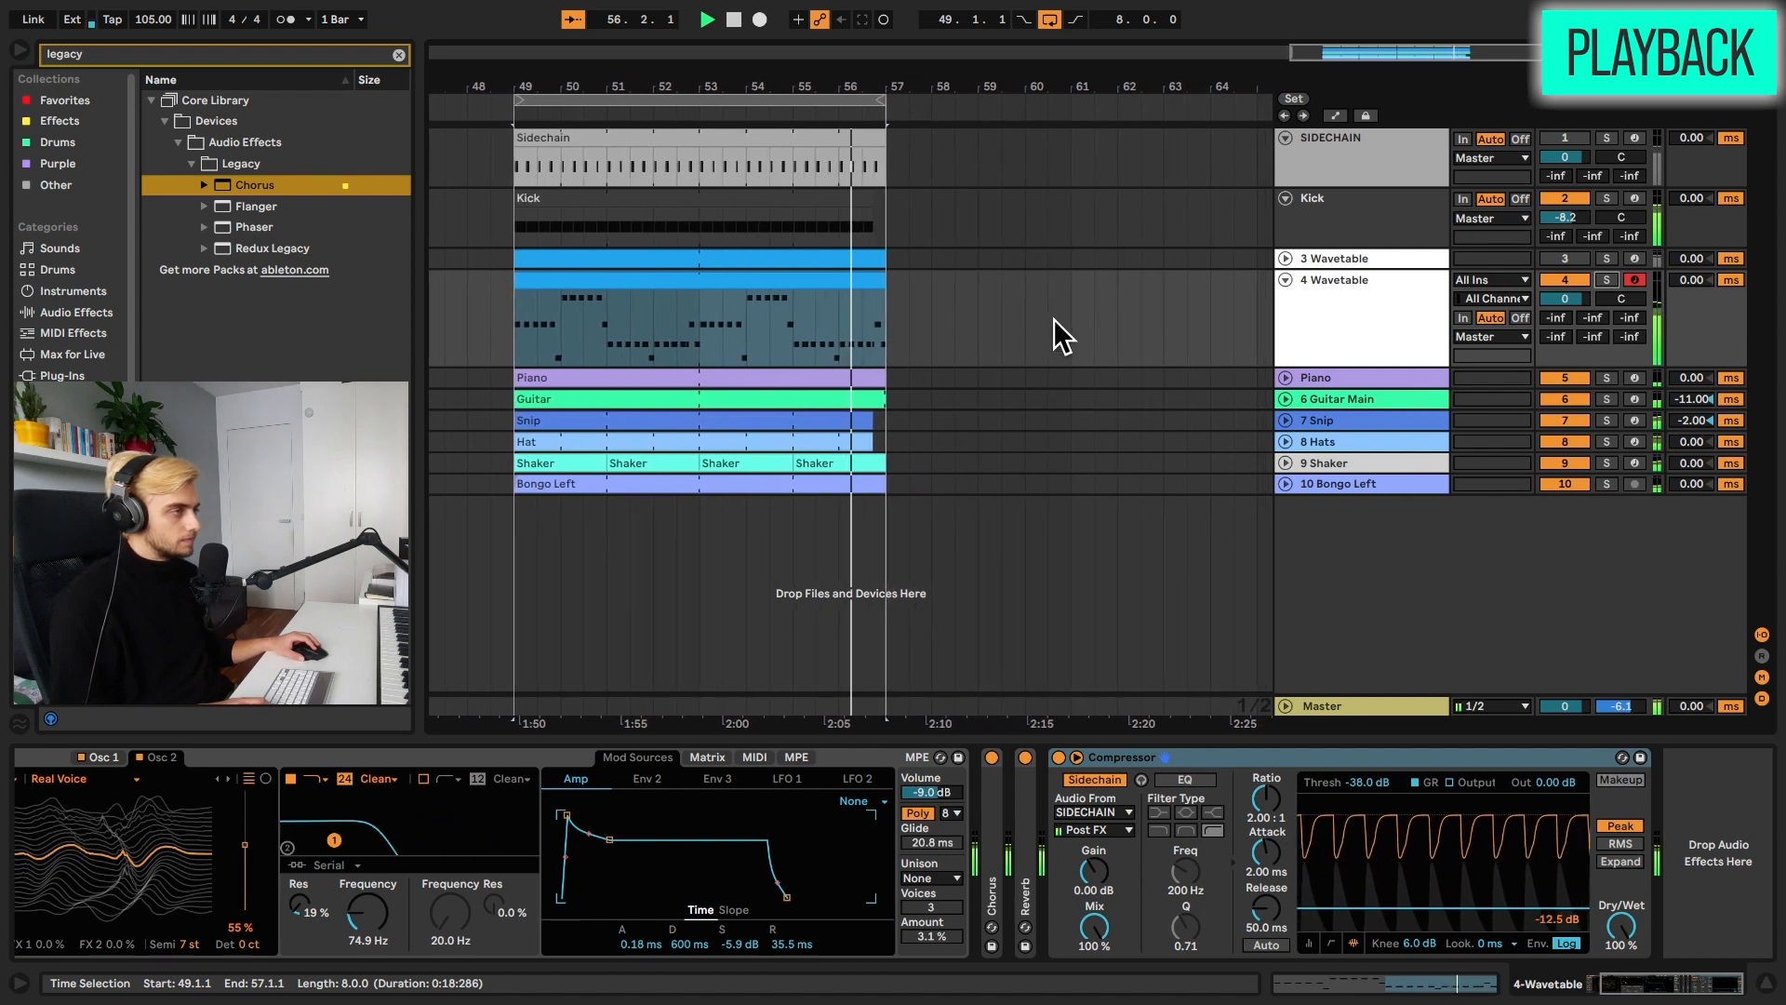
key(space)
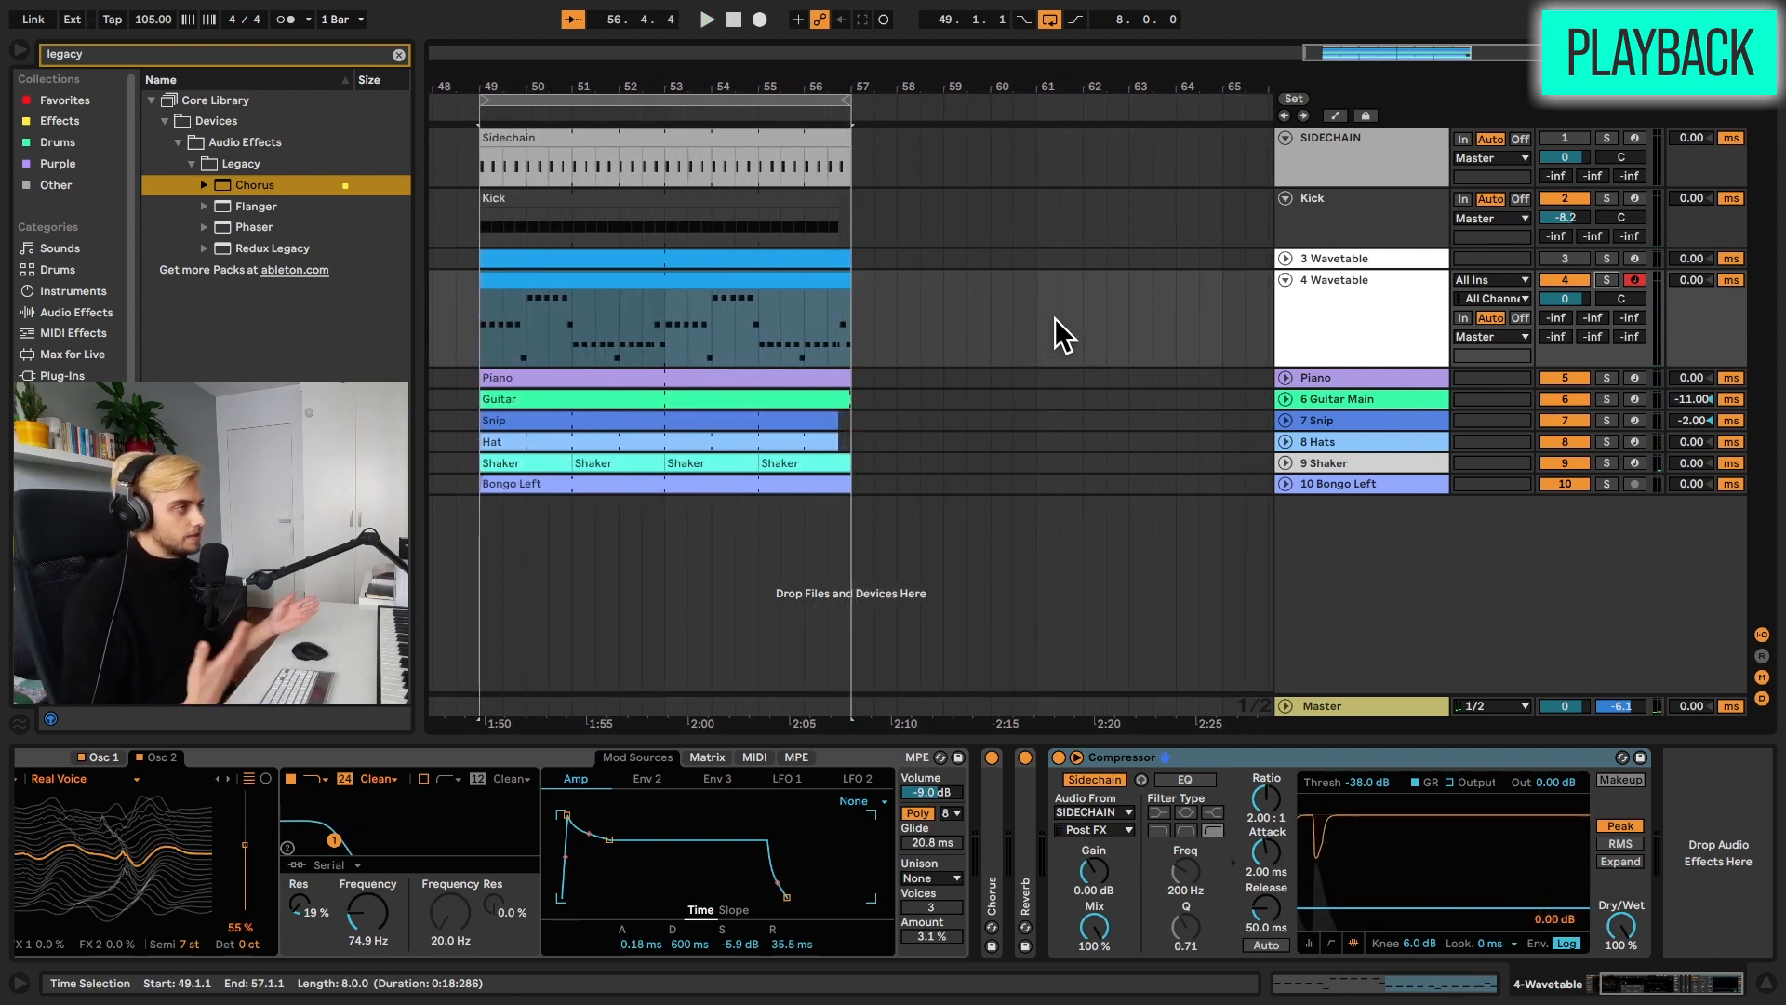
click(1285, 259)
click(1284, 259)
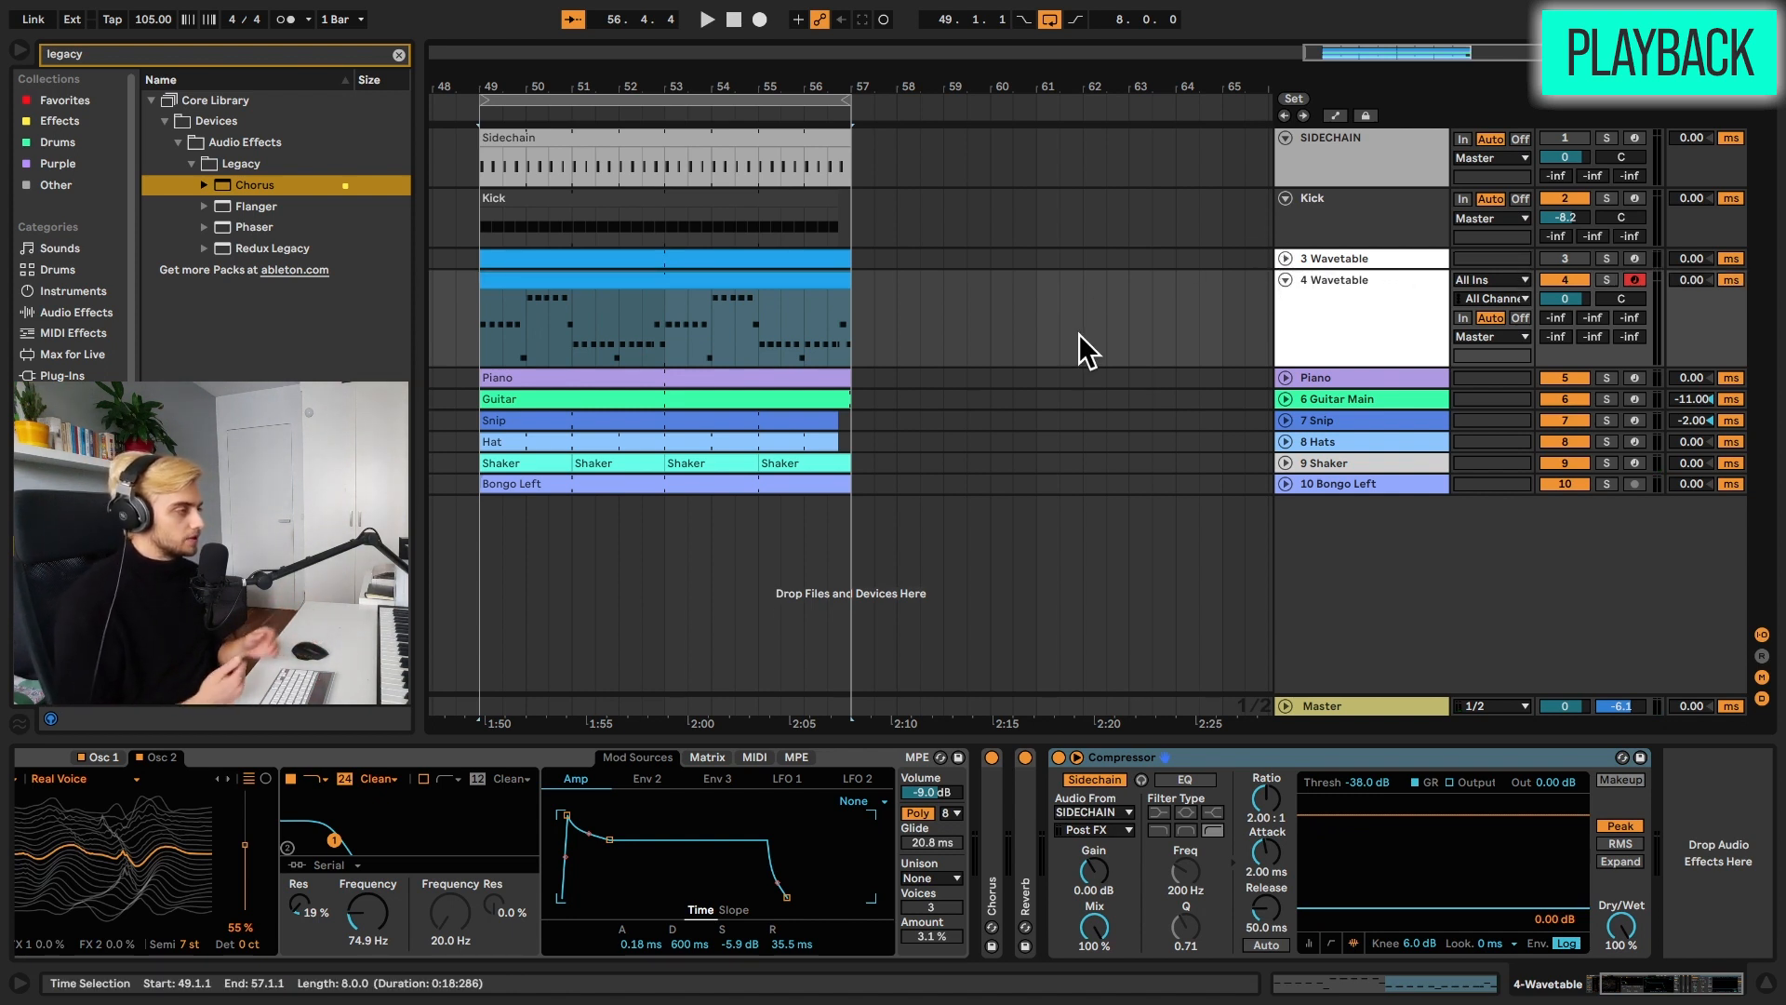